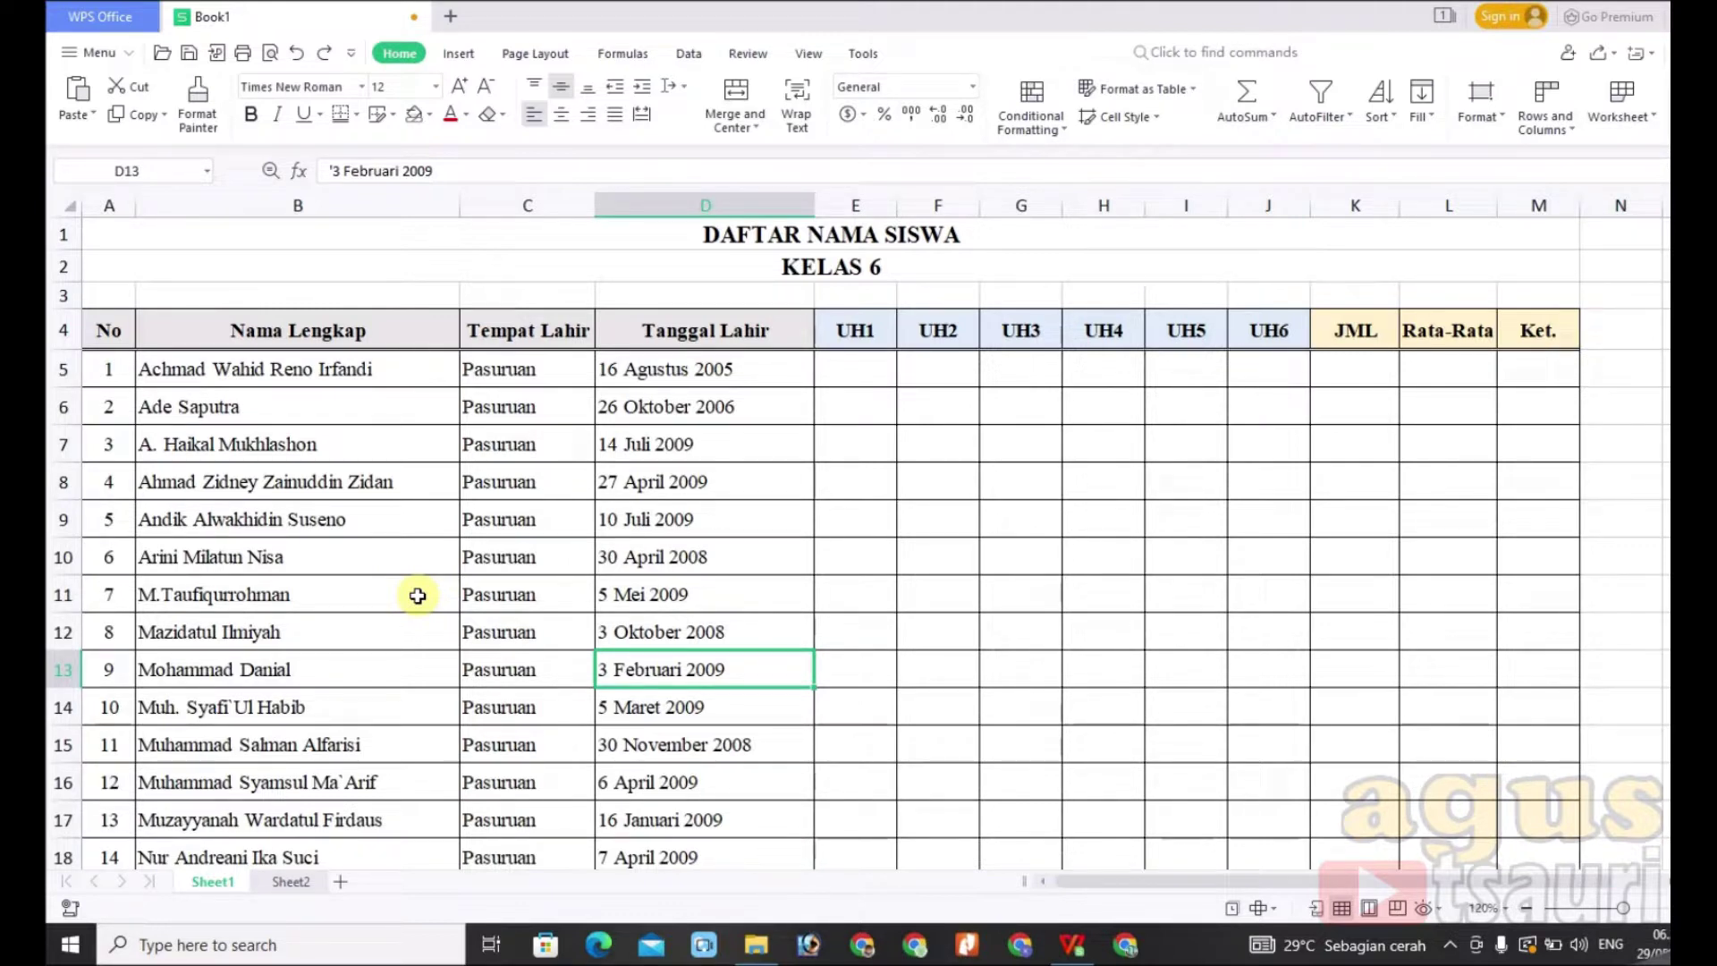
Point out two students' names in the list while scrolling through the table.
left_click(279, 444)
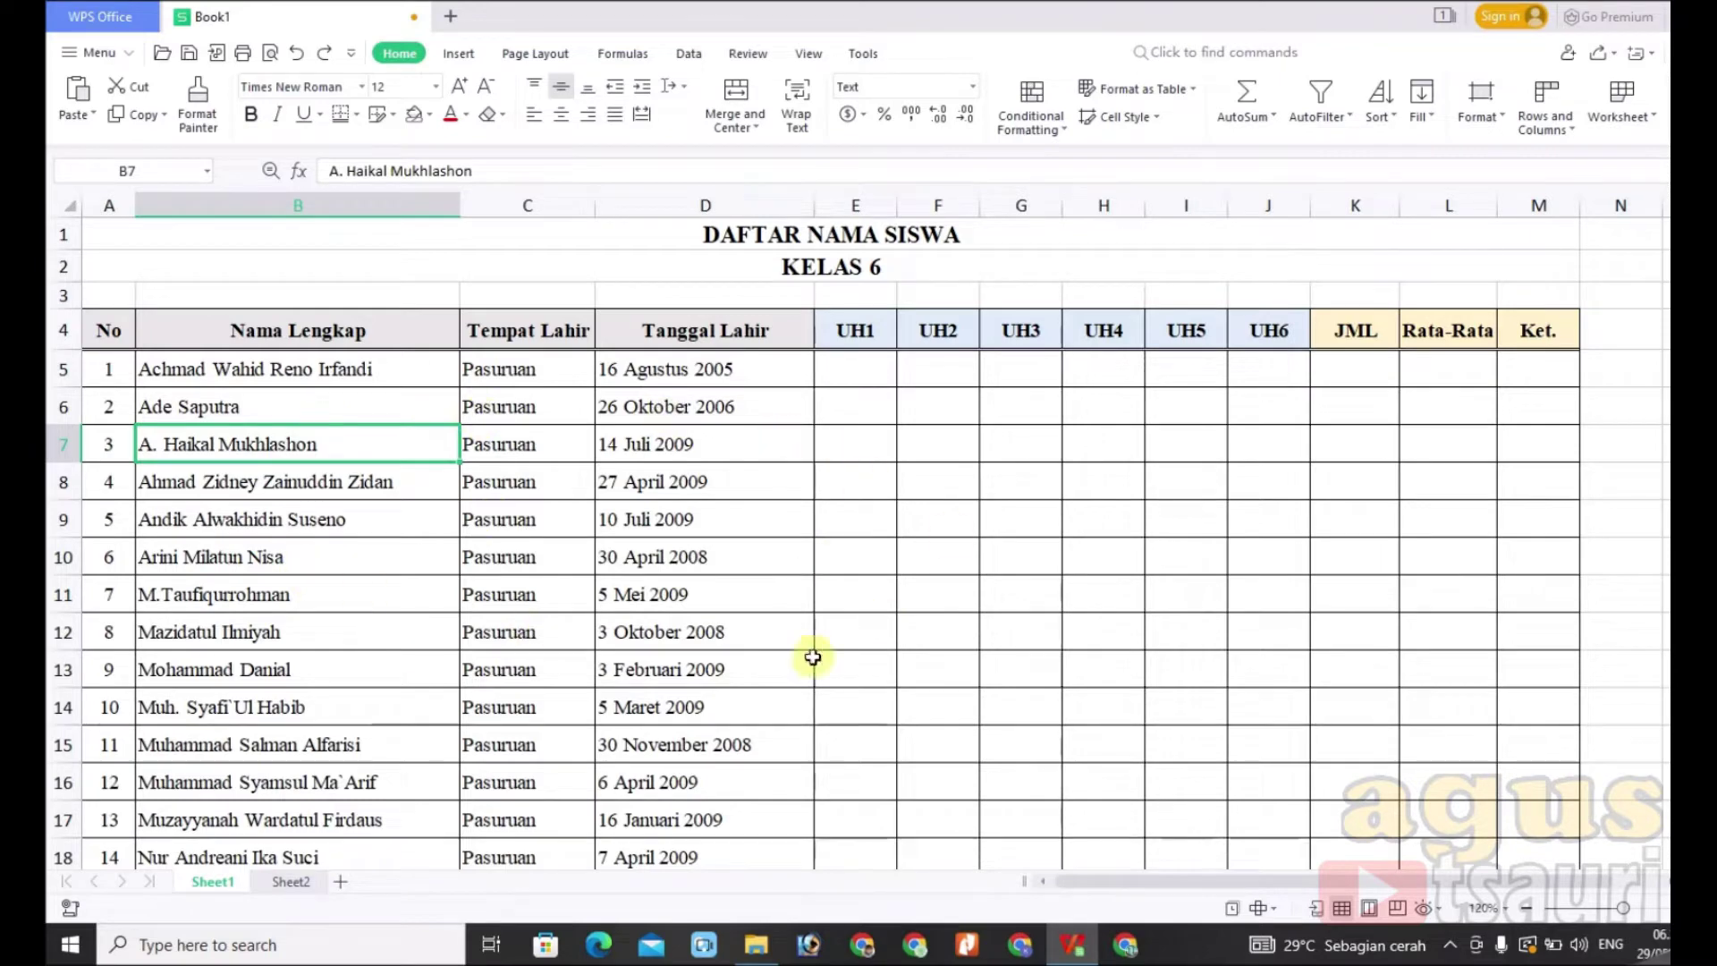
scroll(356, 566, "down", 2)
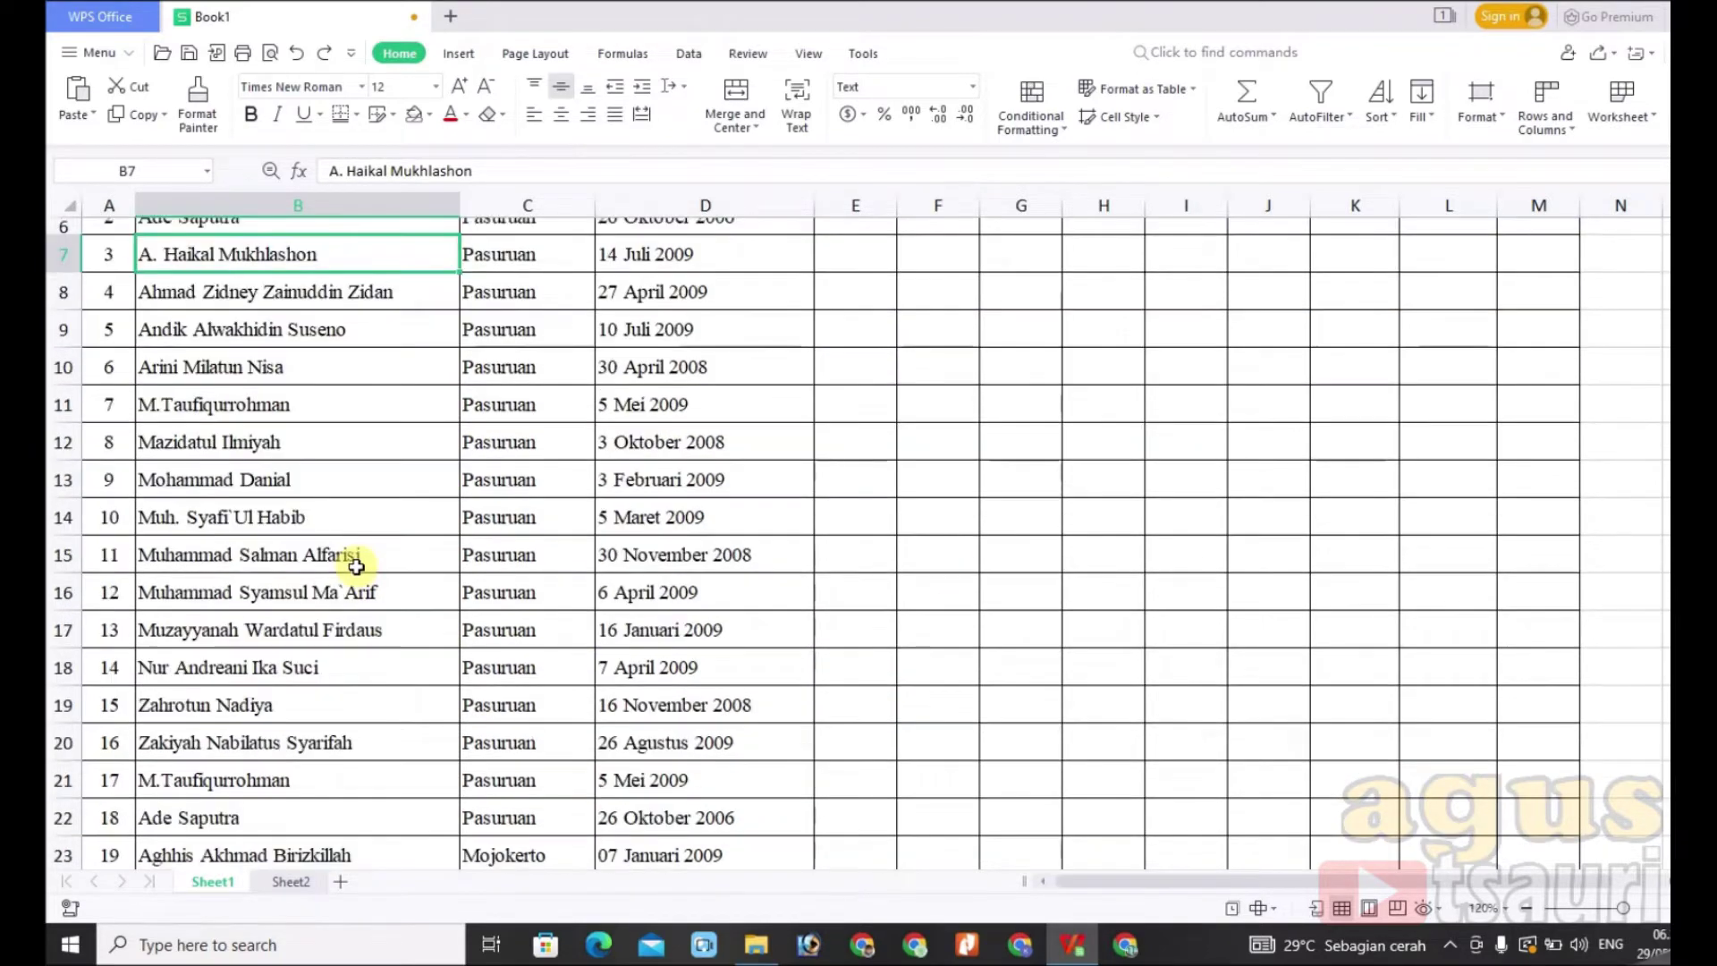
scroll(356, 566, "up", 1)
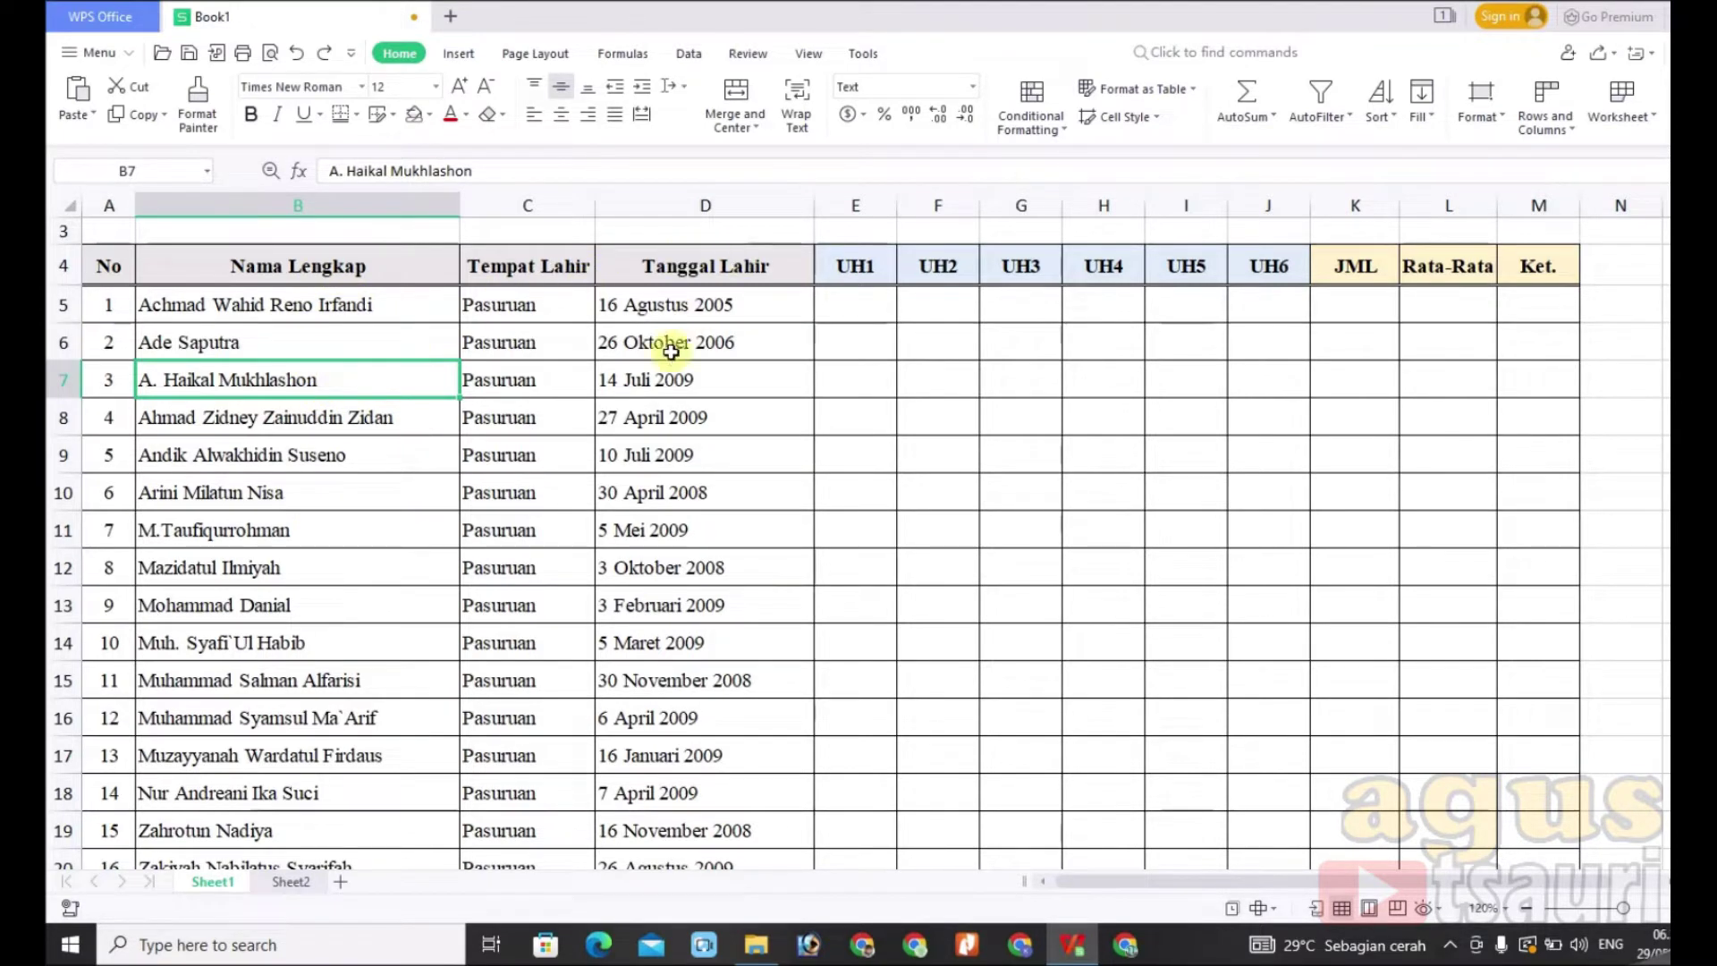
left_click(338, 610)
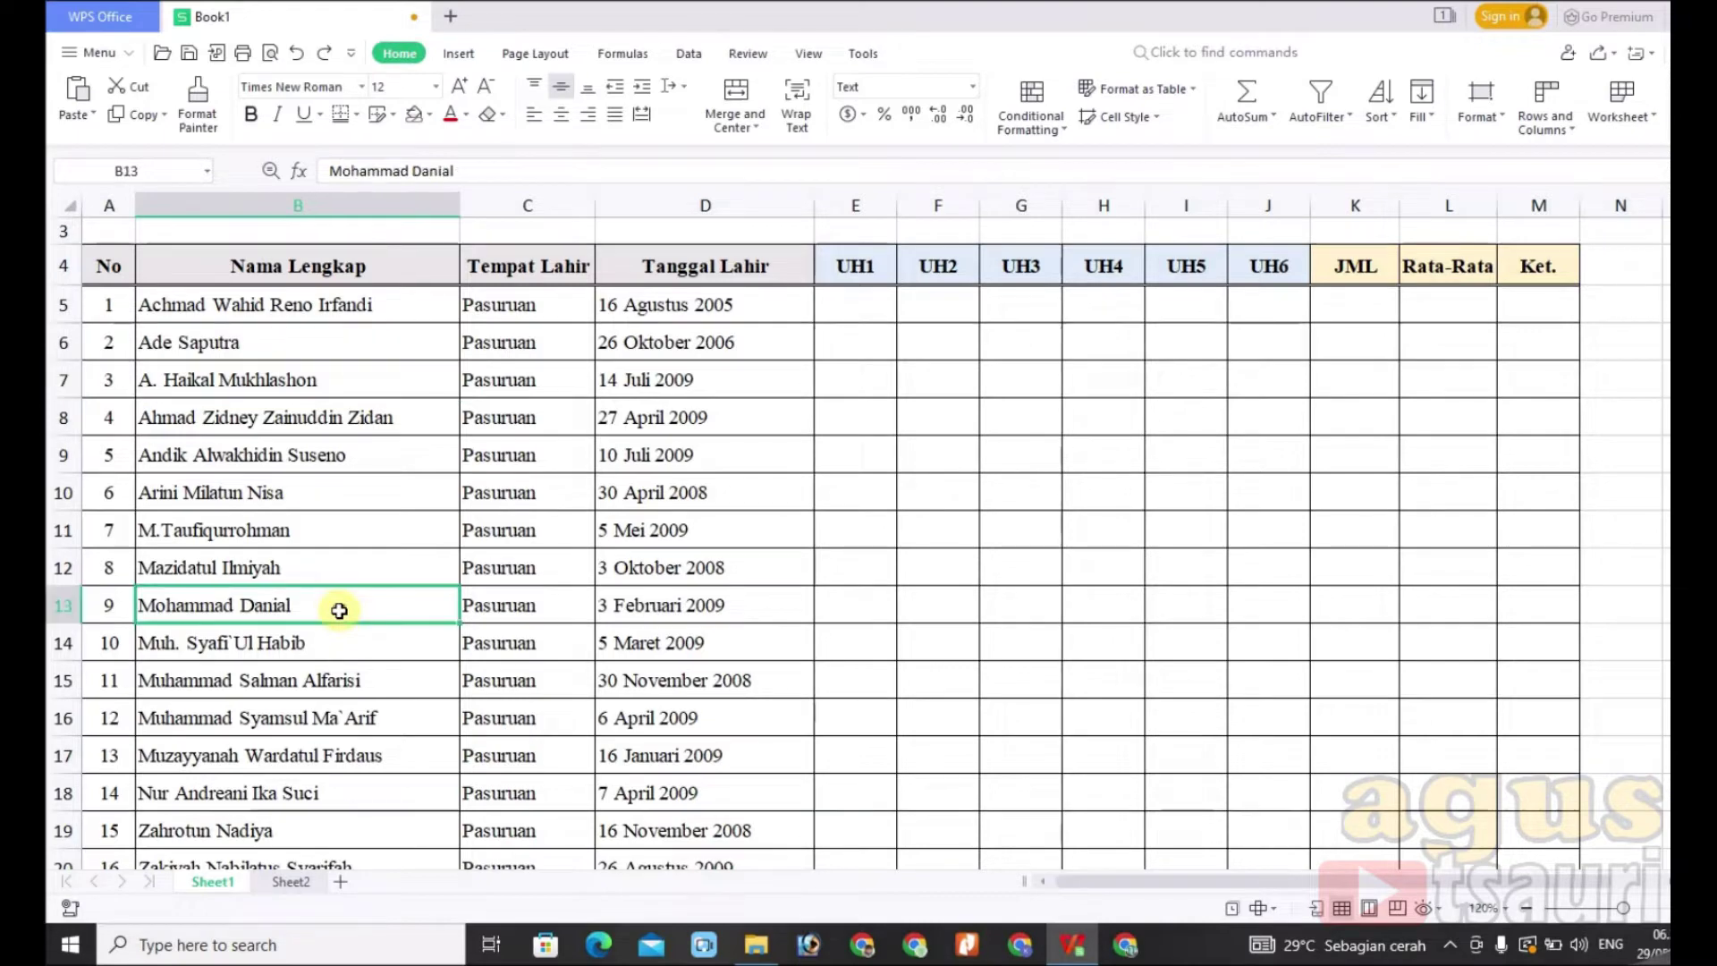
scroll(332, 708, "up", 1)
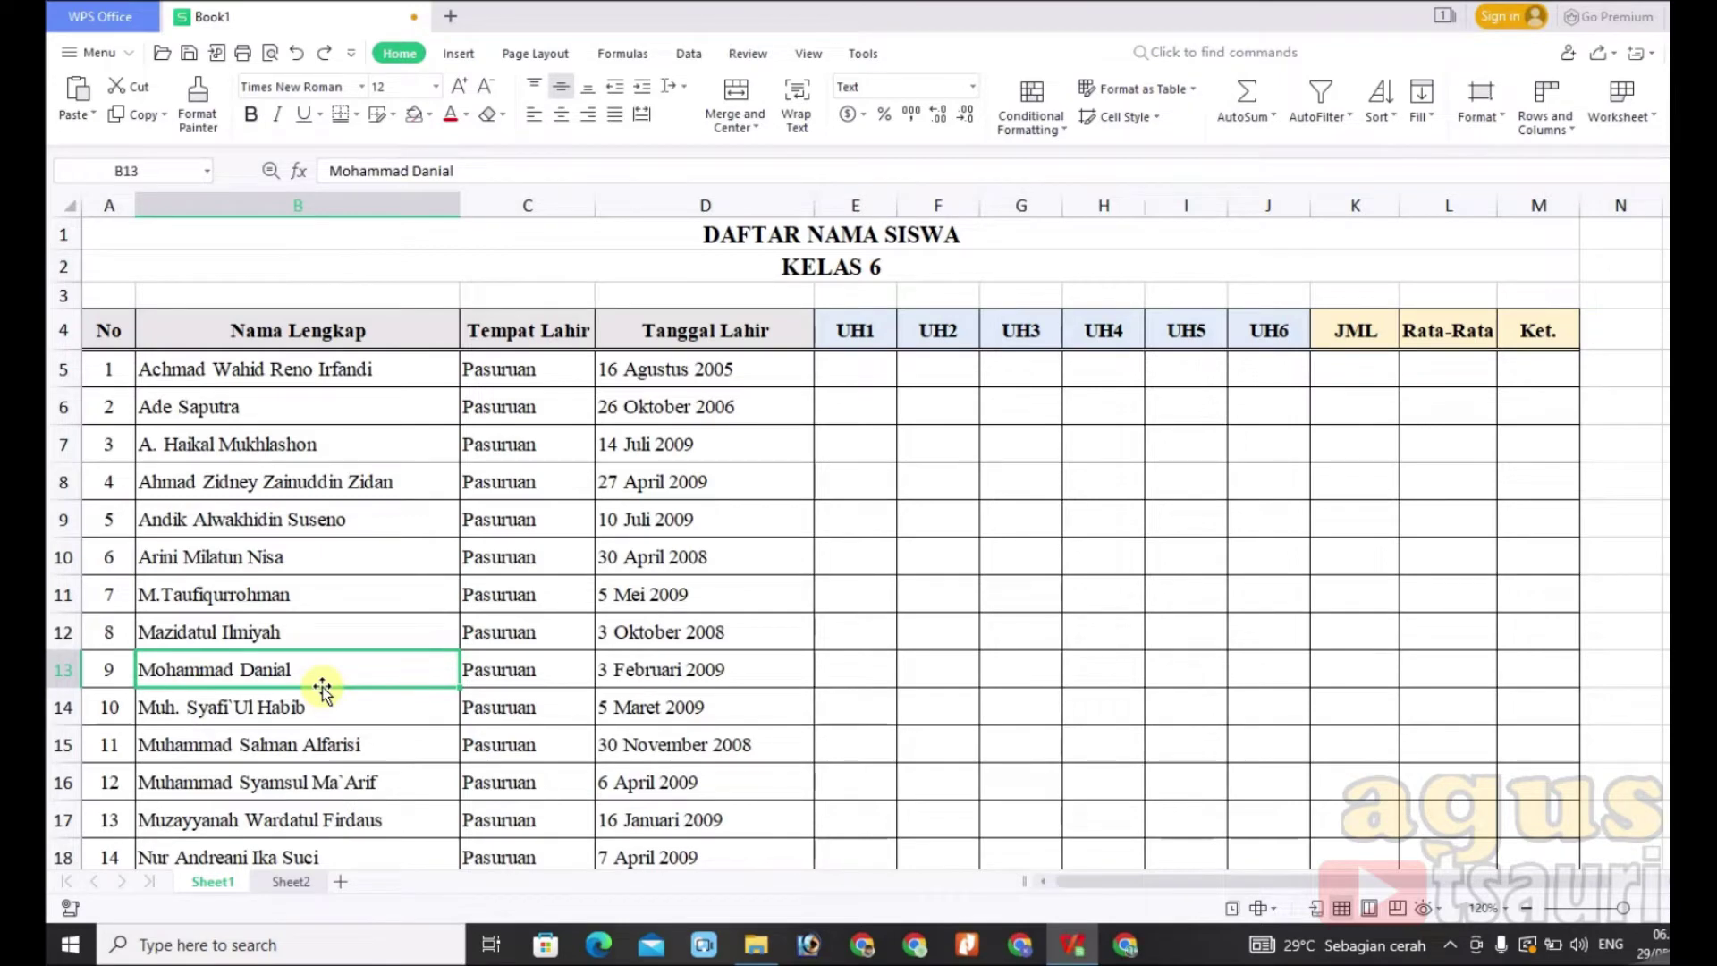
scroll(322, 685, "down", 1)
scroll(335, 680, "up", 1)
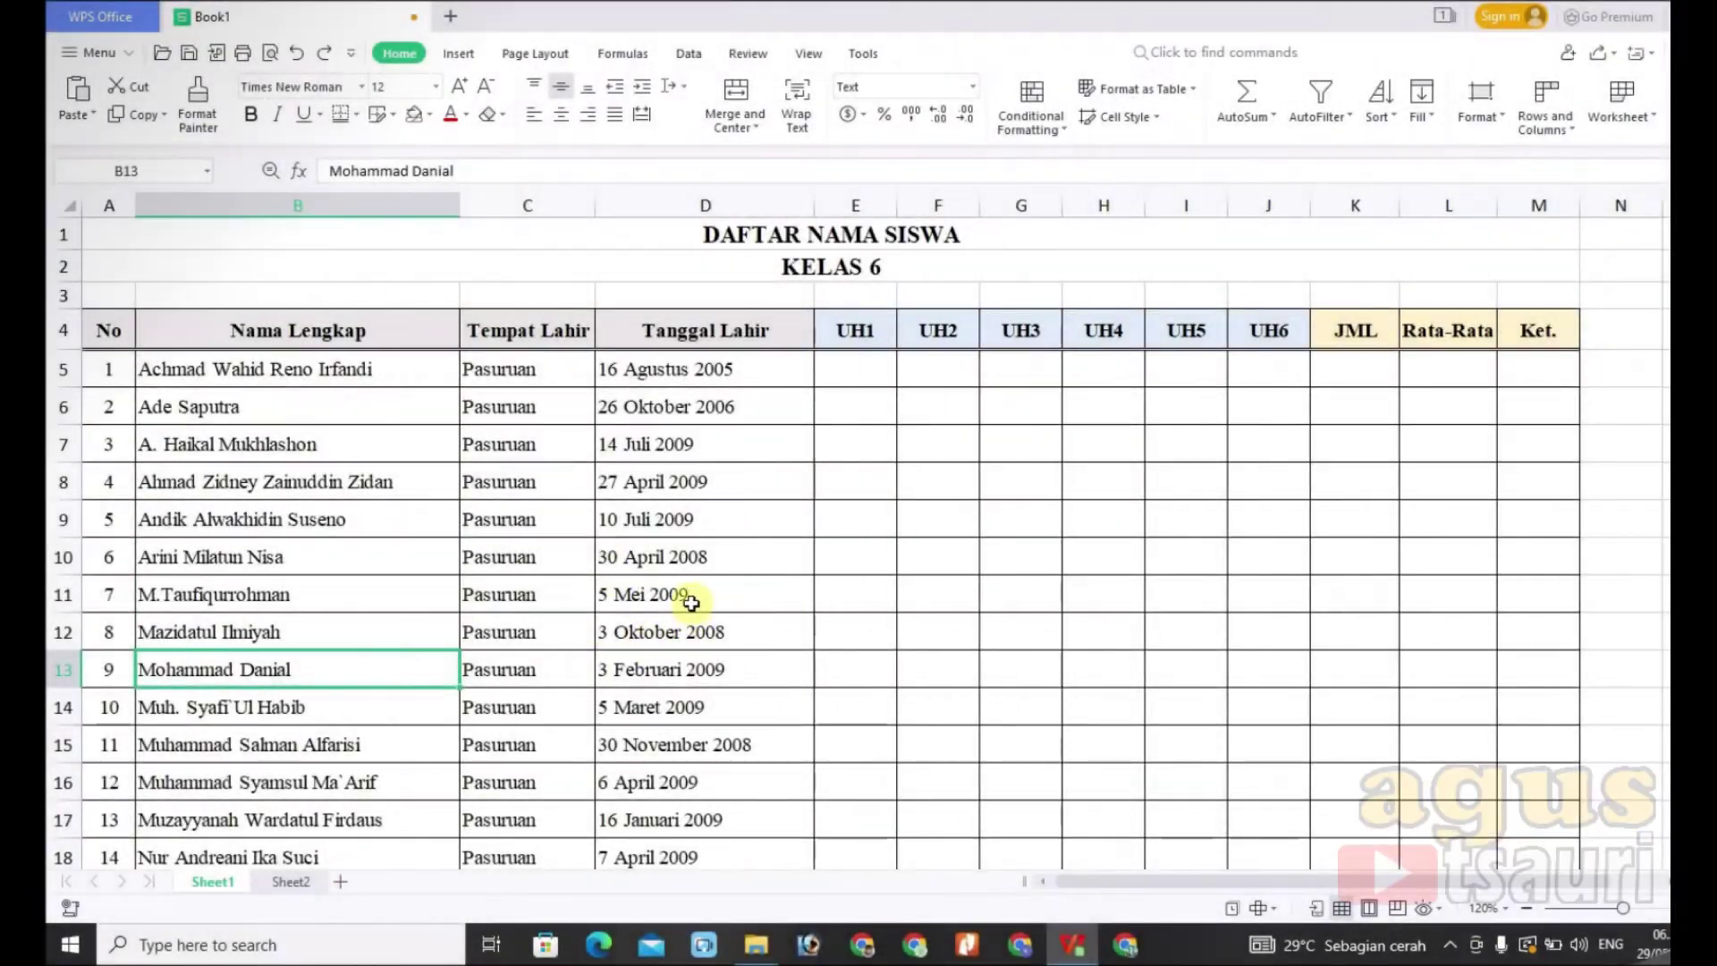
Drag-select the student rows from B5 down to row 69, then drop the selection at B10.
left_click(690, 602)
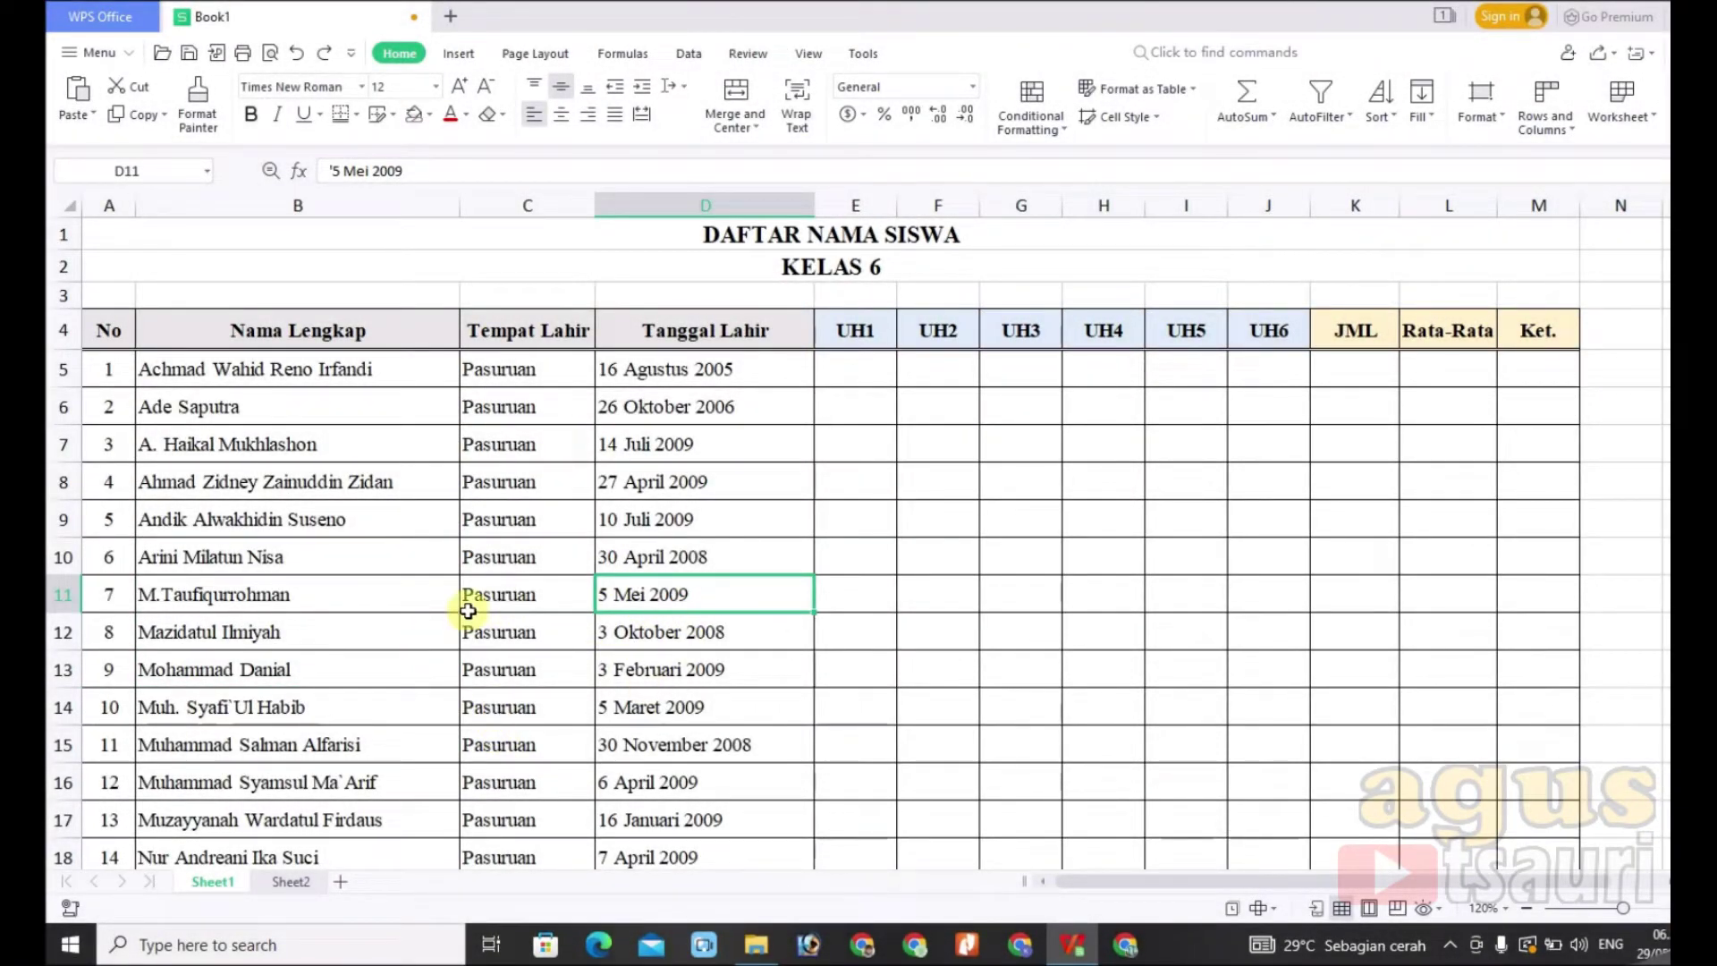
mouse_move(346, 371)
left_mouse_down()
mouse_move(1603, 825)
mouse_move(1558, 958)
left_mouse_up()
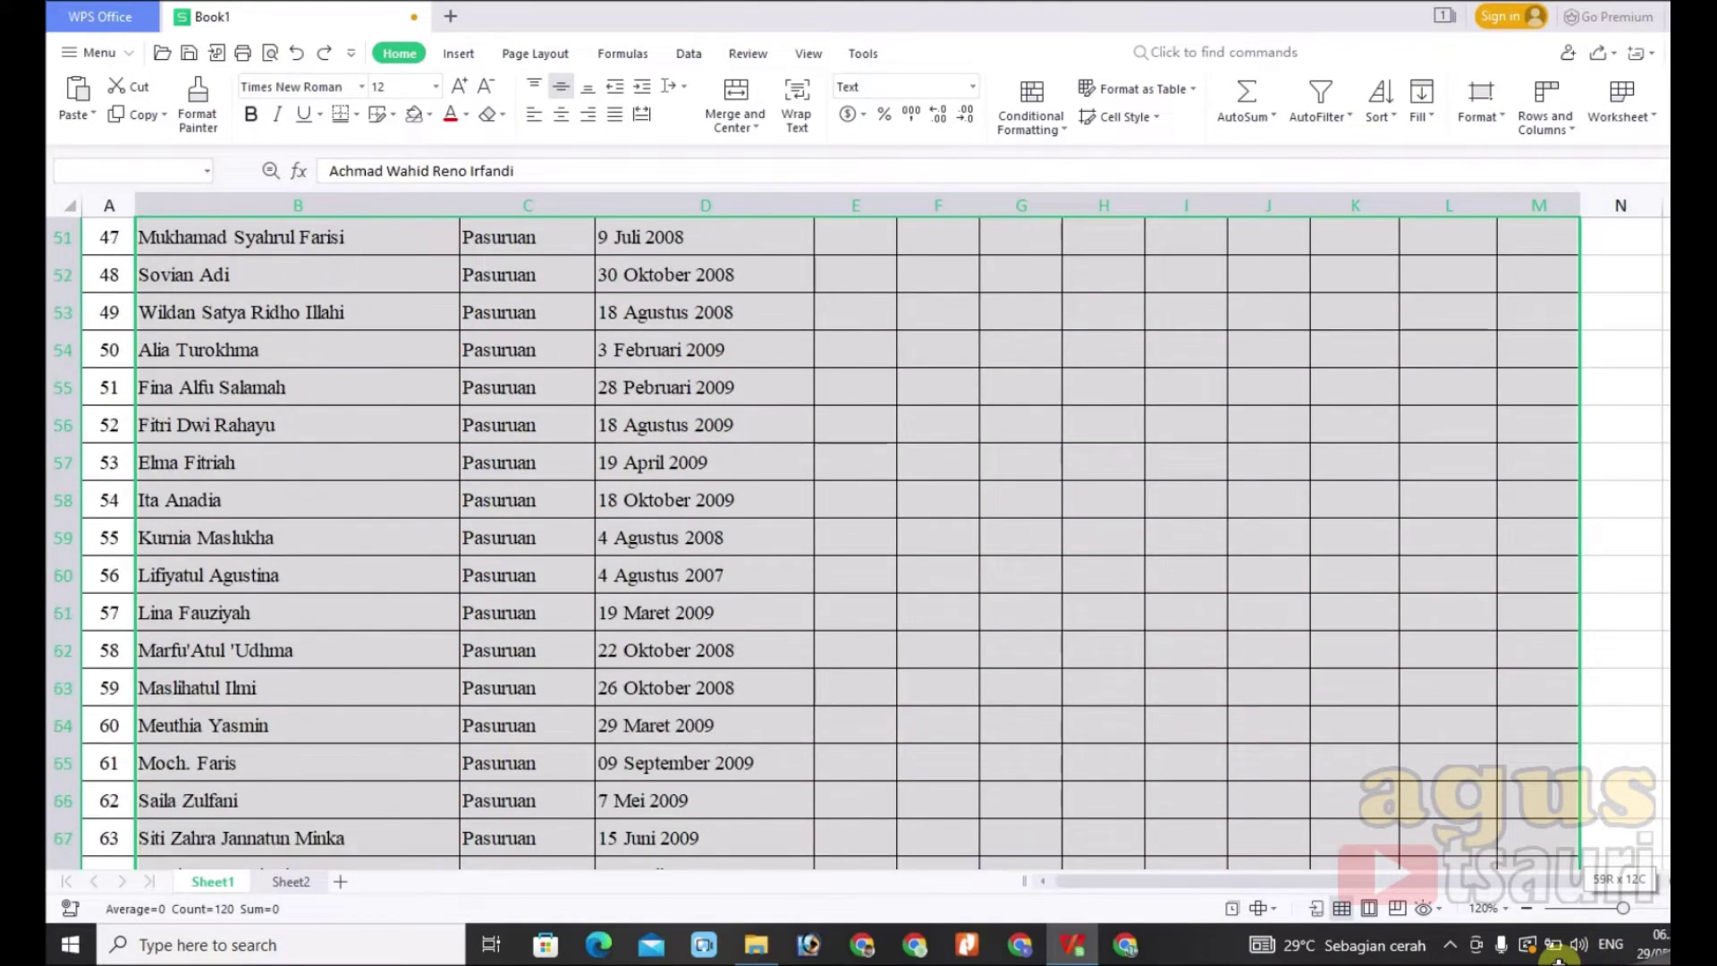
mouse_move(1558, 959)
left_mouse_down()
mouse_move(1484, 741)
mouse_move(1538, 724)
left_mouse_up()
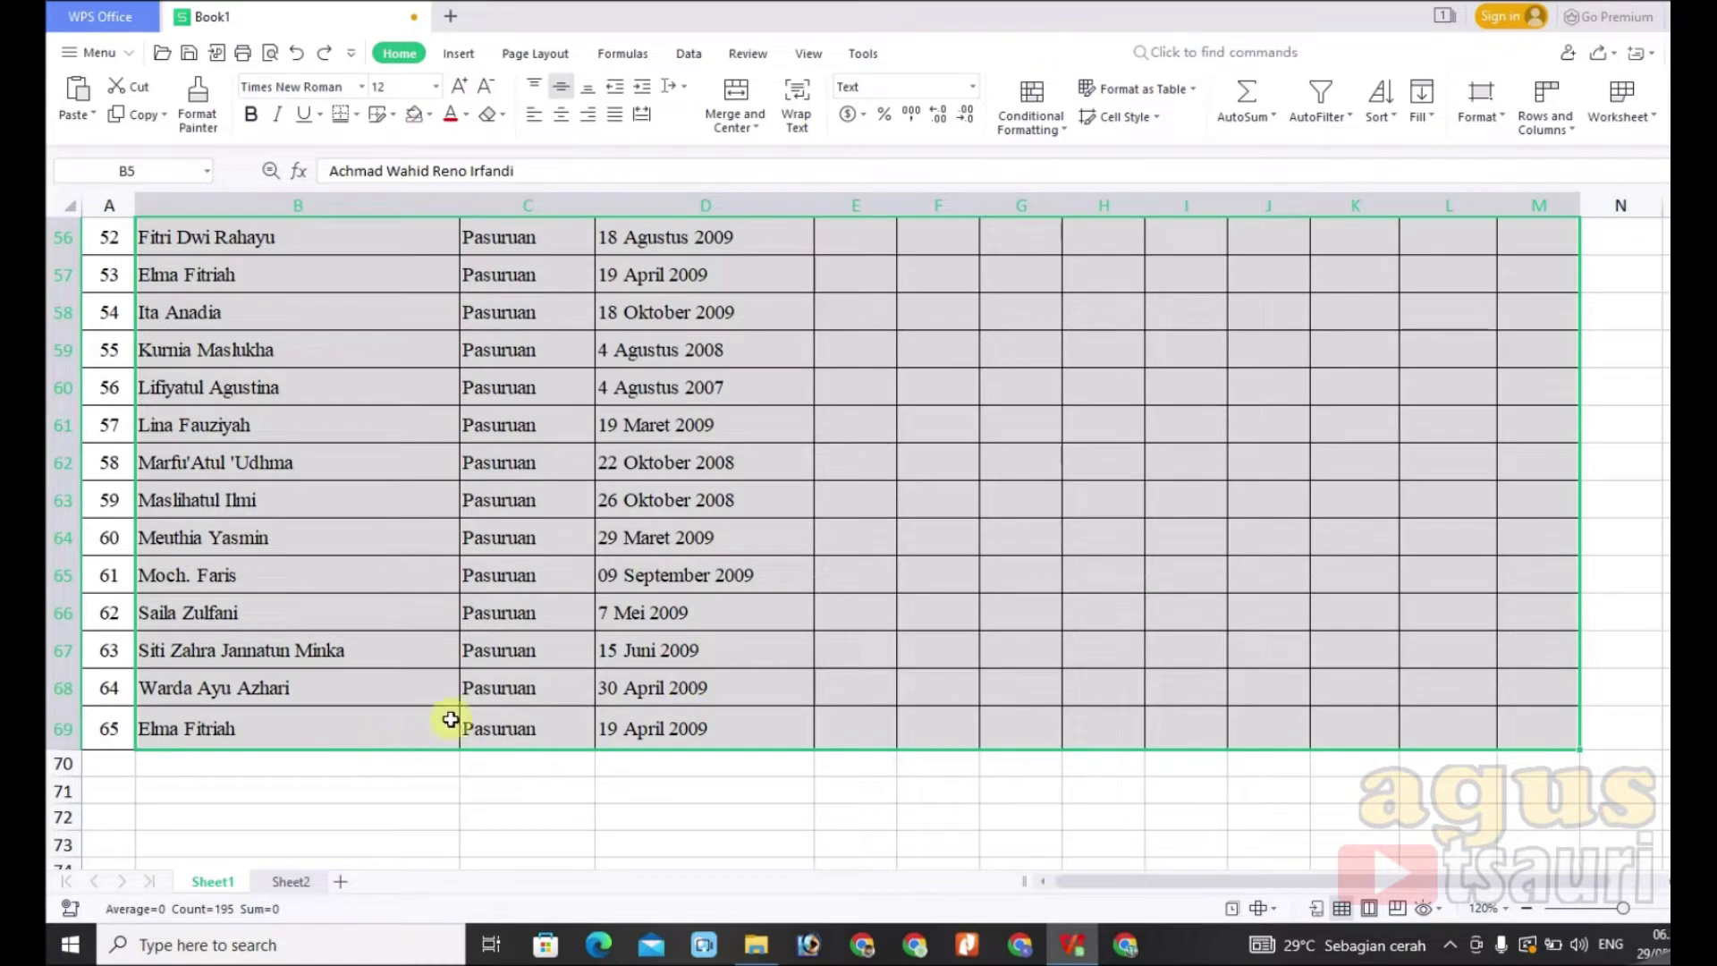
scroll(359, 667, "up", 1)
scroll(358, 667, "up", 3)
scroll(358, 667, "up", 3)
scroll(359, 667, "up", 3)
scroll(358, 667, "up", 3)
scroll(359, 667, "up", 3)
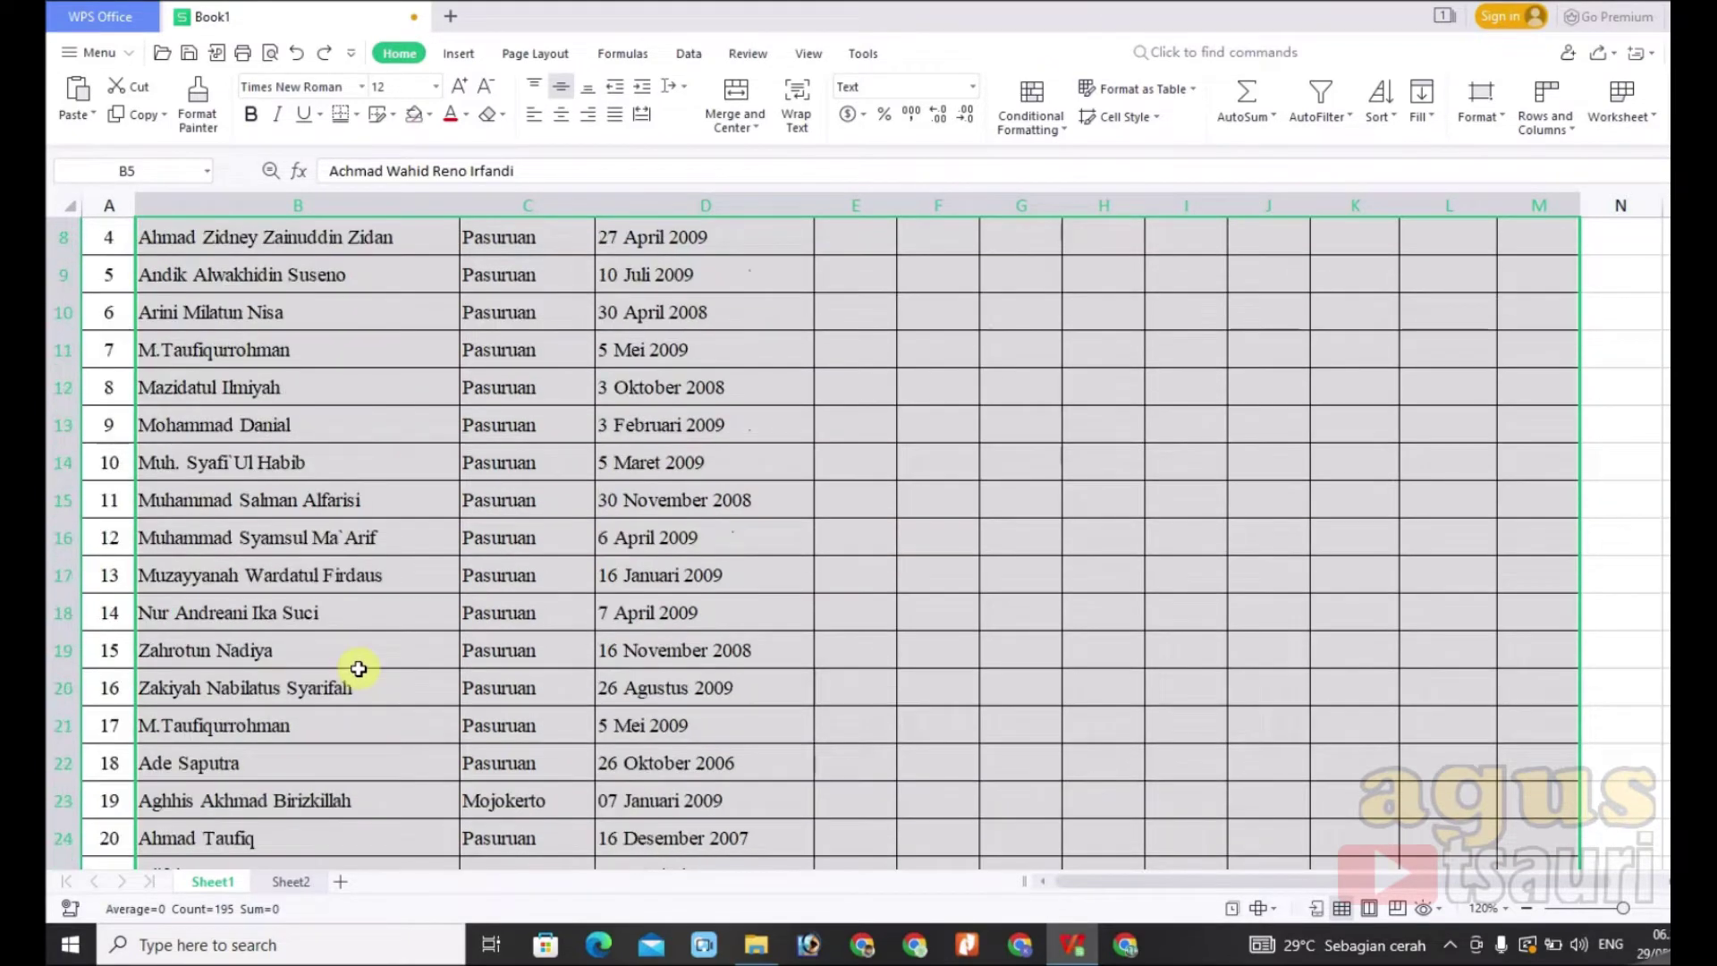
scroll(359, 667, "up", 3)
left_click(281, 569)
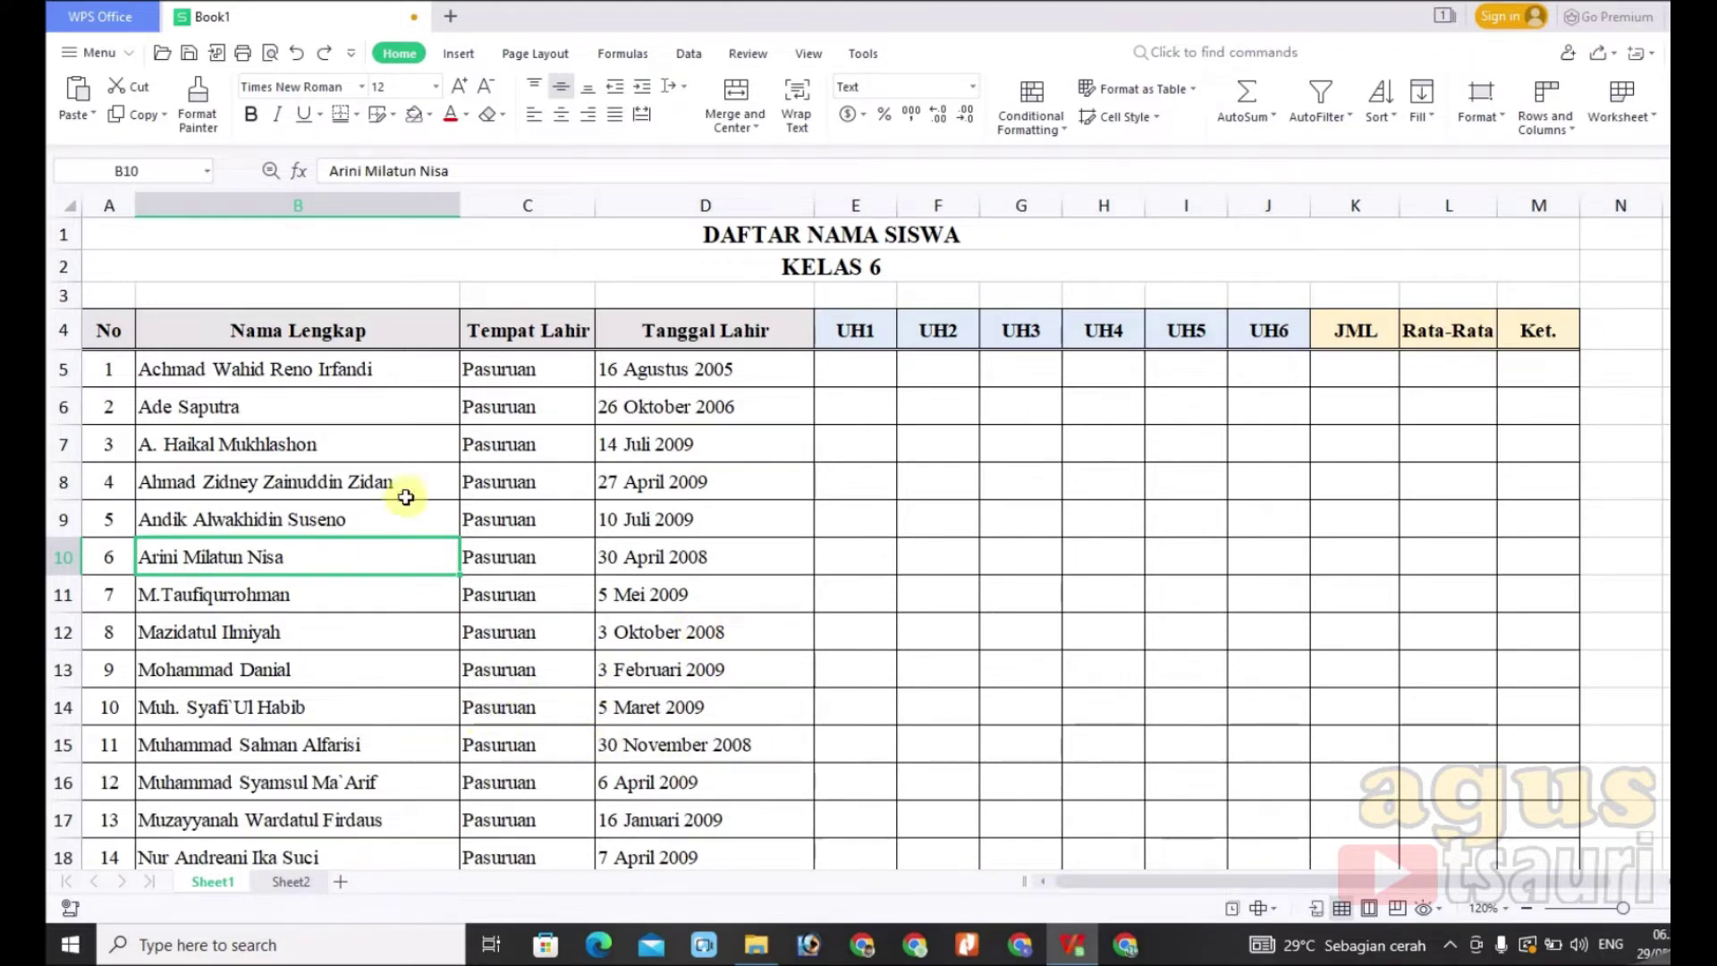
Select the whole student table A4:M69 from cell B6 with Ctrl+A.
left_click(339, 379)
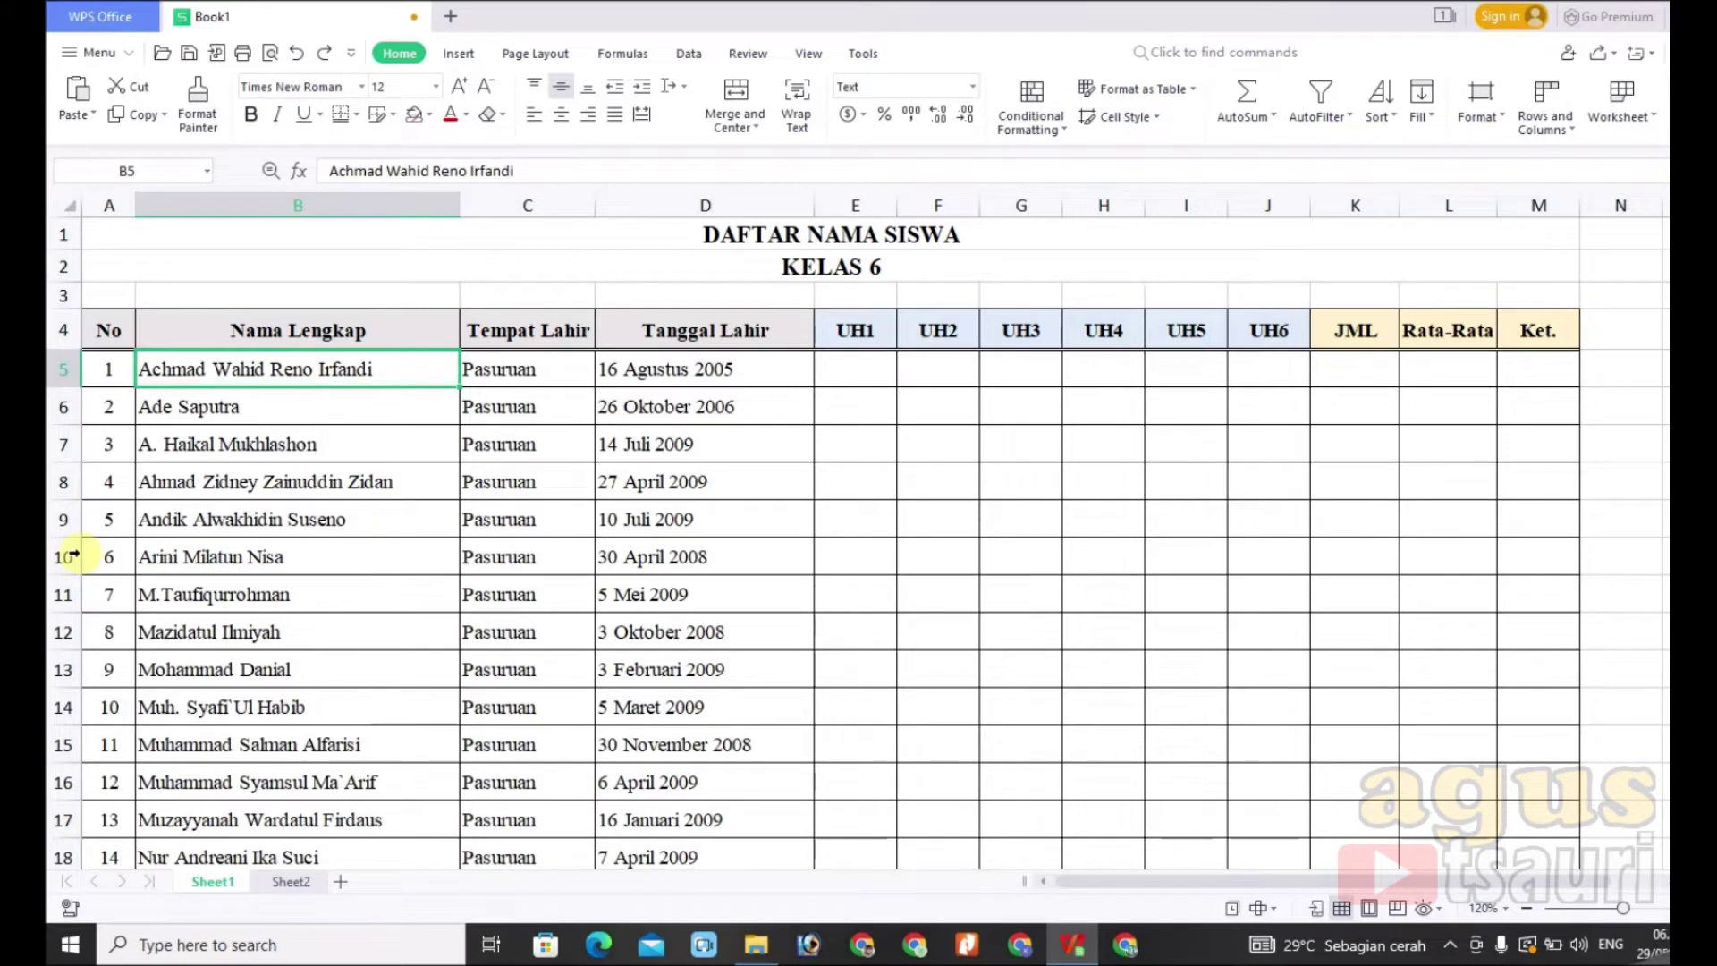
left_click(508, 371)
left_click(664, 374)
left_click(324, 518)
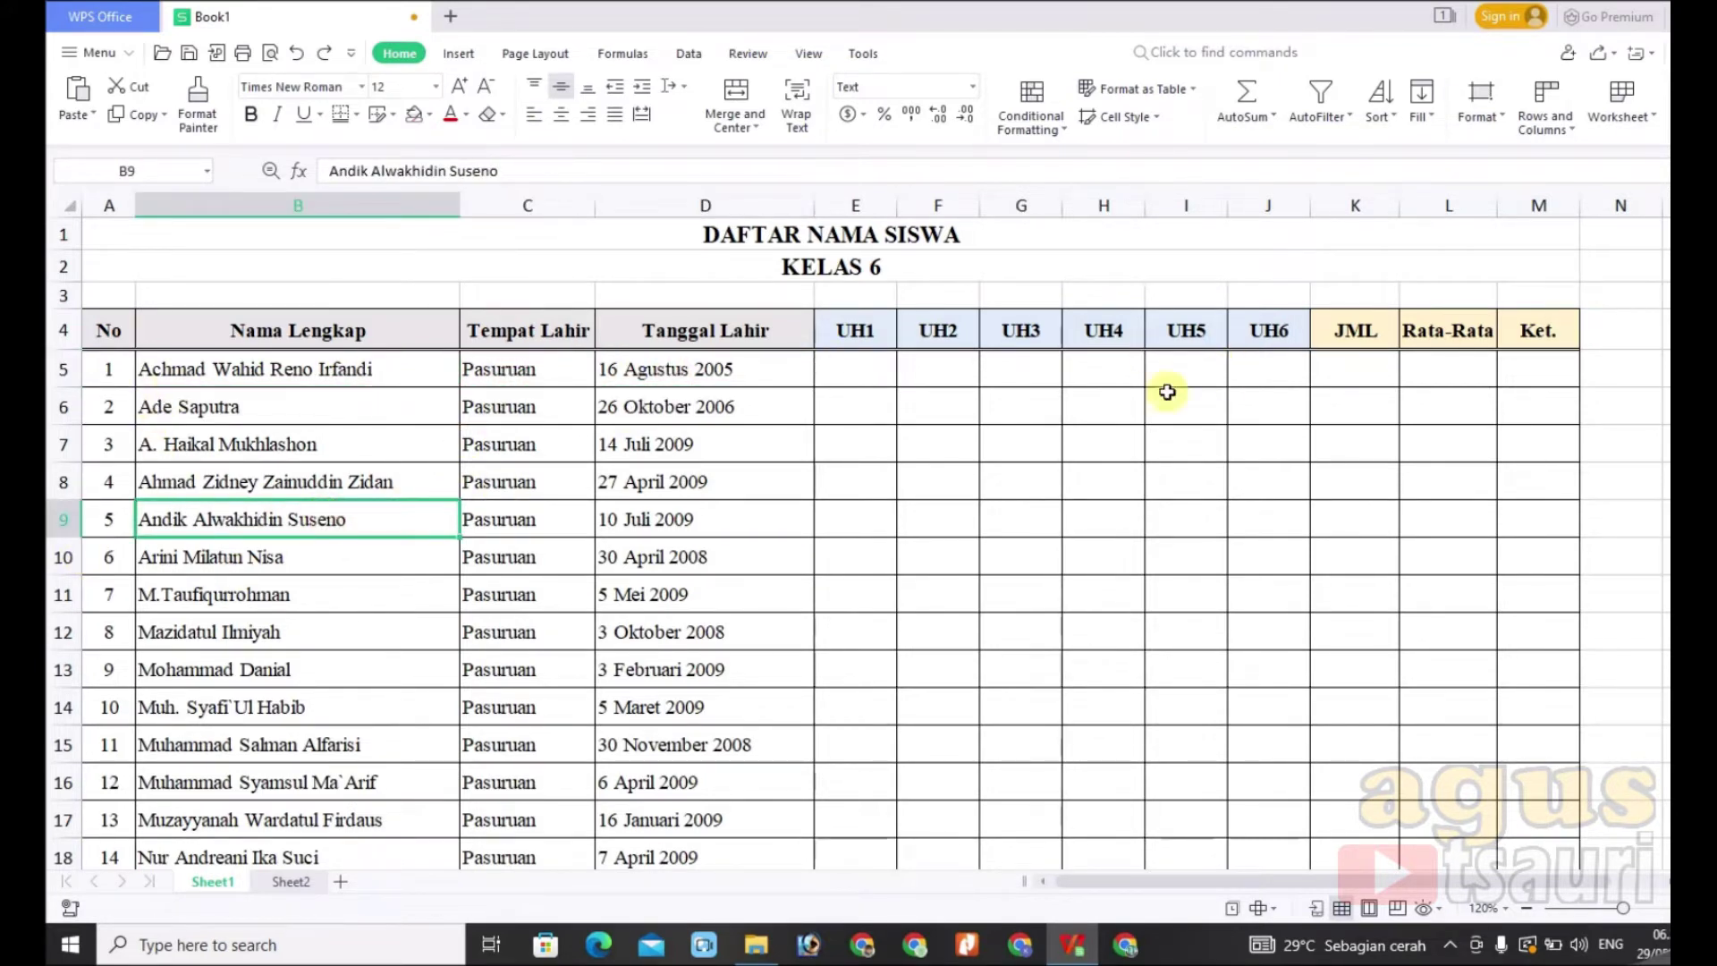
left_click(295, 474)
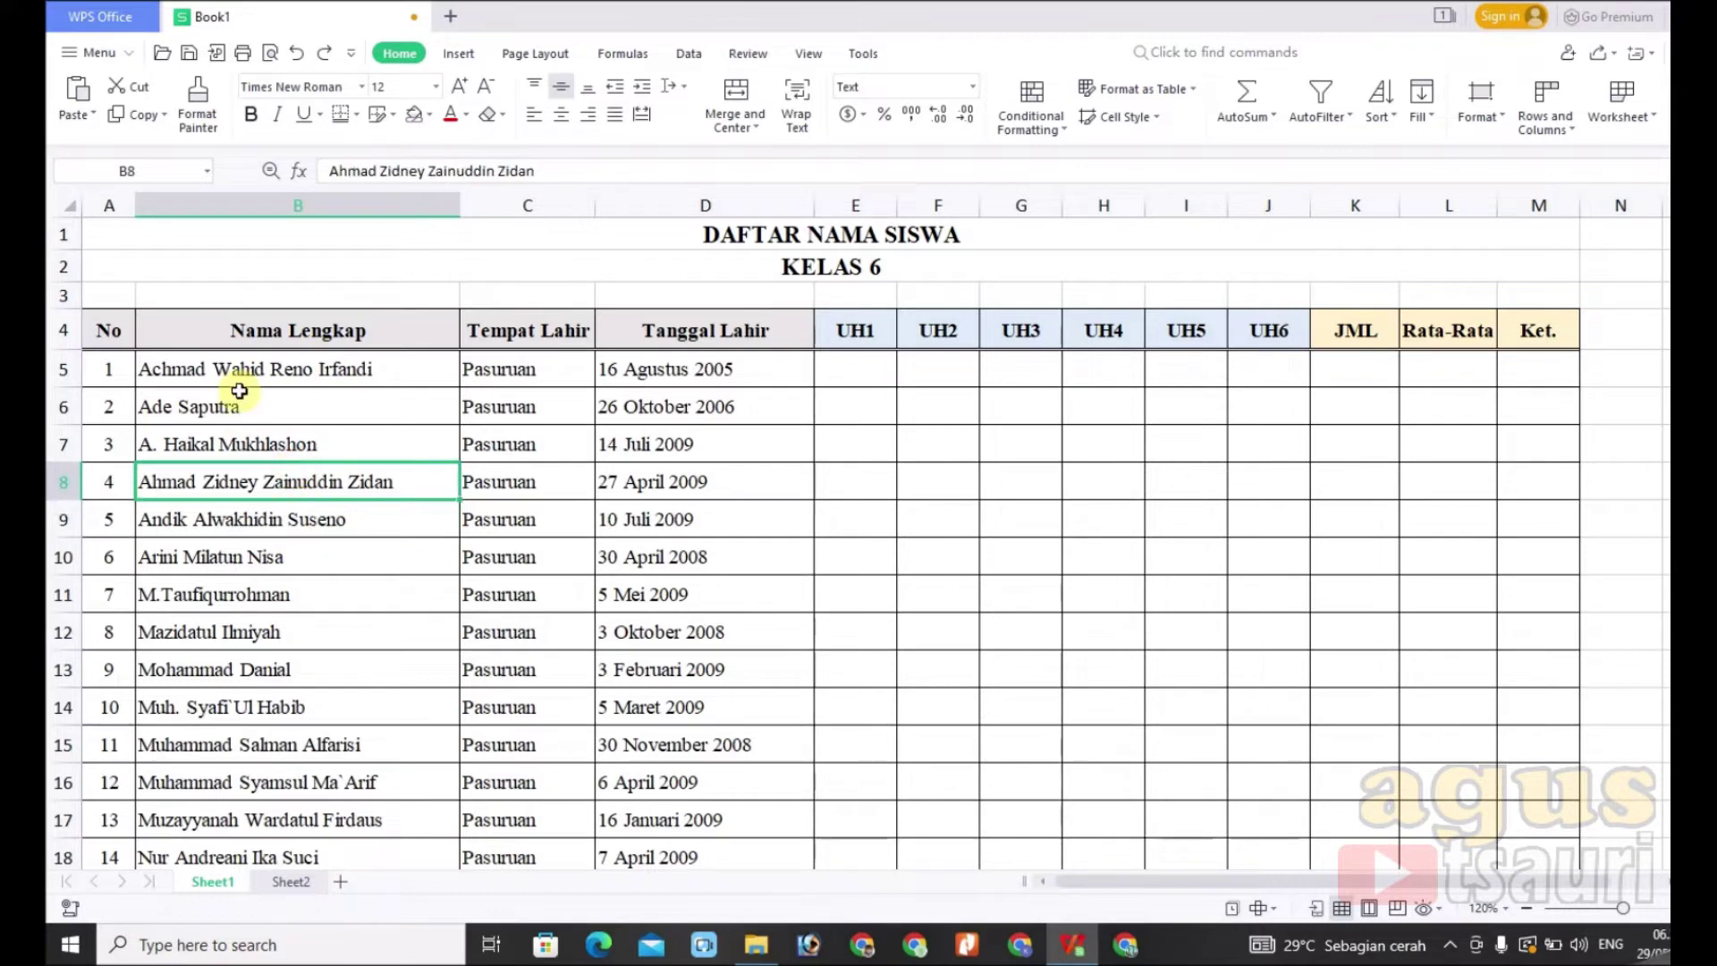
left_click(243, 407)
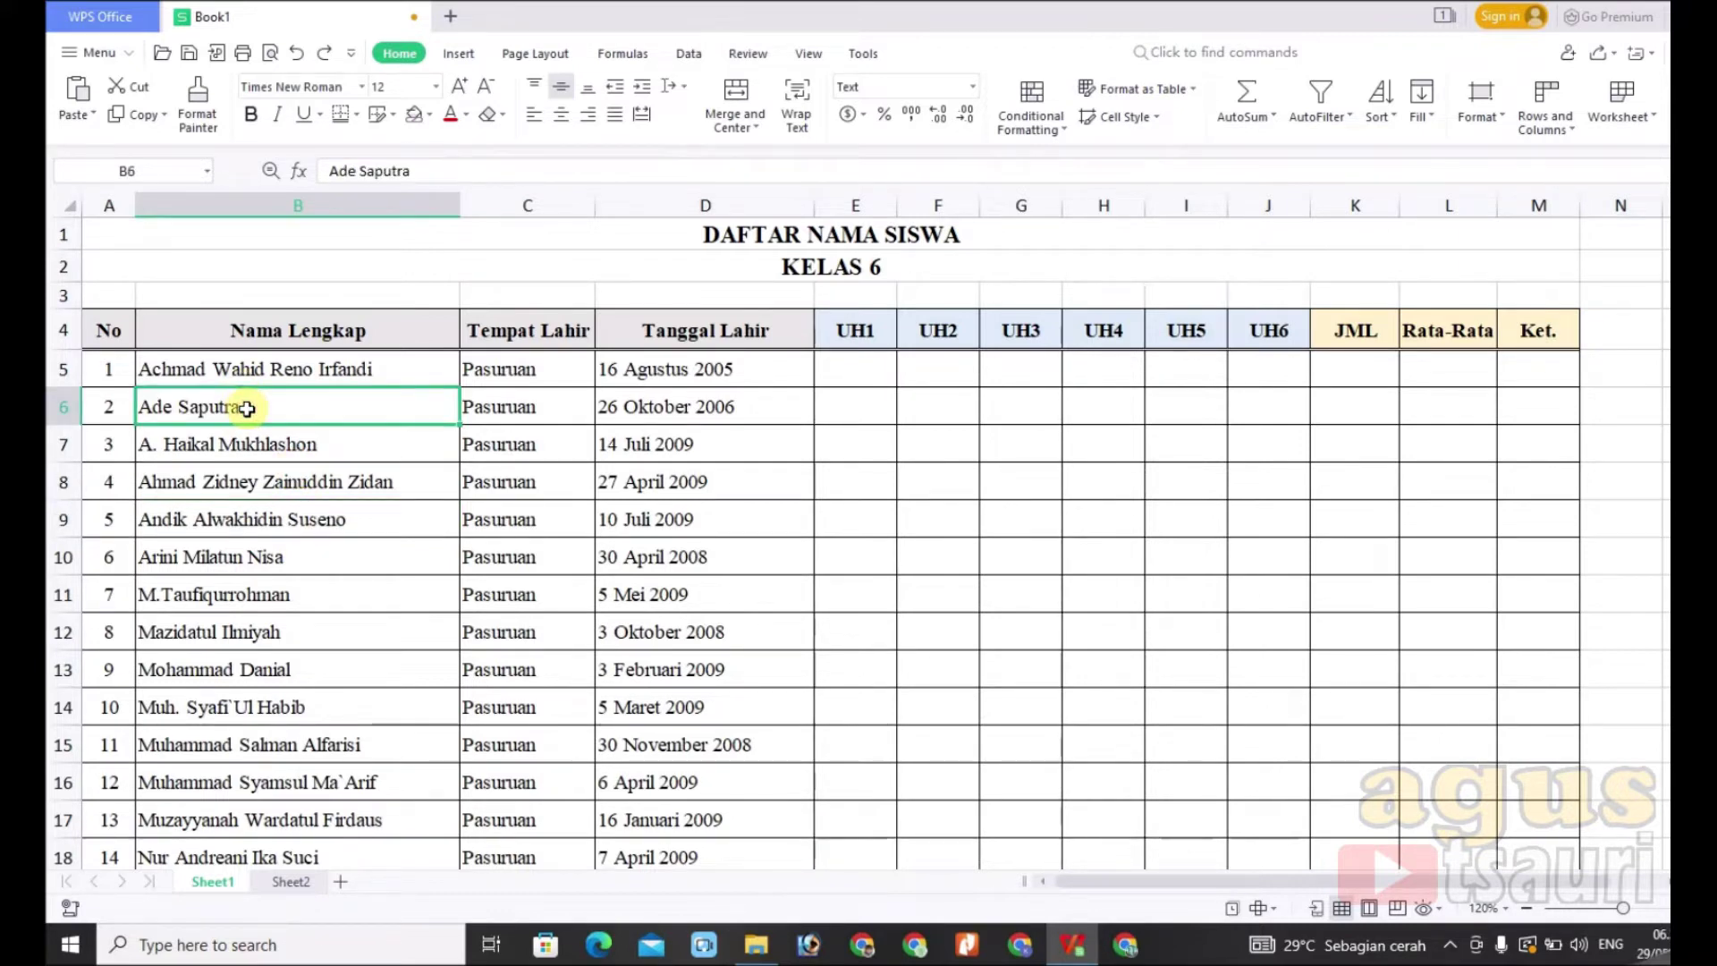
key("ctrl+a")
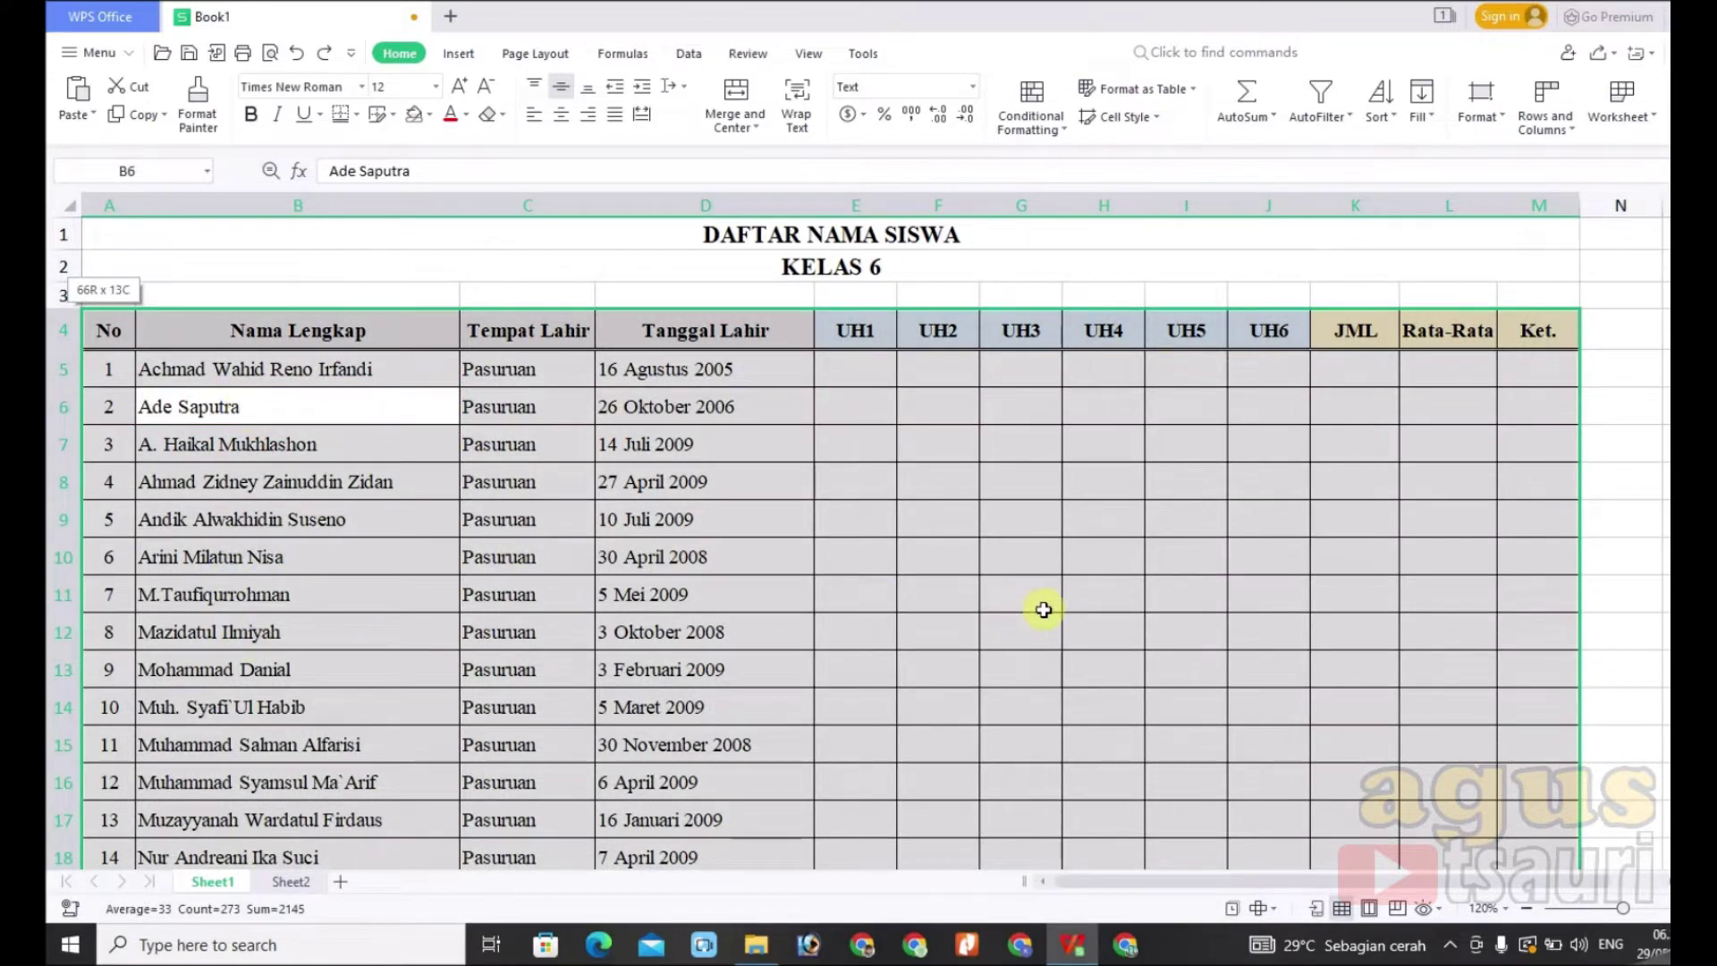
scroll(979, 744, "down", 2)
scroll(979, 744, "up", 2)
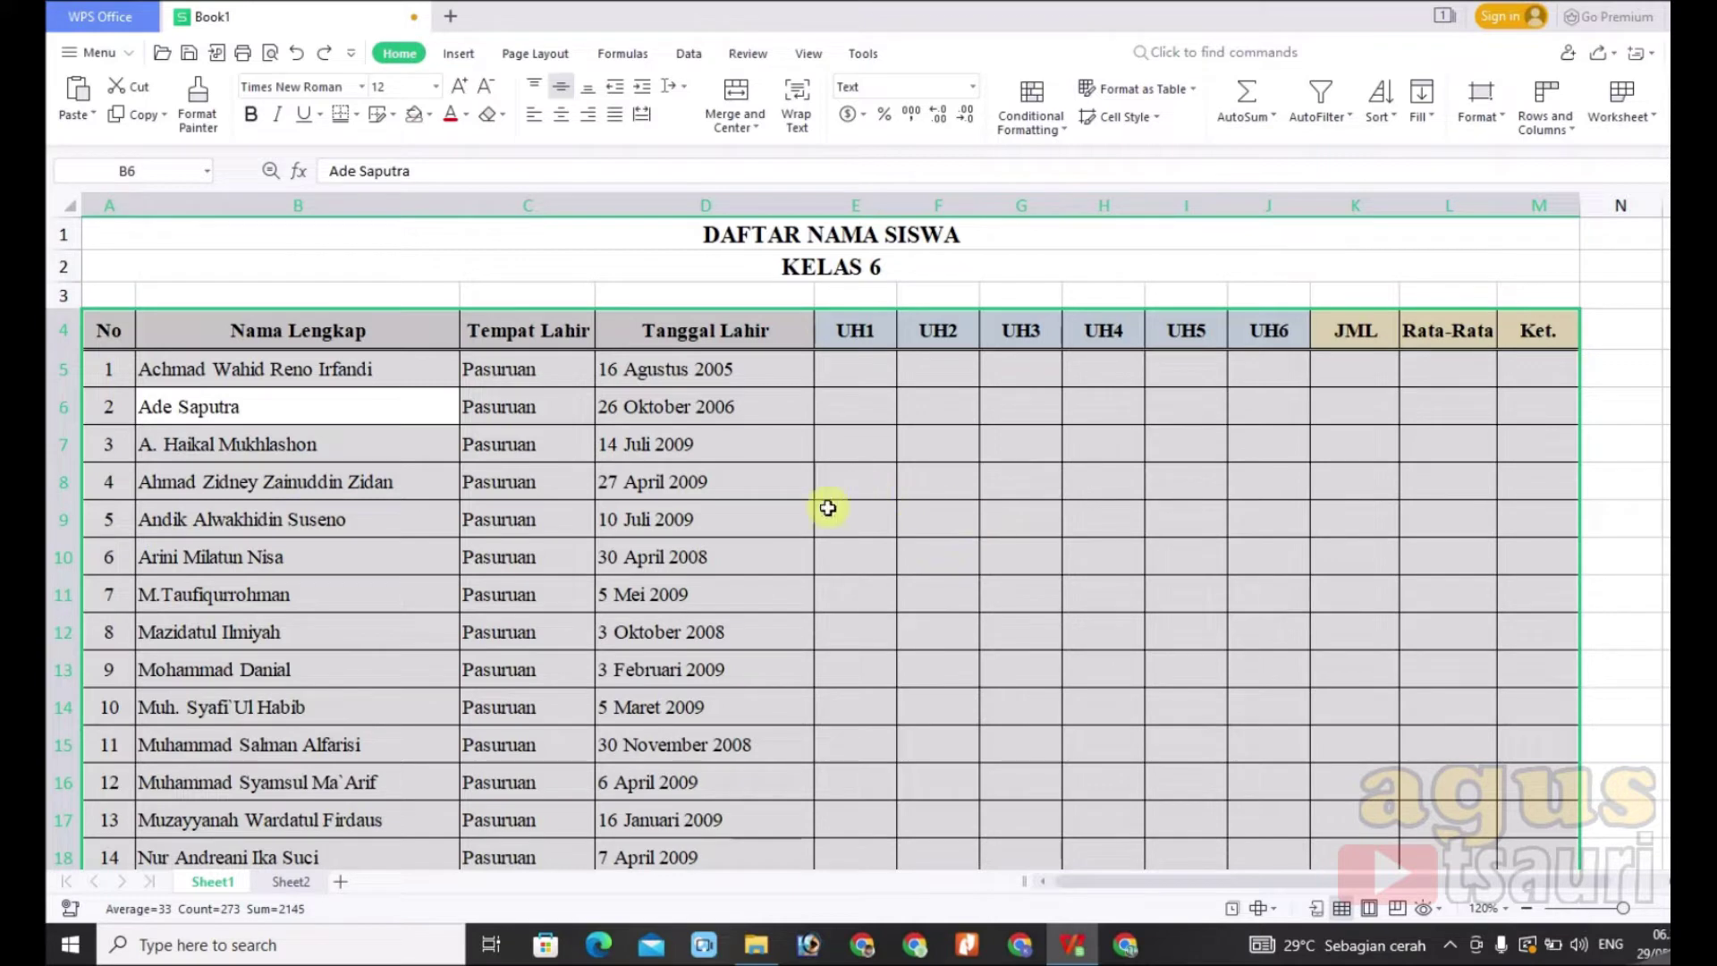
Shade duplicate entries in B5:M69 orange with Highlight Duplicates > Set, keeping the table range.
left_click(700, 55)
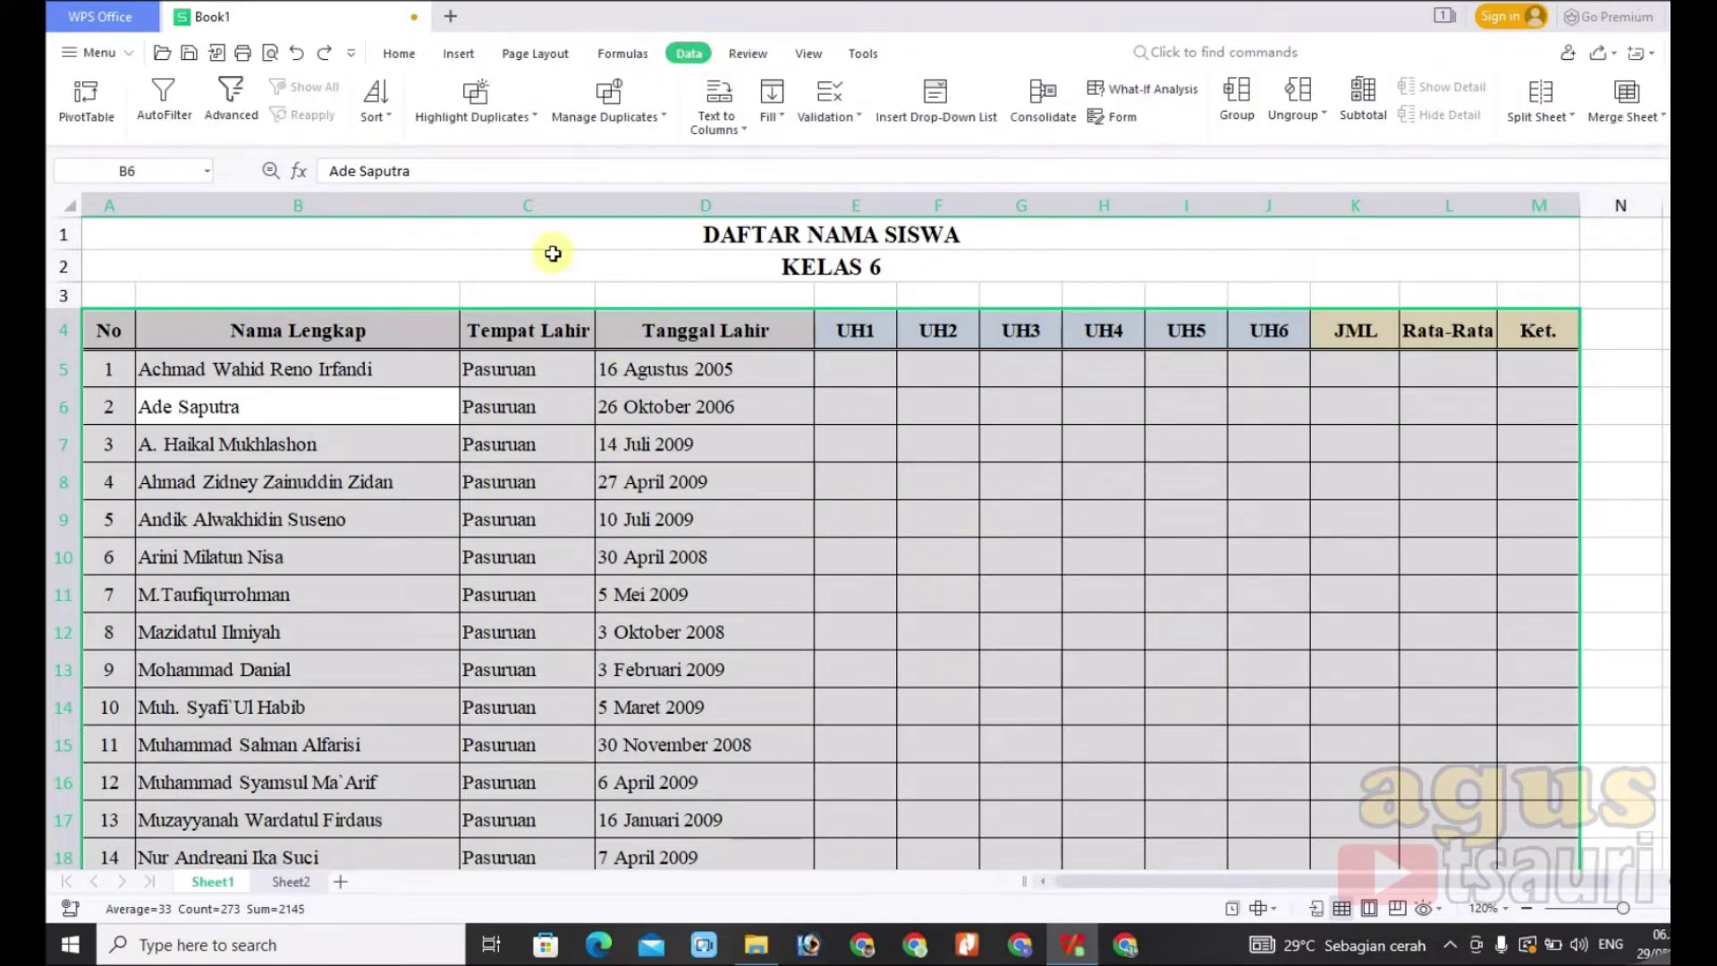
left_click(534, 131)
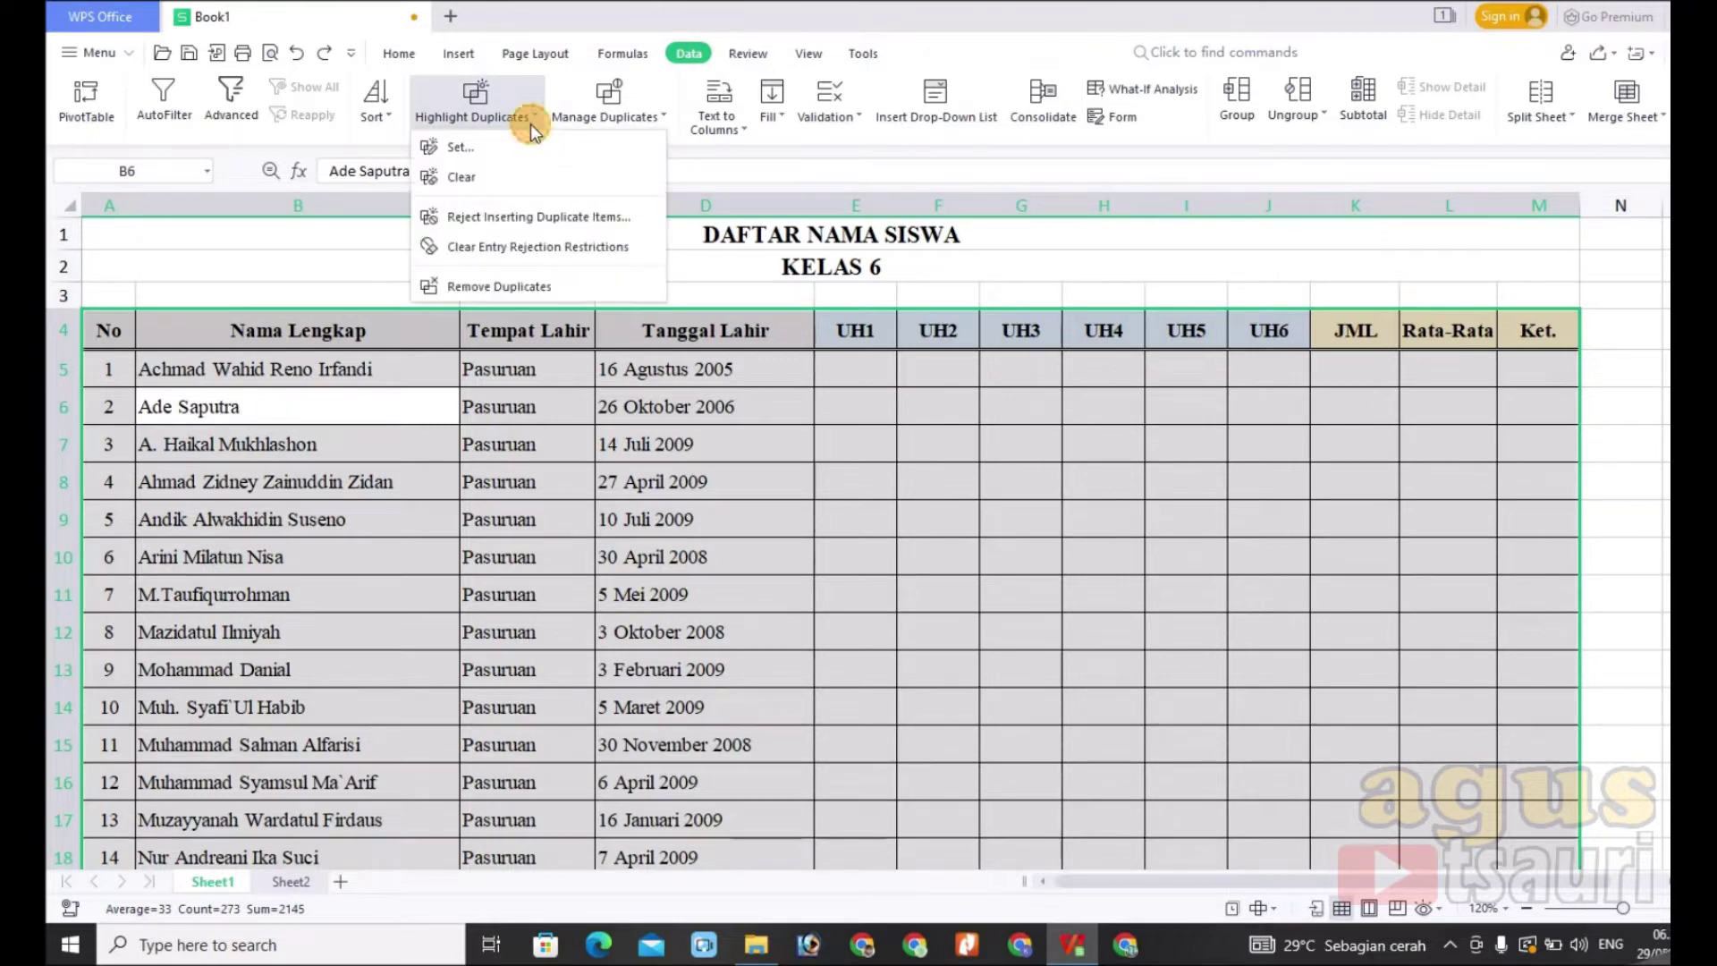
left_click(461, 148)
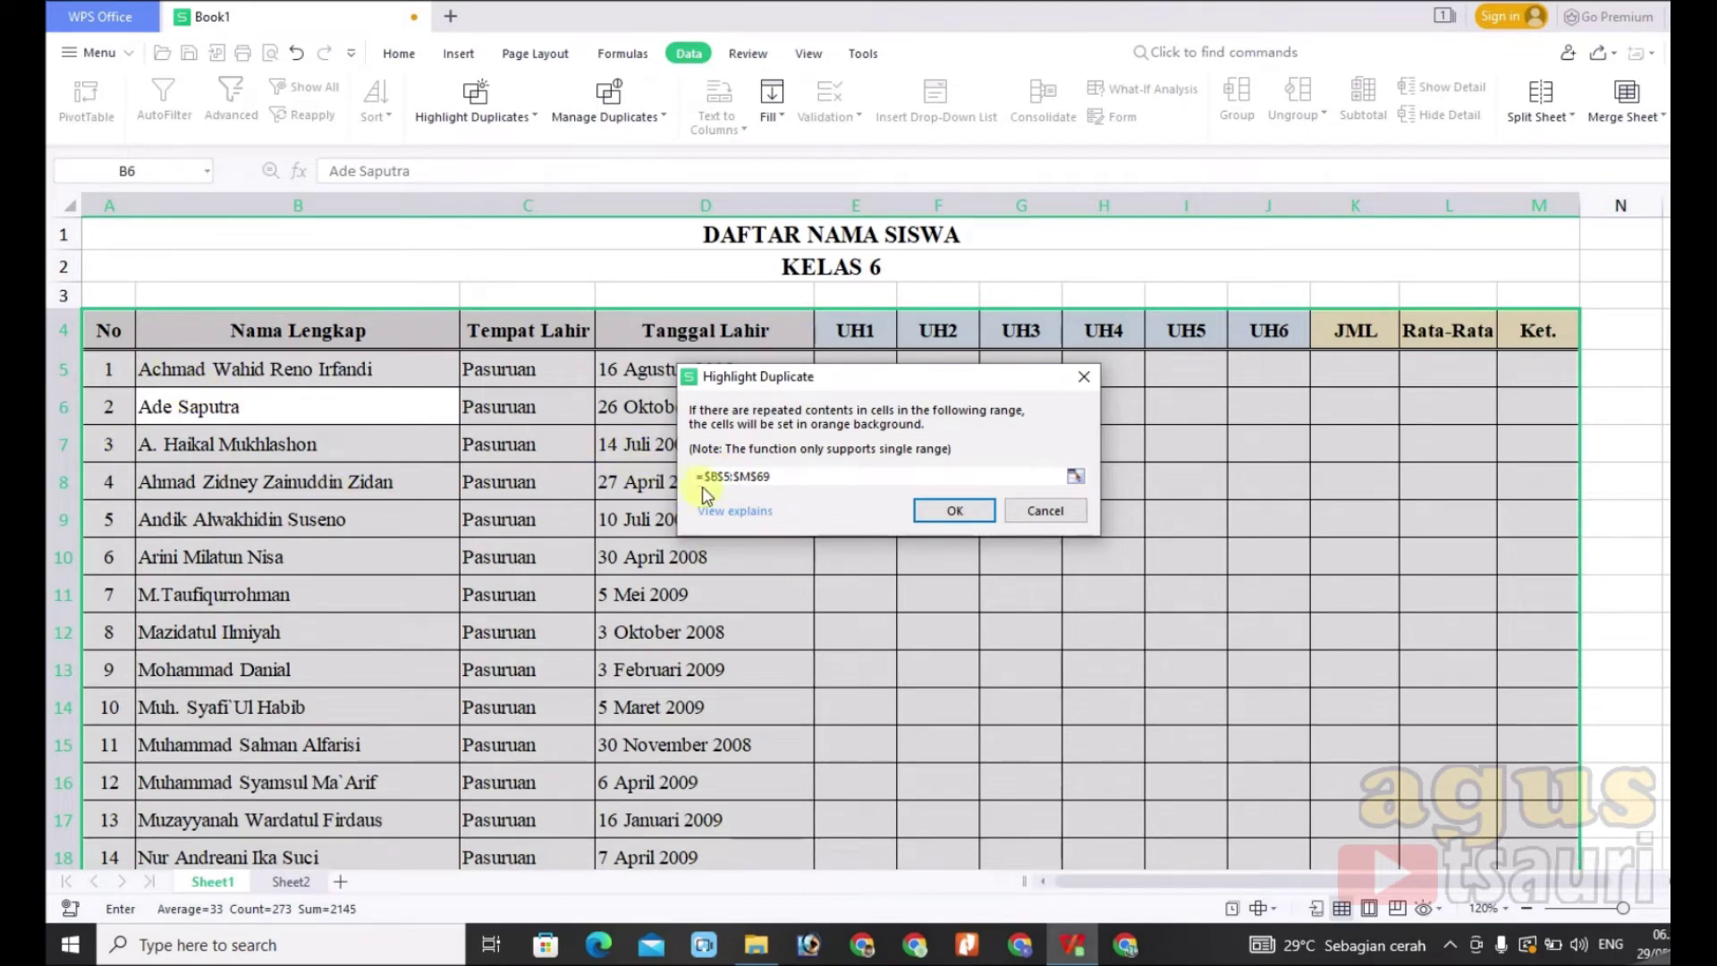
left_click(975, 513)
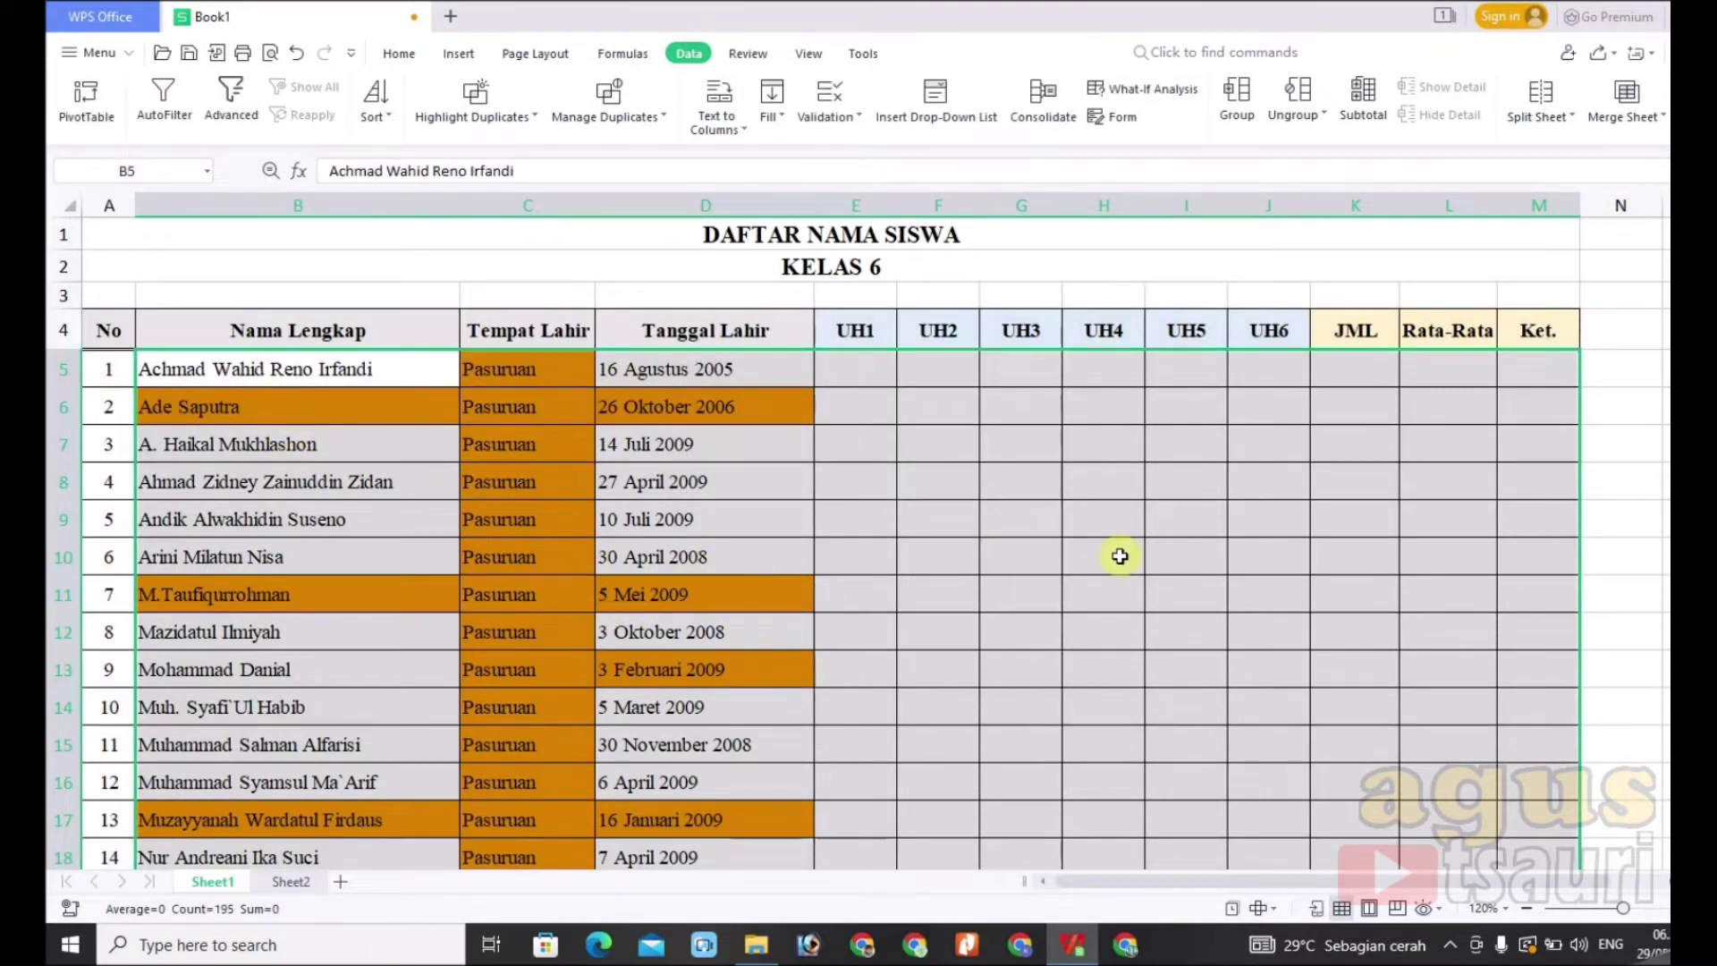
Remove duplicates across all columns, deleting 7 rows so 58 students end at row 62.
scroll(675, 596, "down", 1)
scroll(675, 595, "down", 3)
scroll(680, 612, "down", 2)
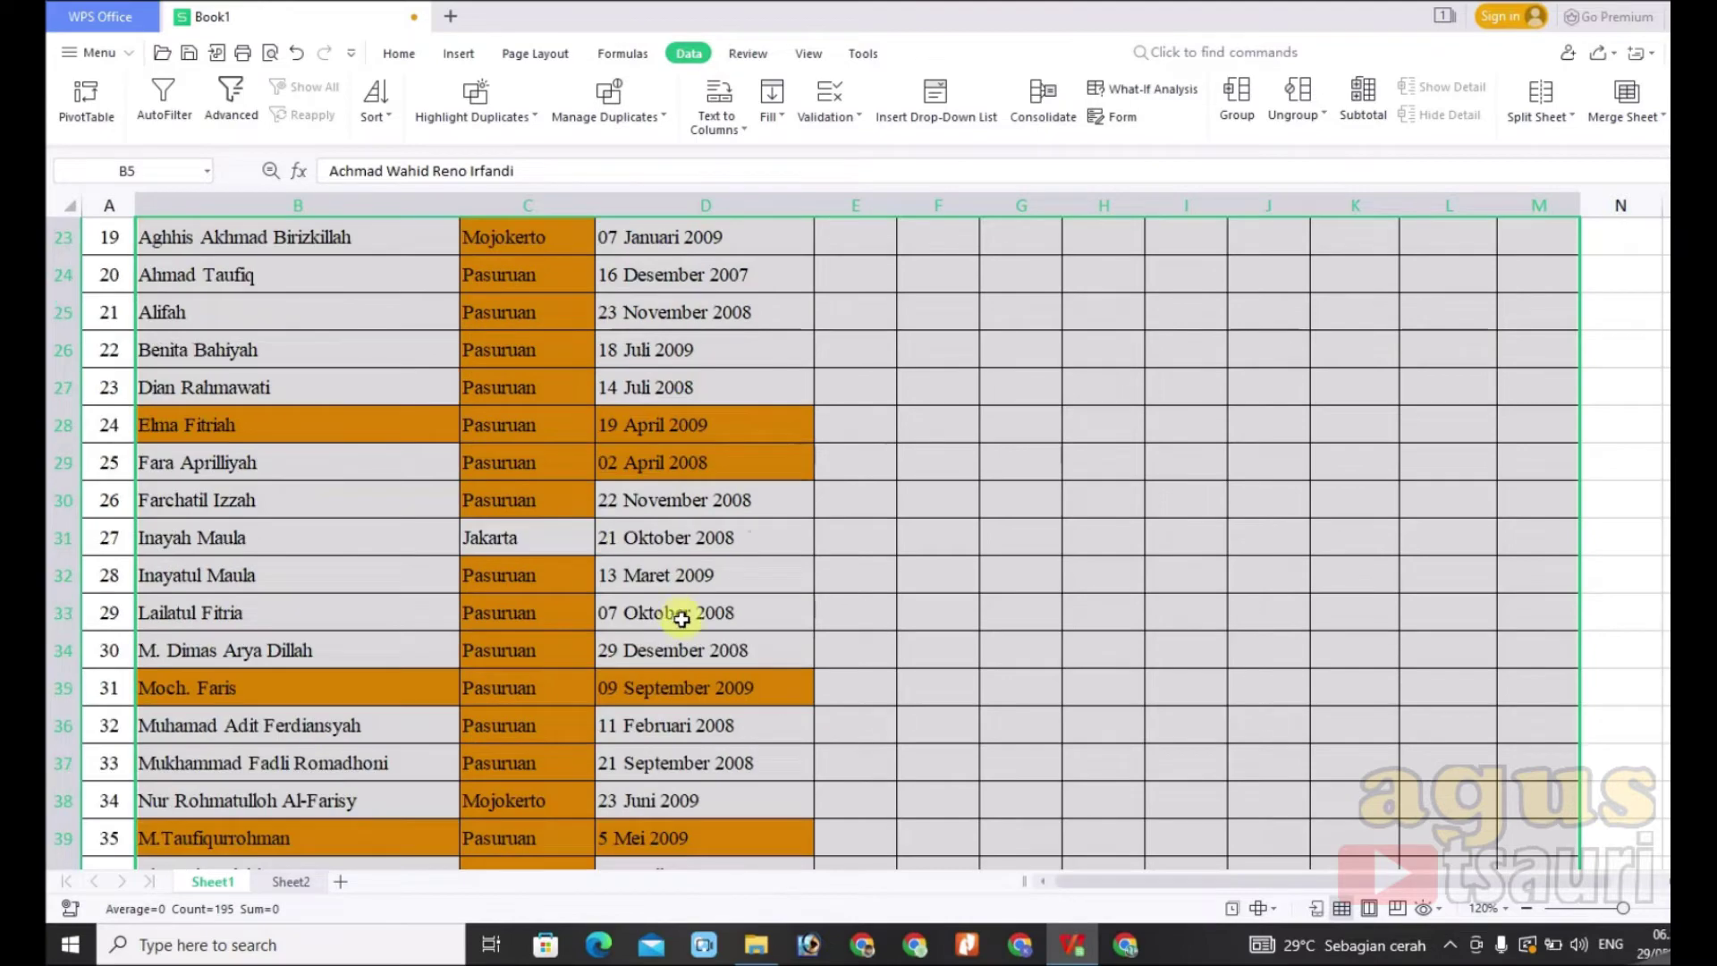
scroll(681, 619, "down", 4)
scroll(682, 619, "down", 4)
scroll(684, 619, "down", 2)
scroll(685, 621, "up", 2)
scroll(685, 620, "up", 5)
left_click(527, 125)
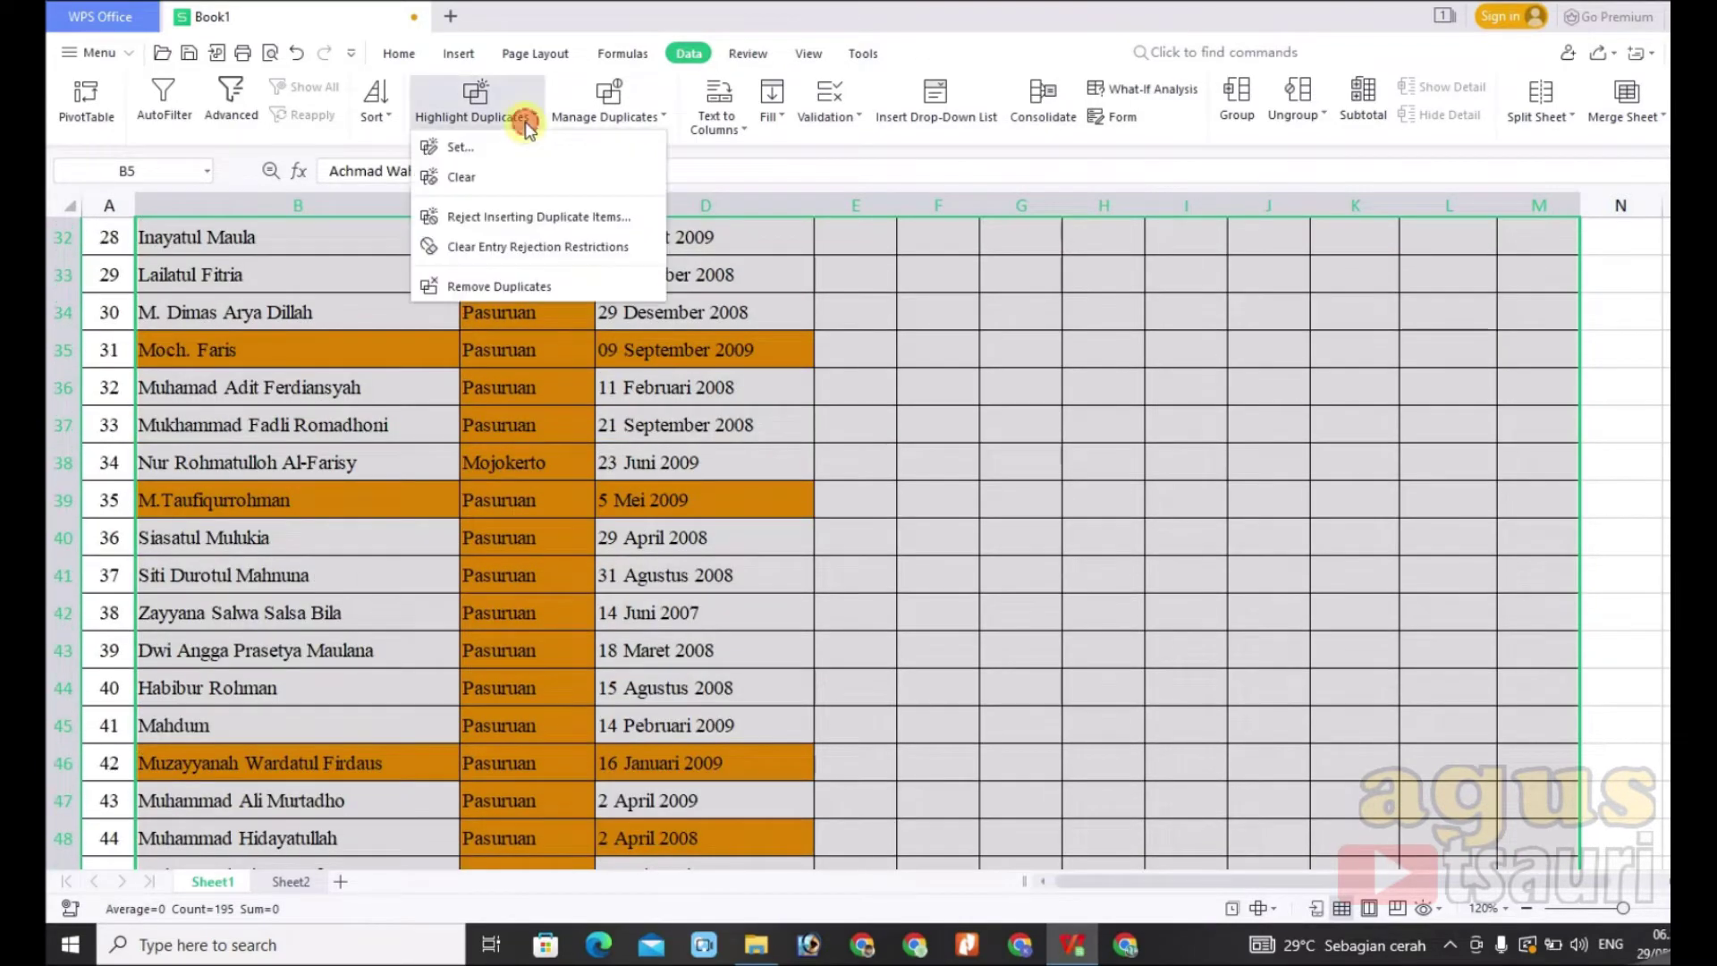
left_click(502, 288)
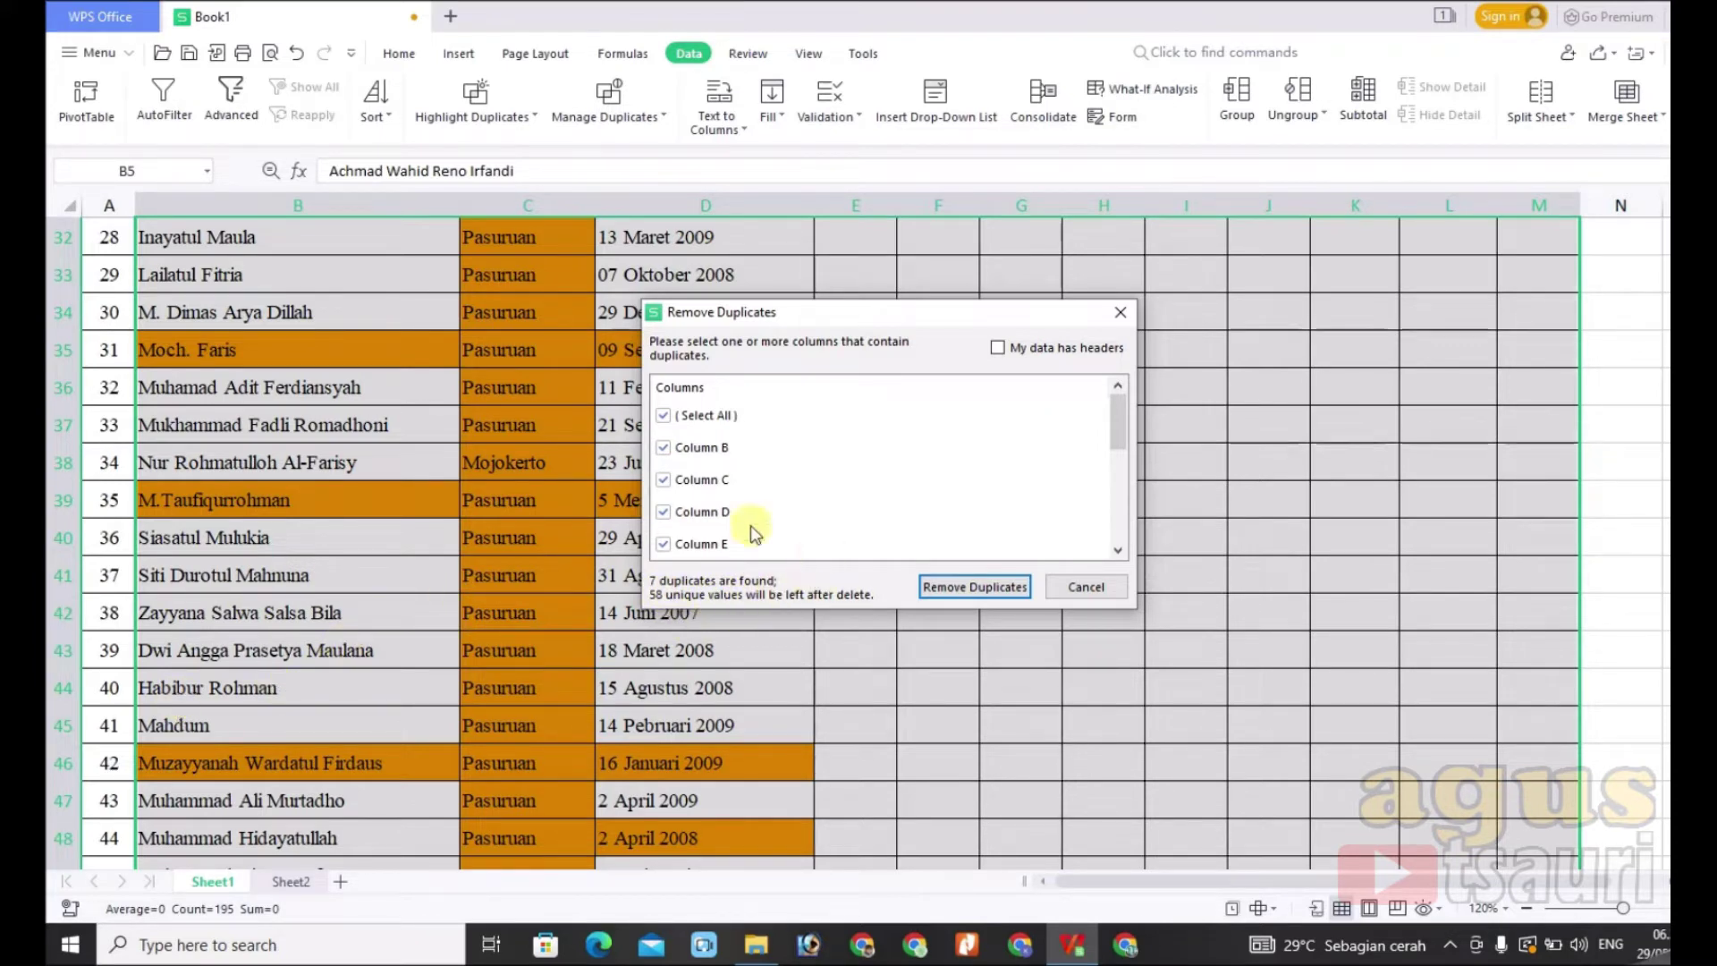
left_click(930, 590)
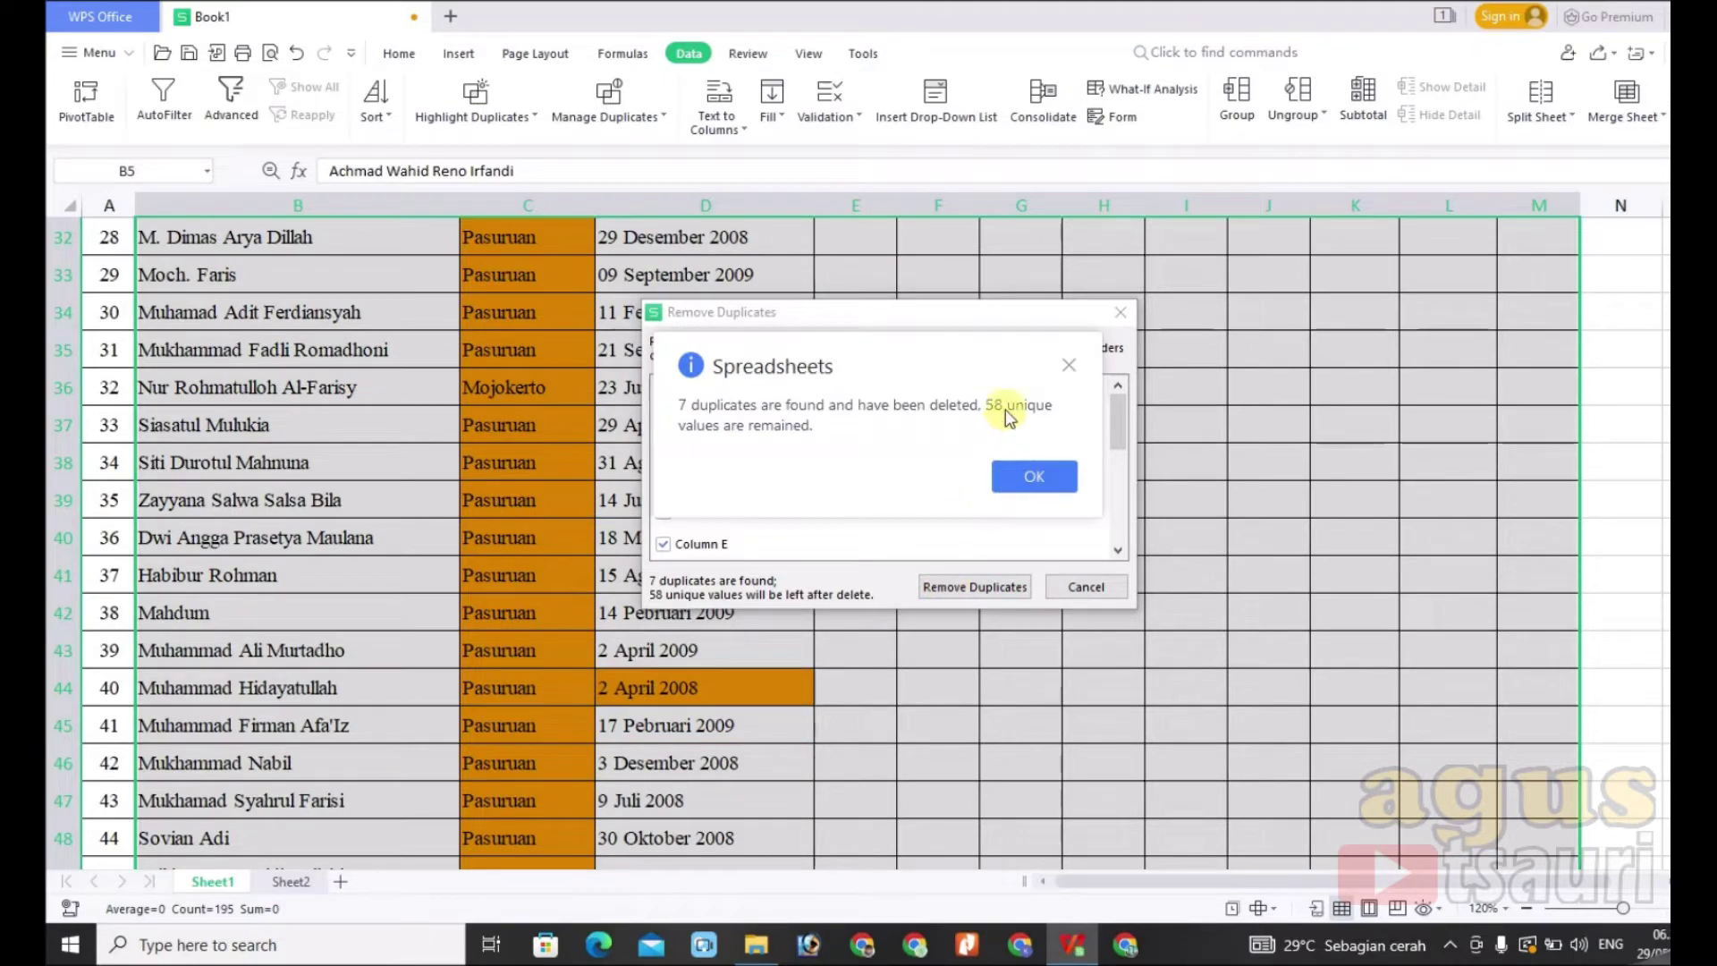
left_click(1033, 475)
scroll(570, 653, "down", 2)
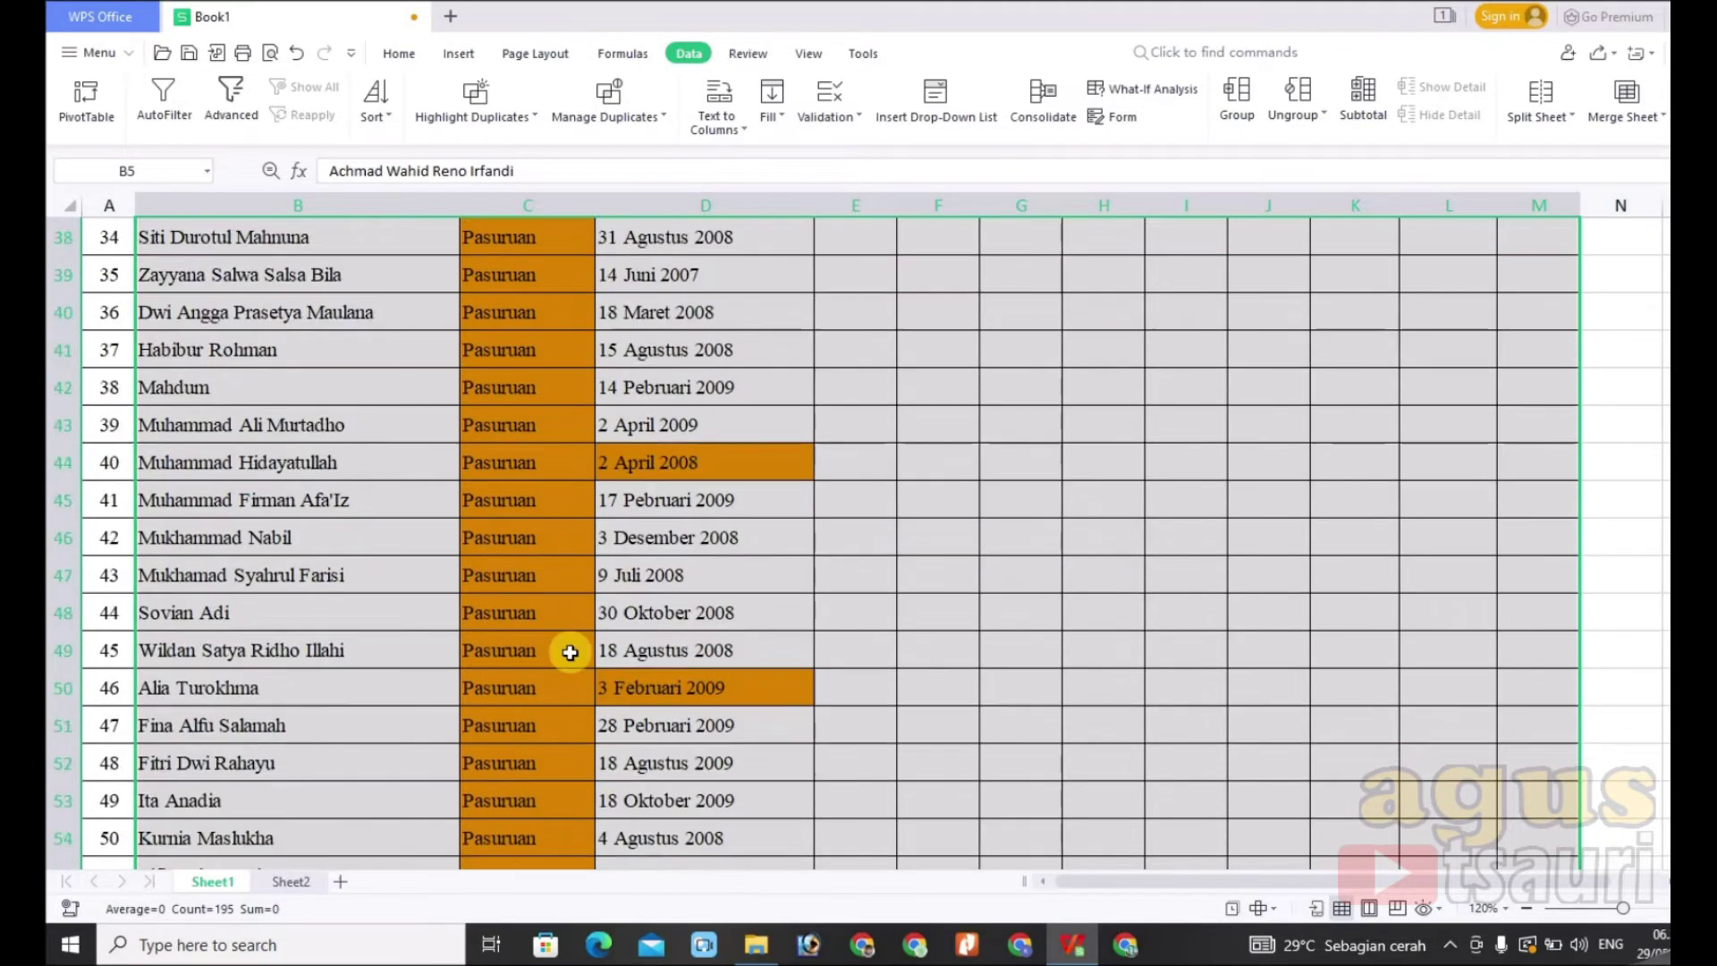
scroll(570, 653, "down", 5)
scroll(569, 652, "down", 2)
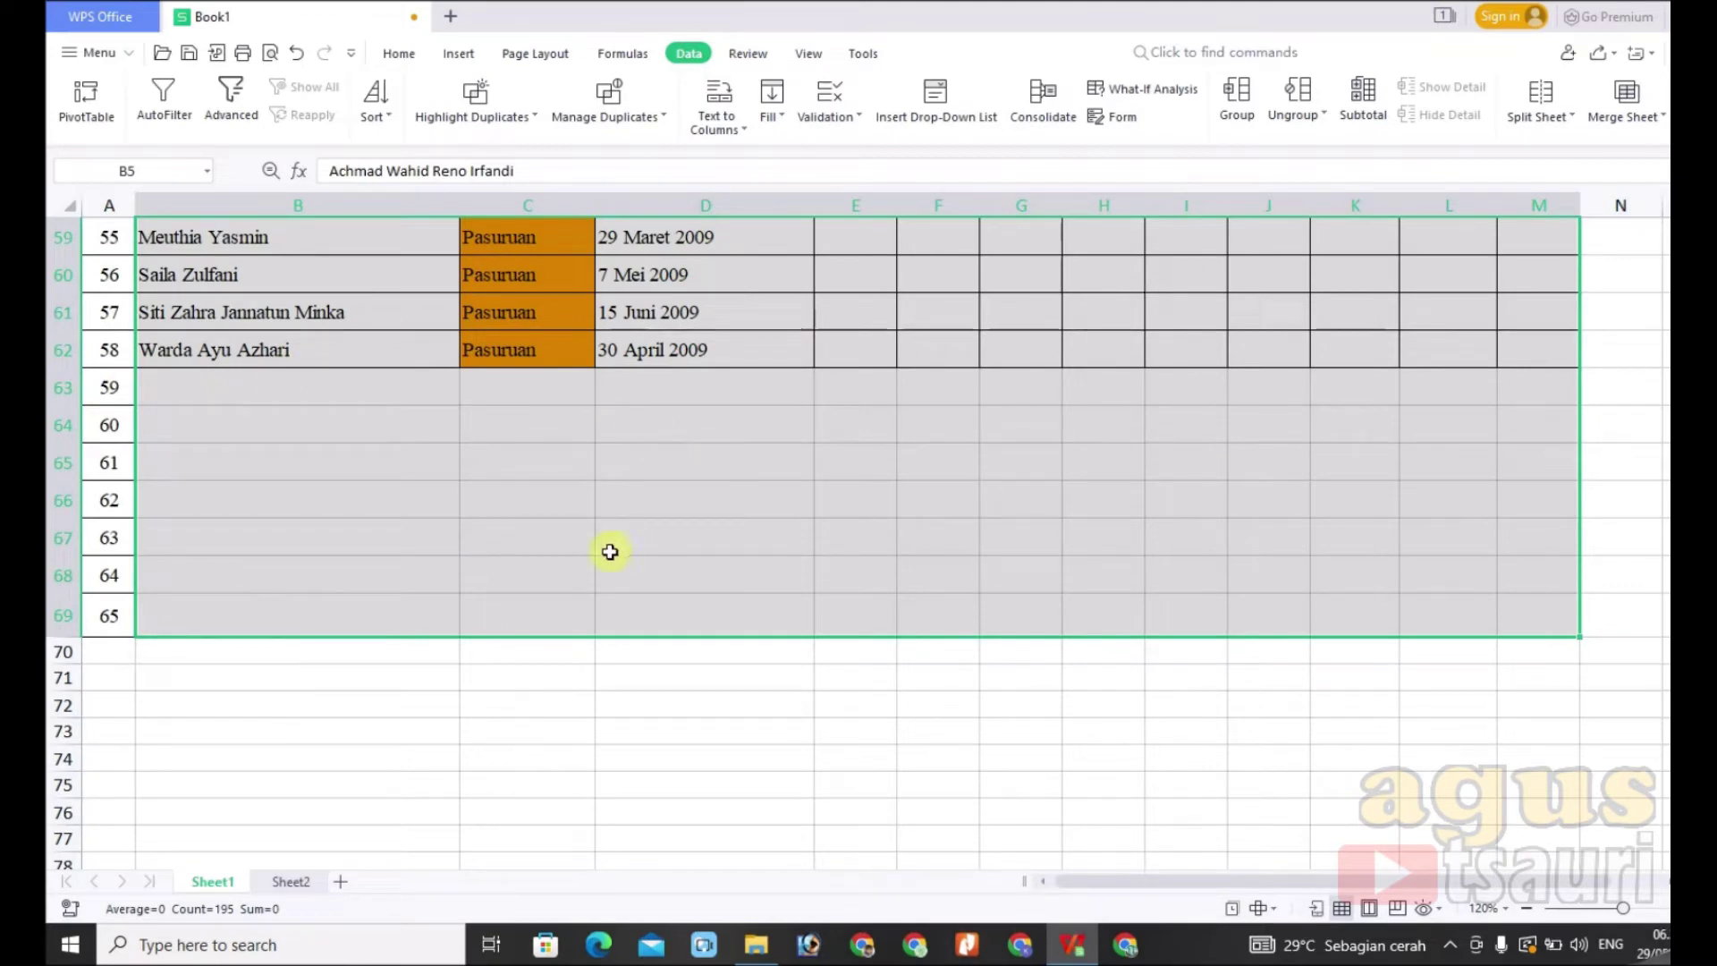
scroll(523, 603, "up", 1)
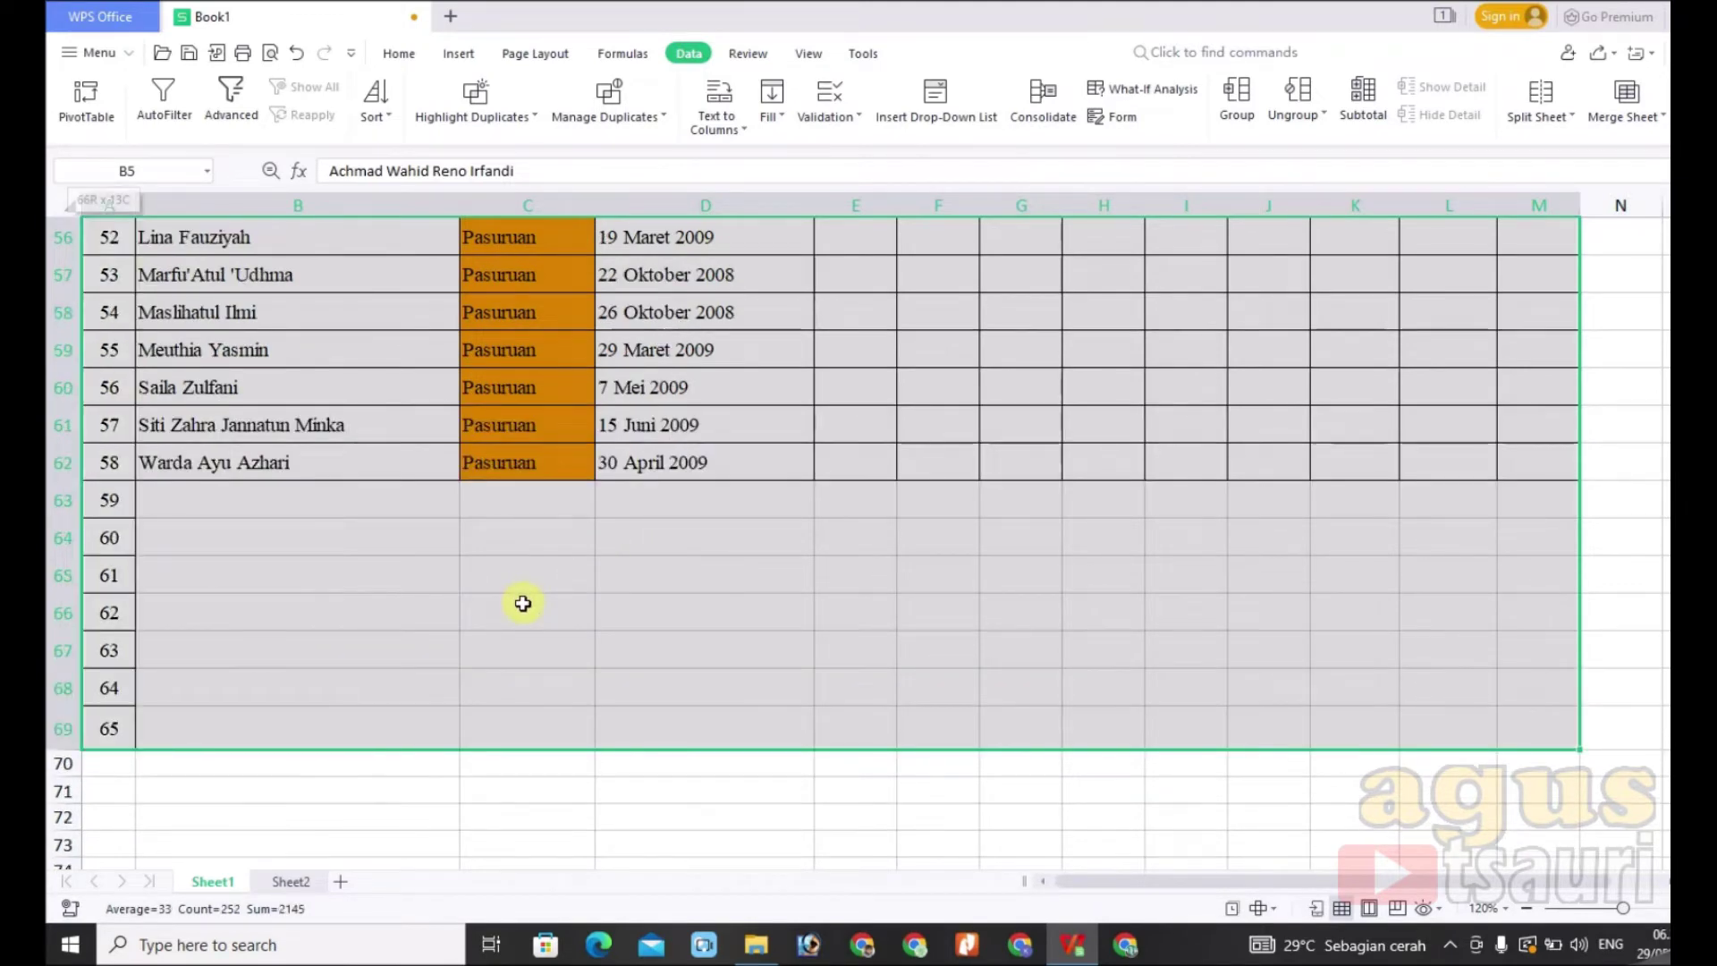
Select the cleaned student table and re-run Highlight Duplicates to shade repeats orange.
key("ctrl+a")
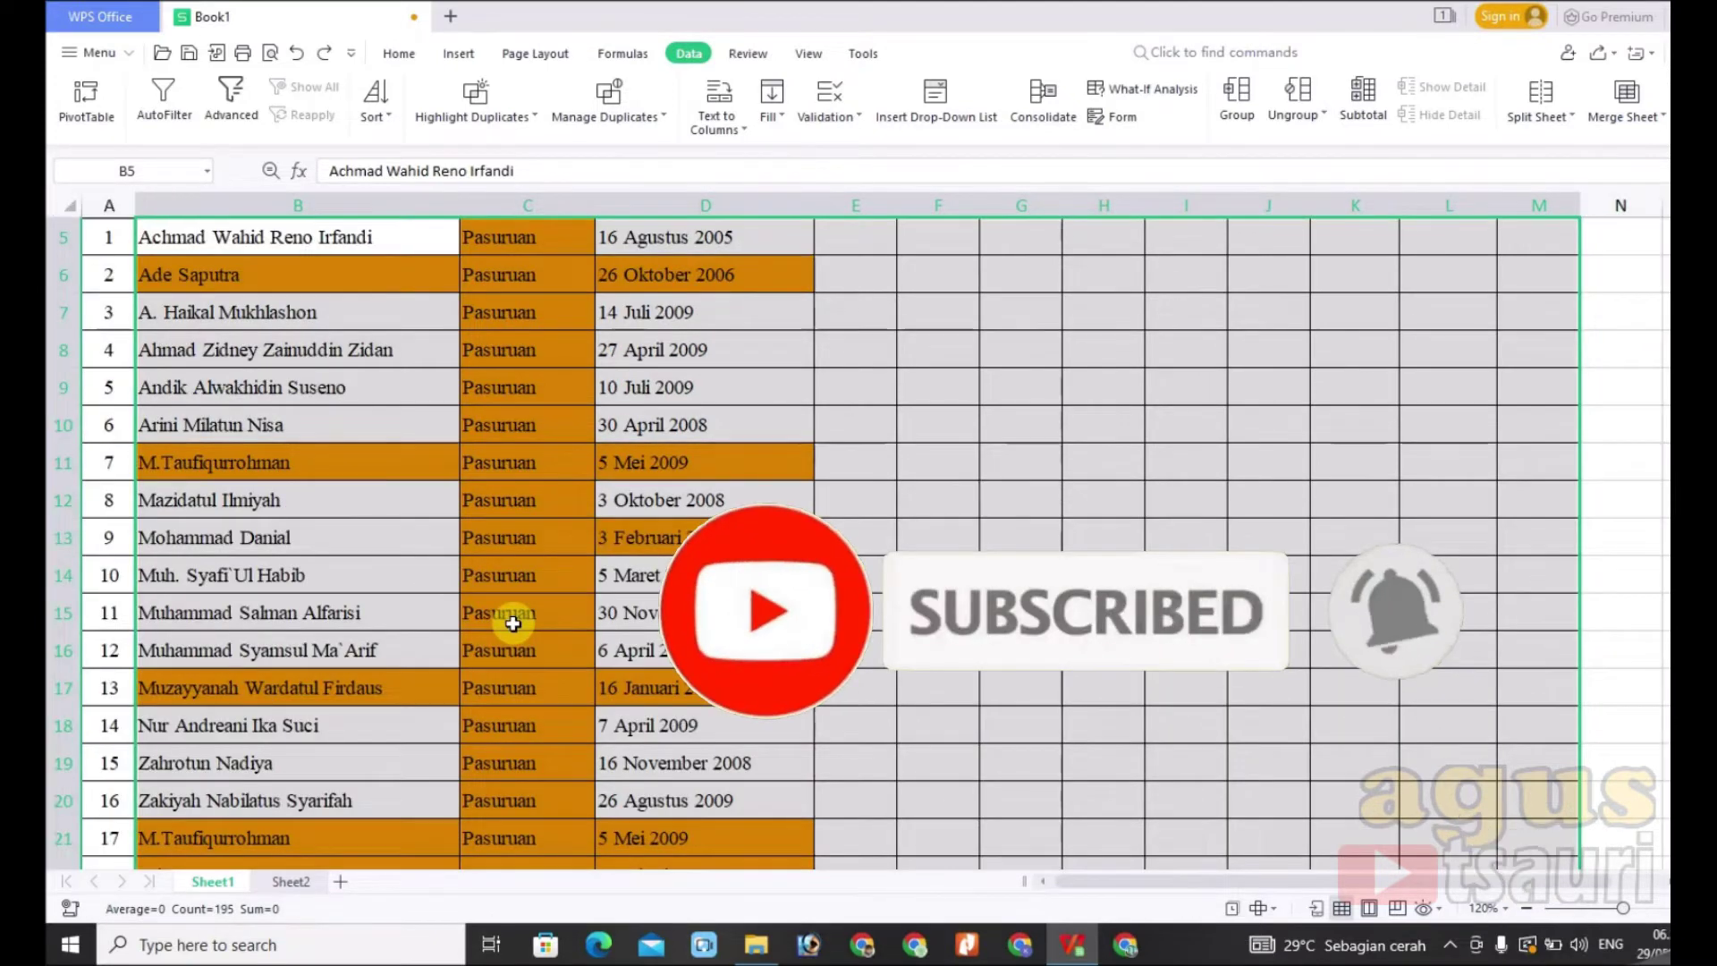
key("ctrl+a")
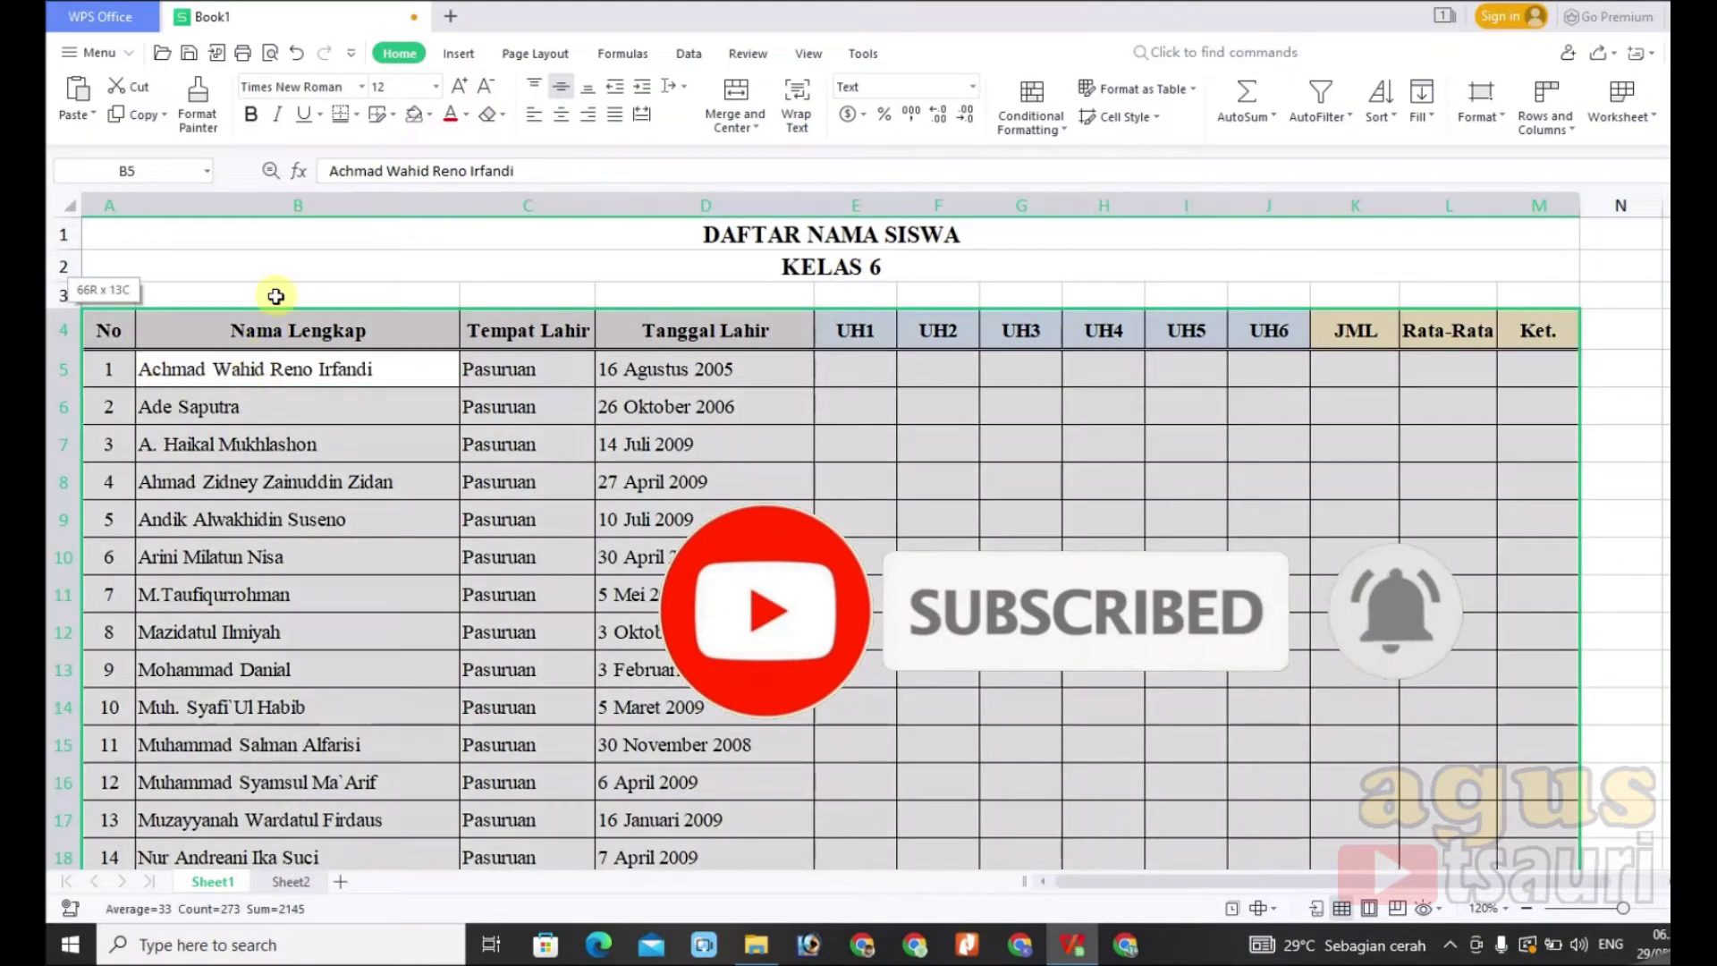
left_click(688, 52)
left_click(474, 103)
left_click(519, 148)
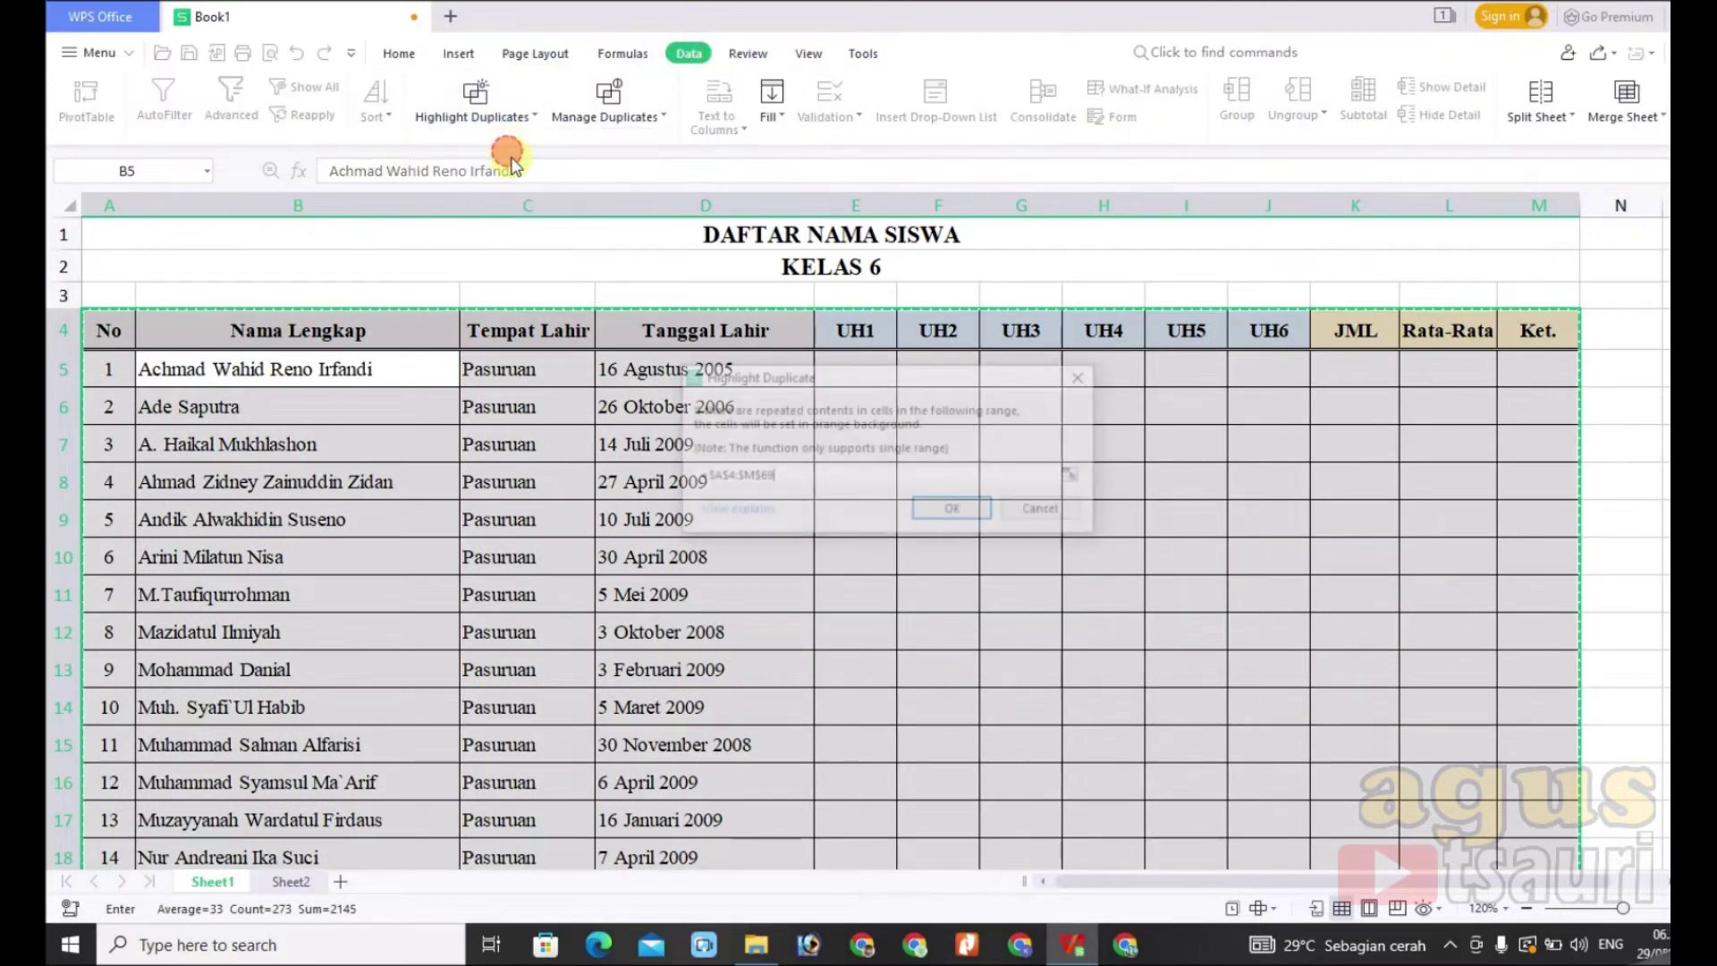
left_click(953, 511)
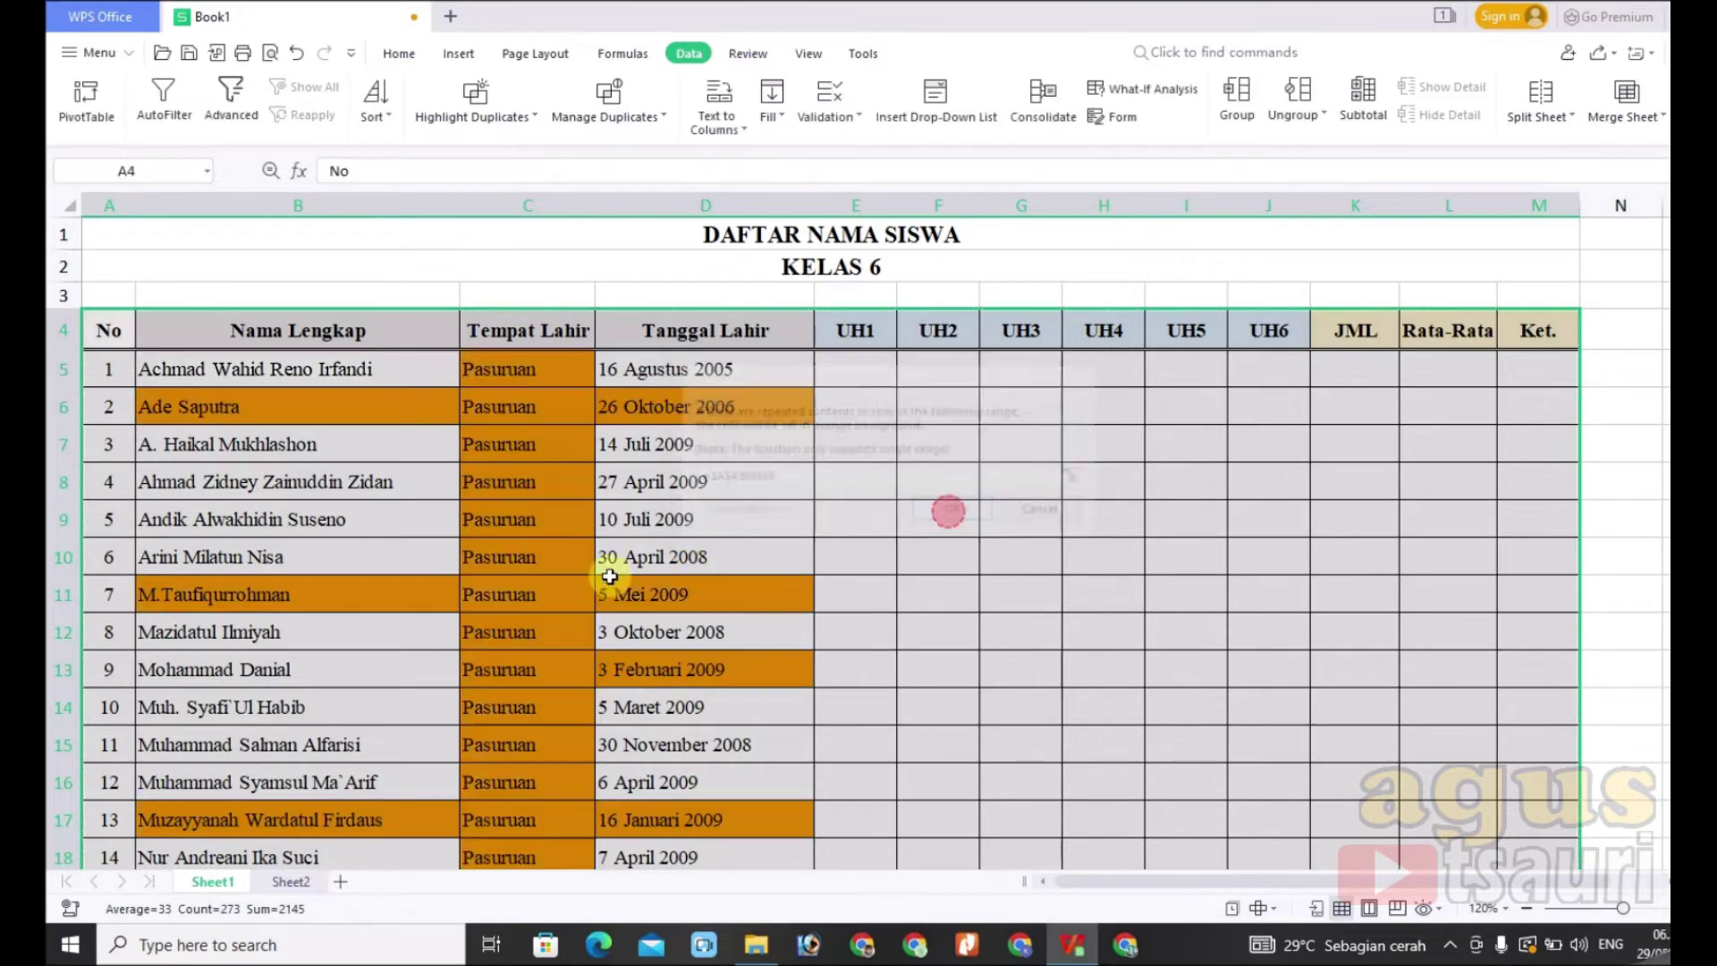
Check the orange-shaded repeats down to rows 65 and 69, then begin removing duplicates.
scroll(484, 441, "down", 2)
scroll(519, 452, "up", 1)
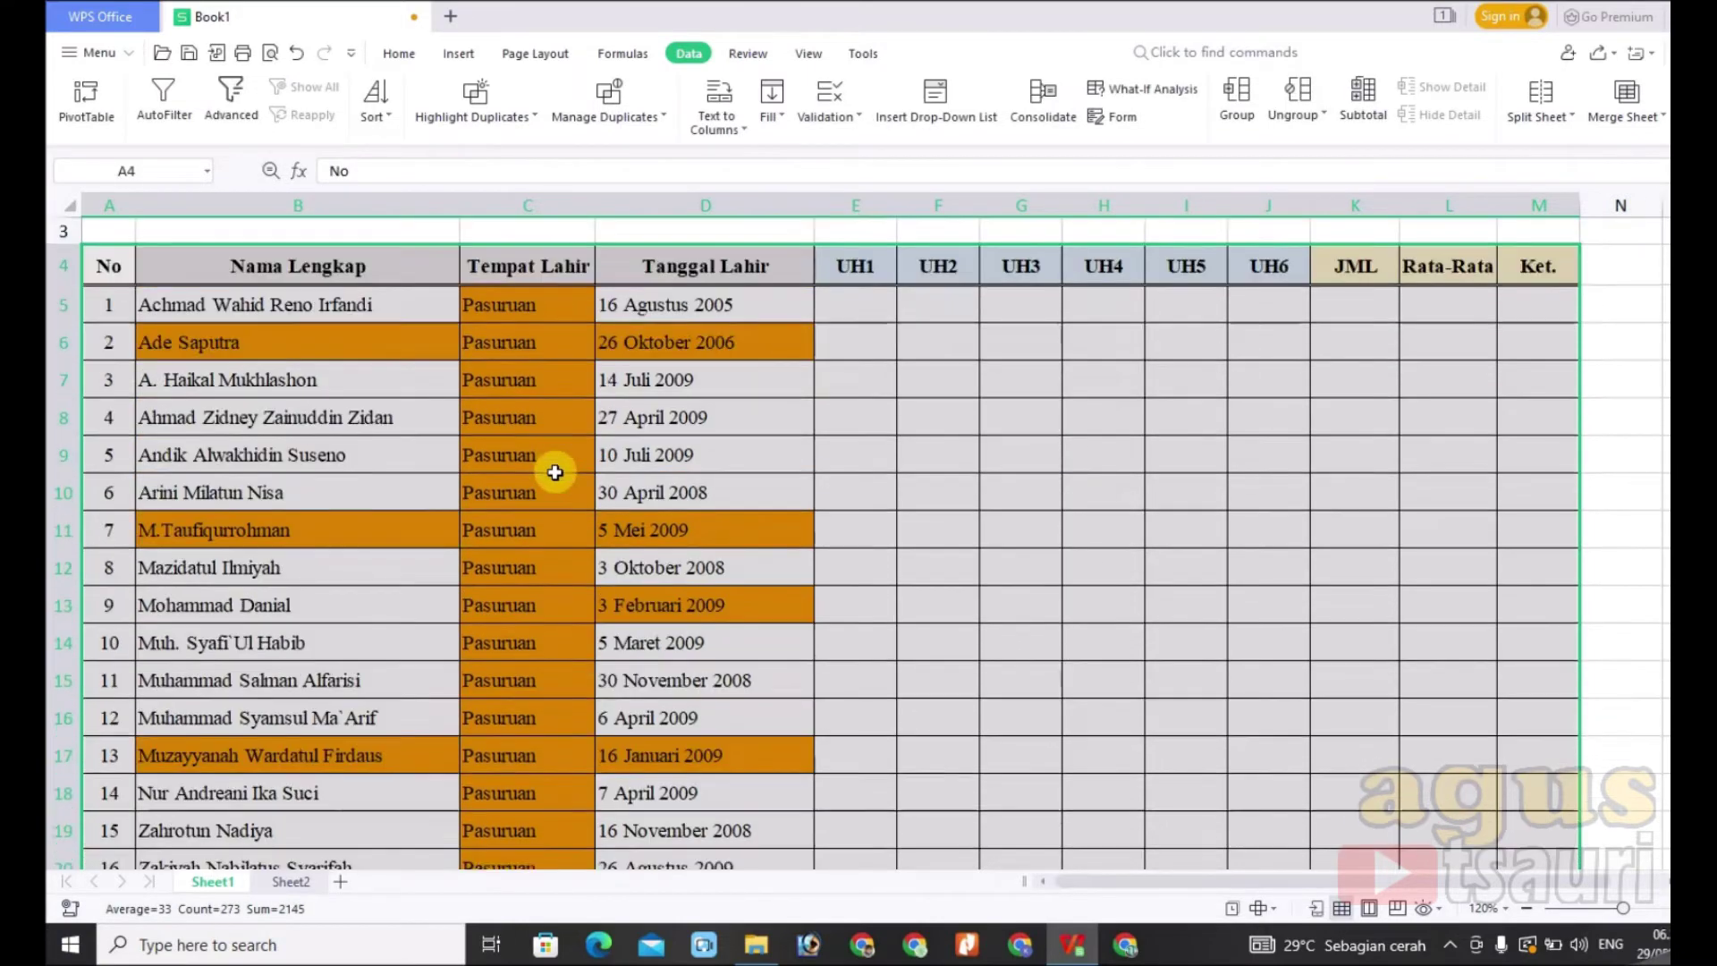
scroll(358, 438, "up", 1)
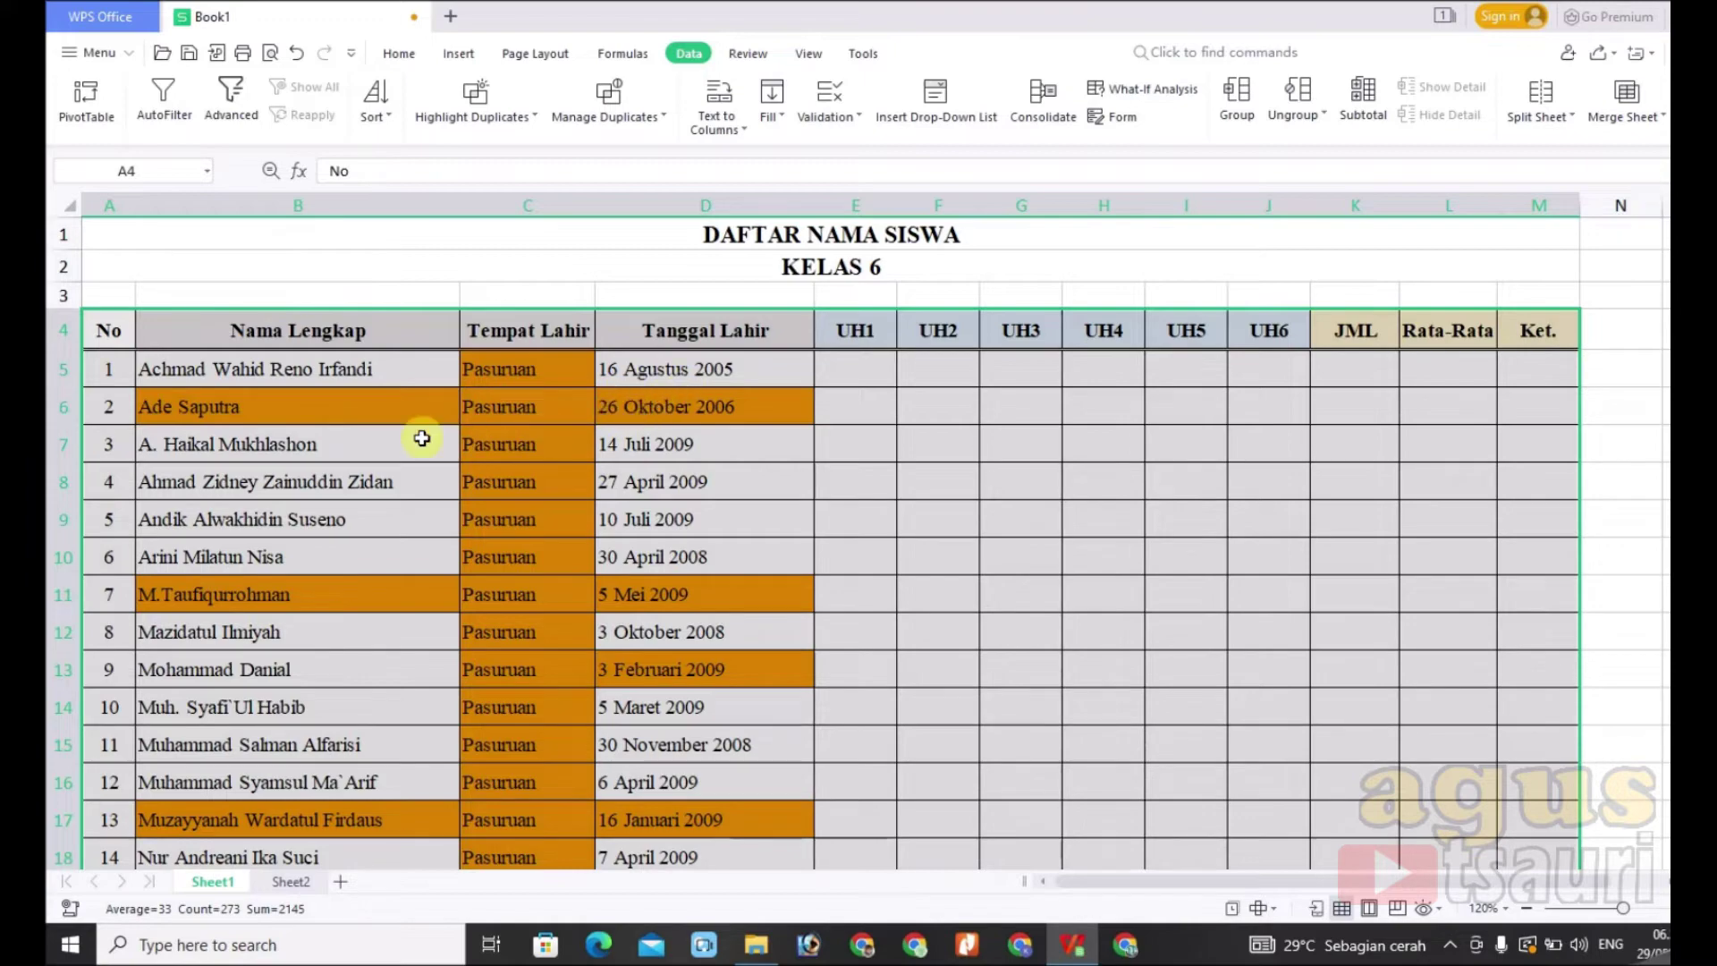
scroll(544, 639, "down", 5)
scroll(547, 642, "down", 3)
scroll(547, 642, "down", 3)
scroll(547, 642, "down", 4)
scroll(547, 641, "down", 4)
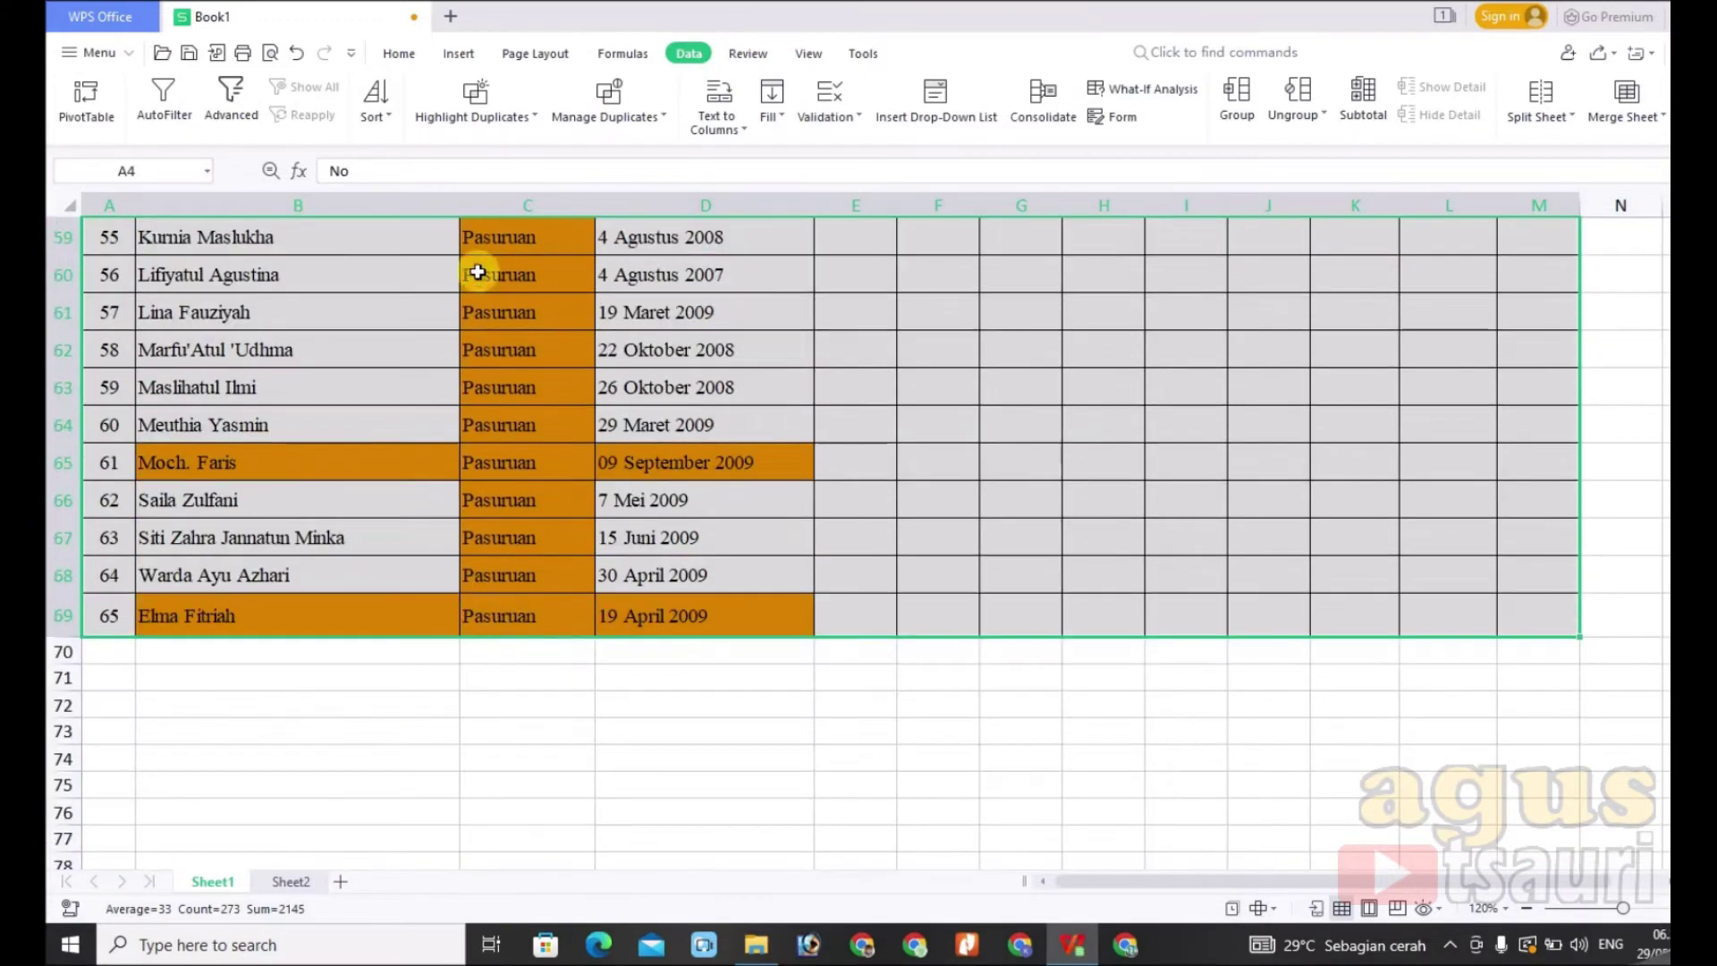
left_click(528, 117)
left_click(498, 285)
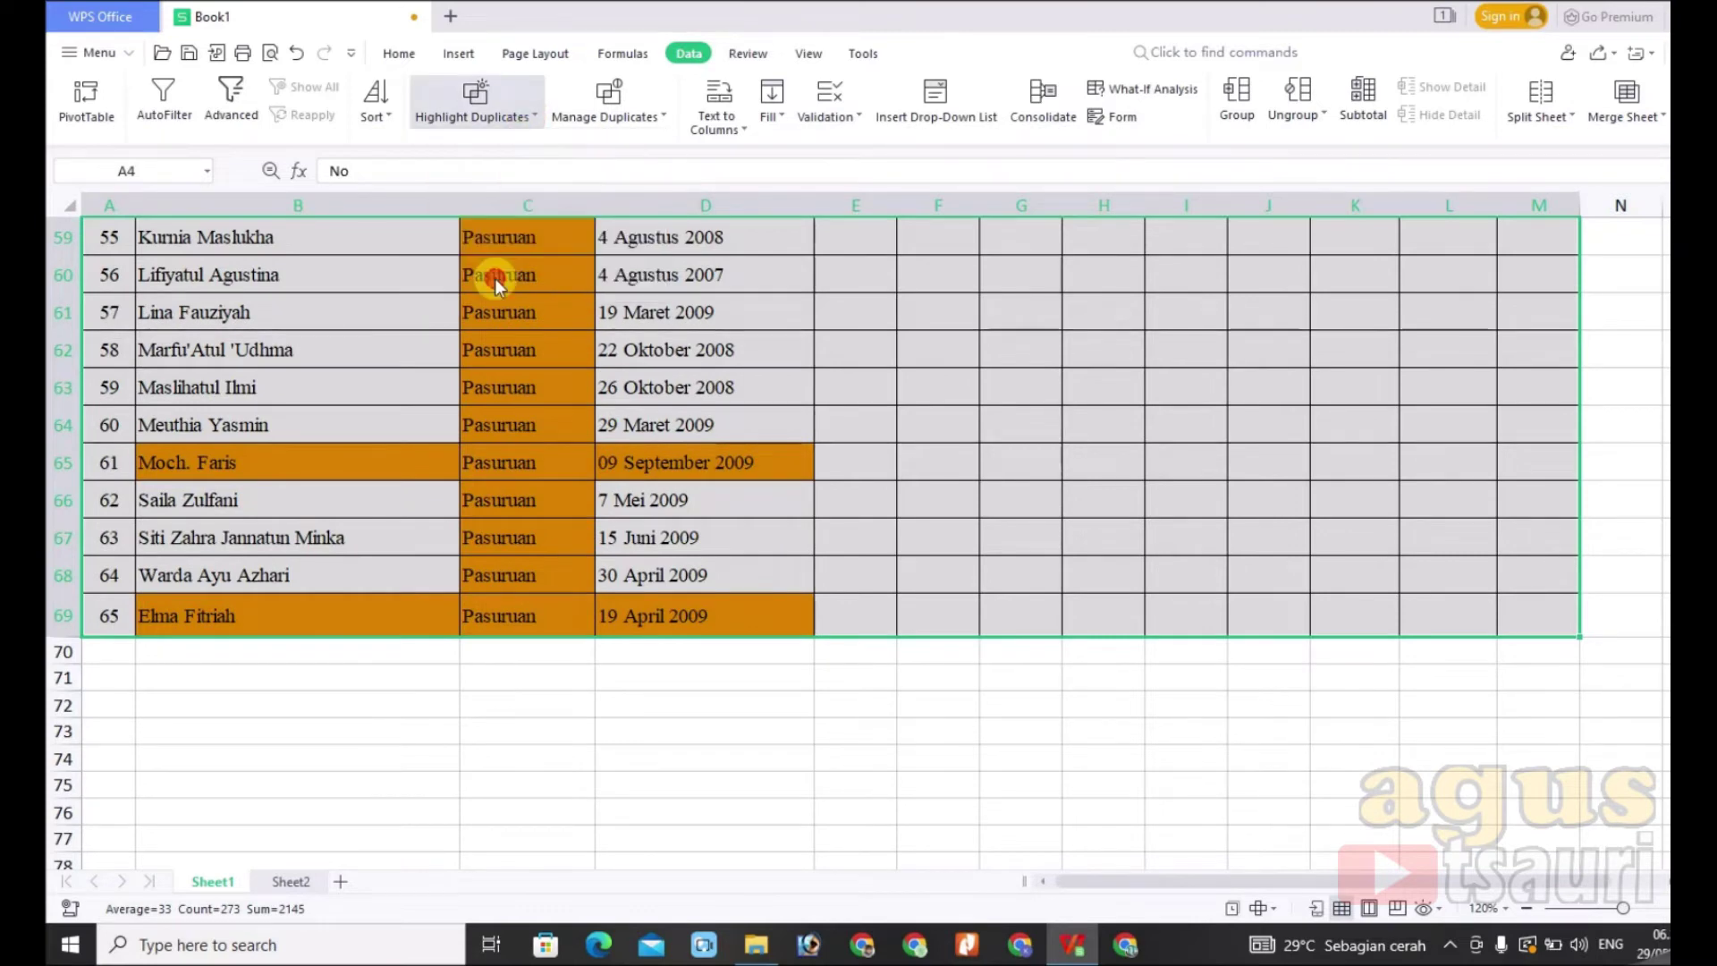
Delete the 7 duplicate rows comparing every column except No, leaving 58 entries.
scroll(715, 487, "down", 5)
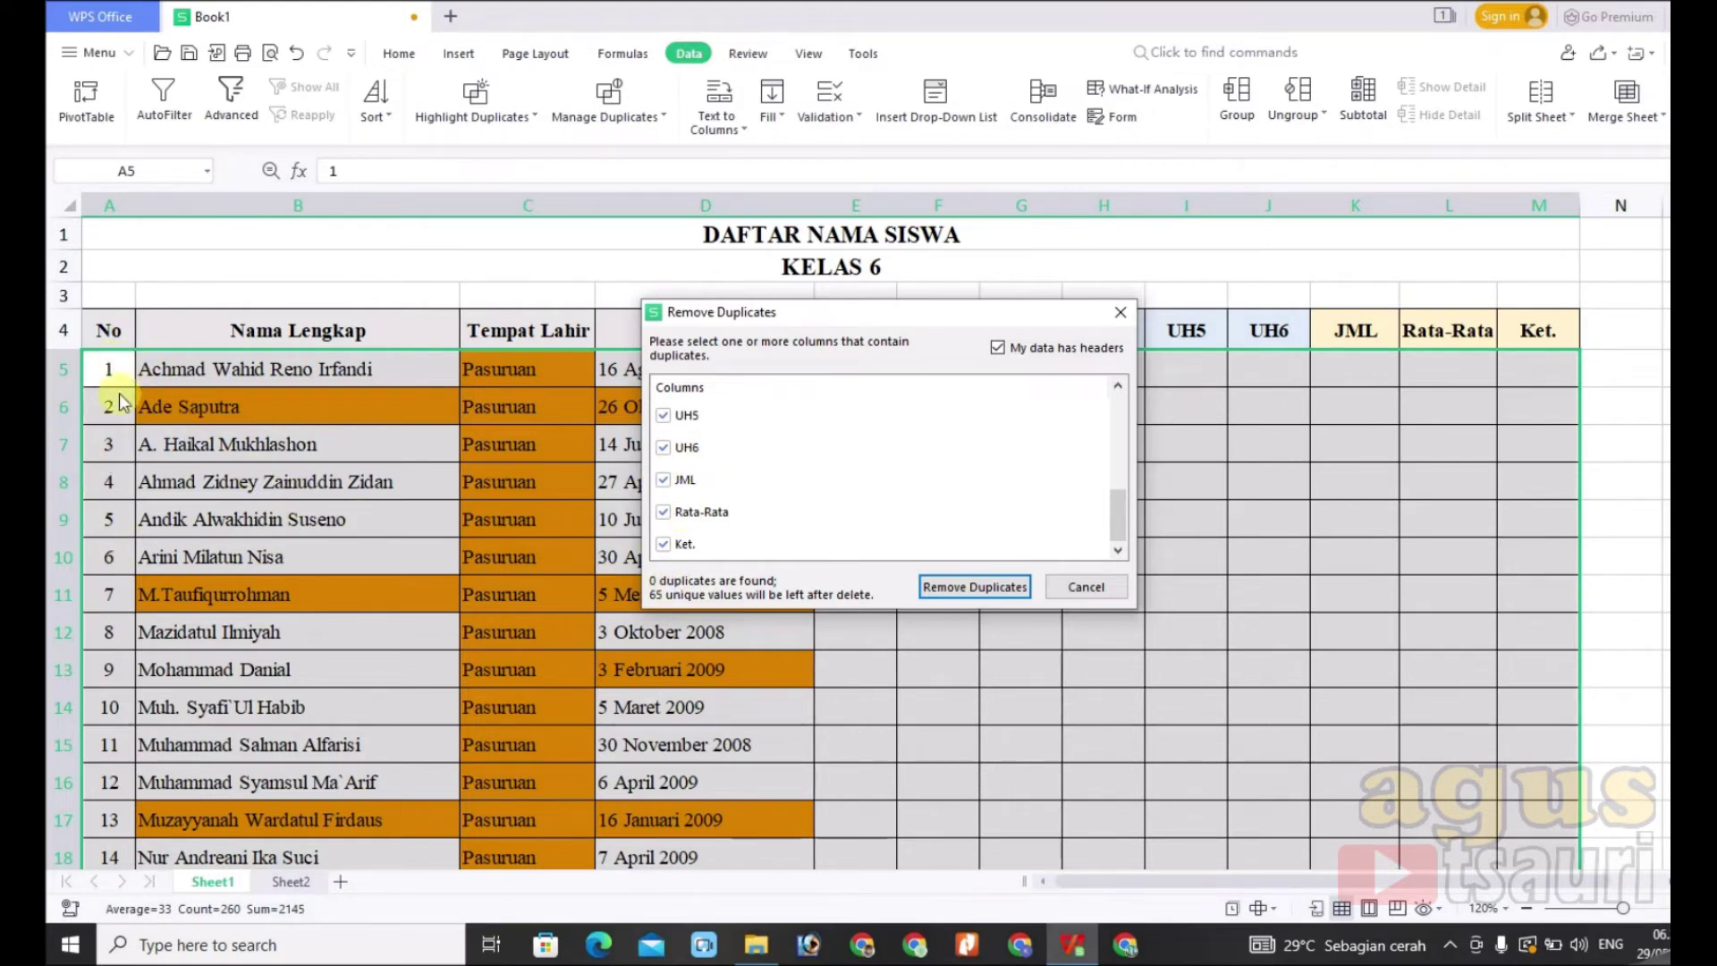
scroll(728, 451, "up", 5)
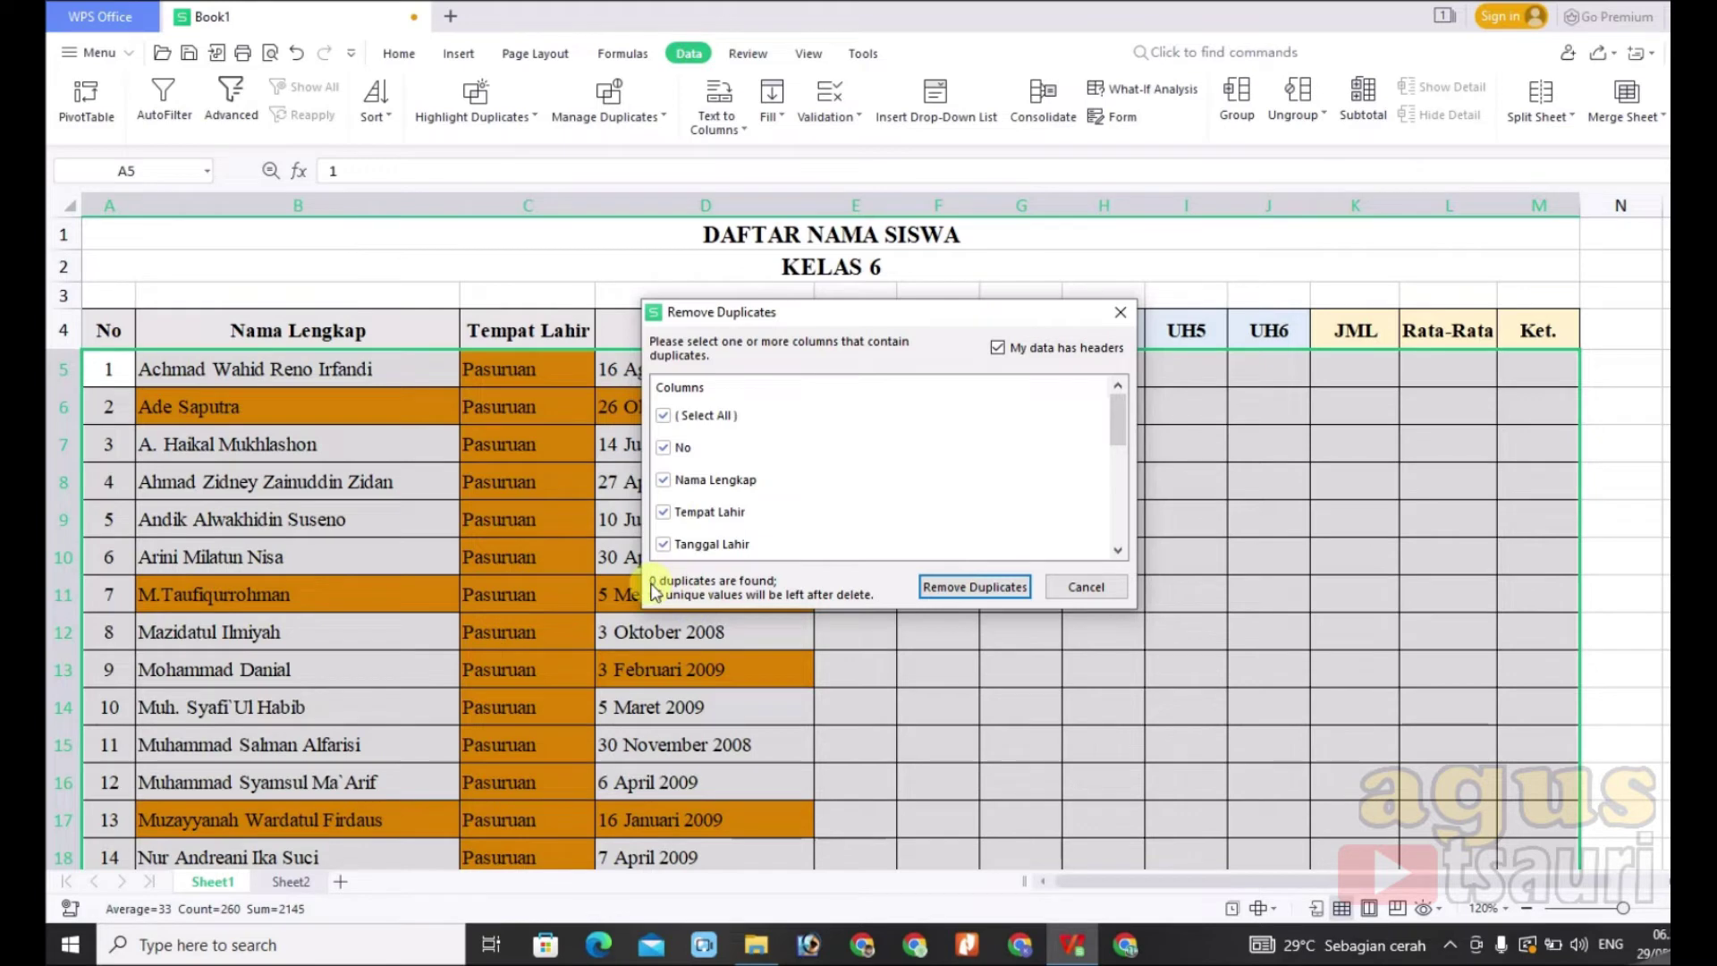
left_click(664, 448)
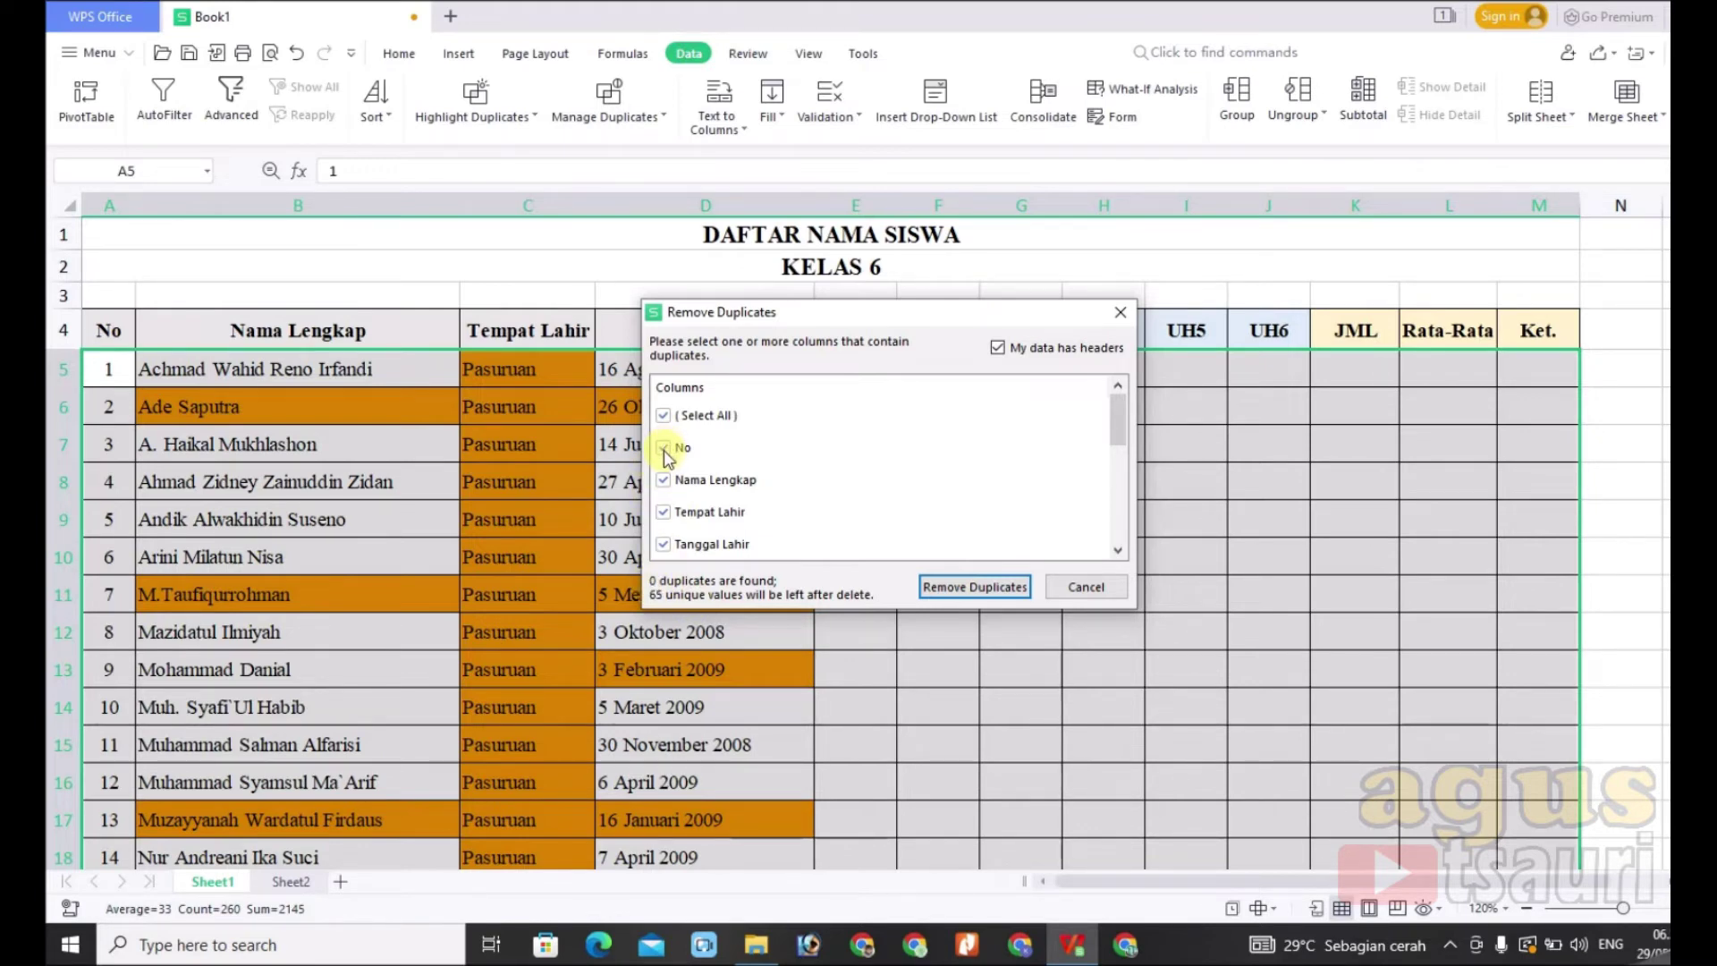
left_click(663, 448)
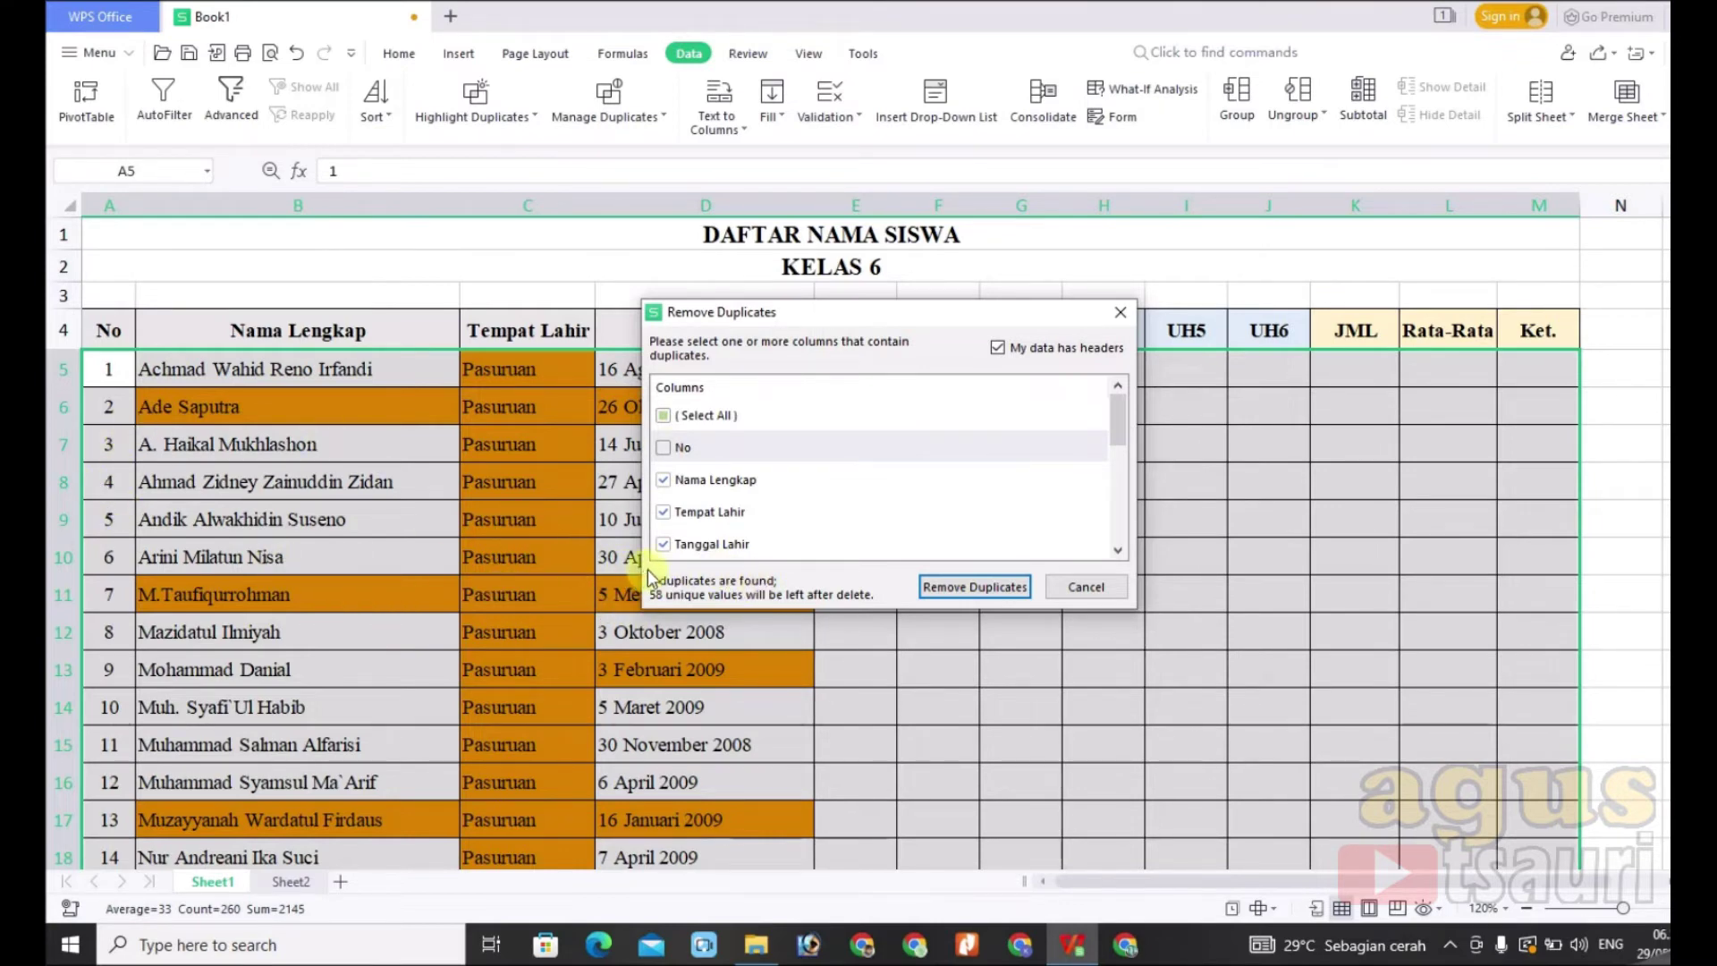
left_click(959, 590)
left_click(1037, 476)
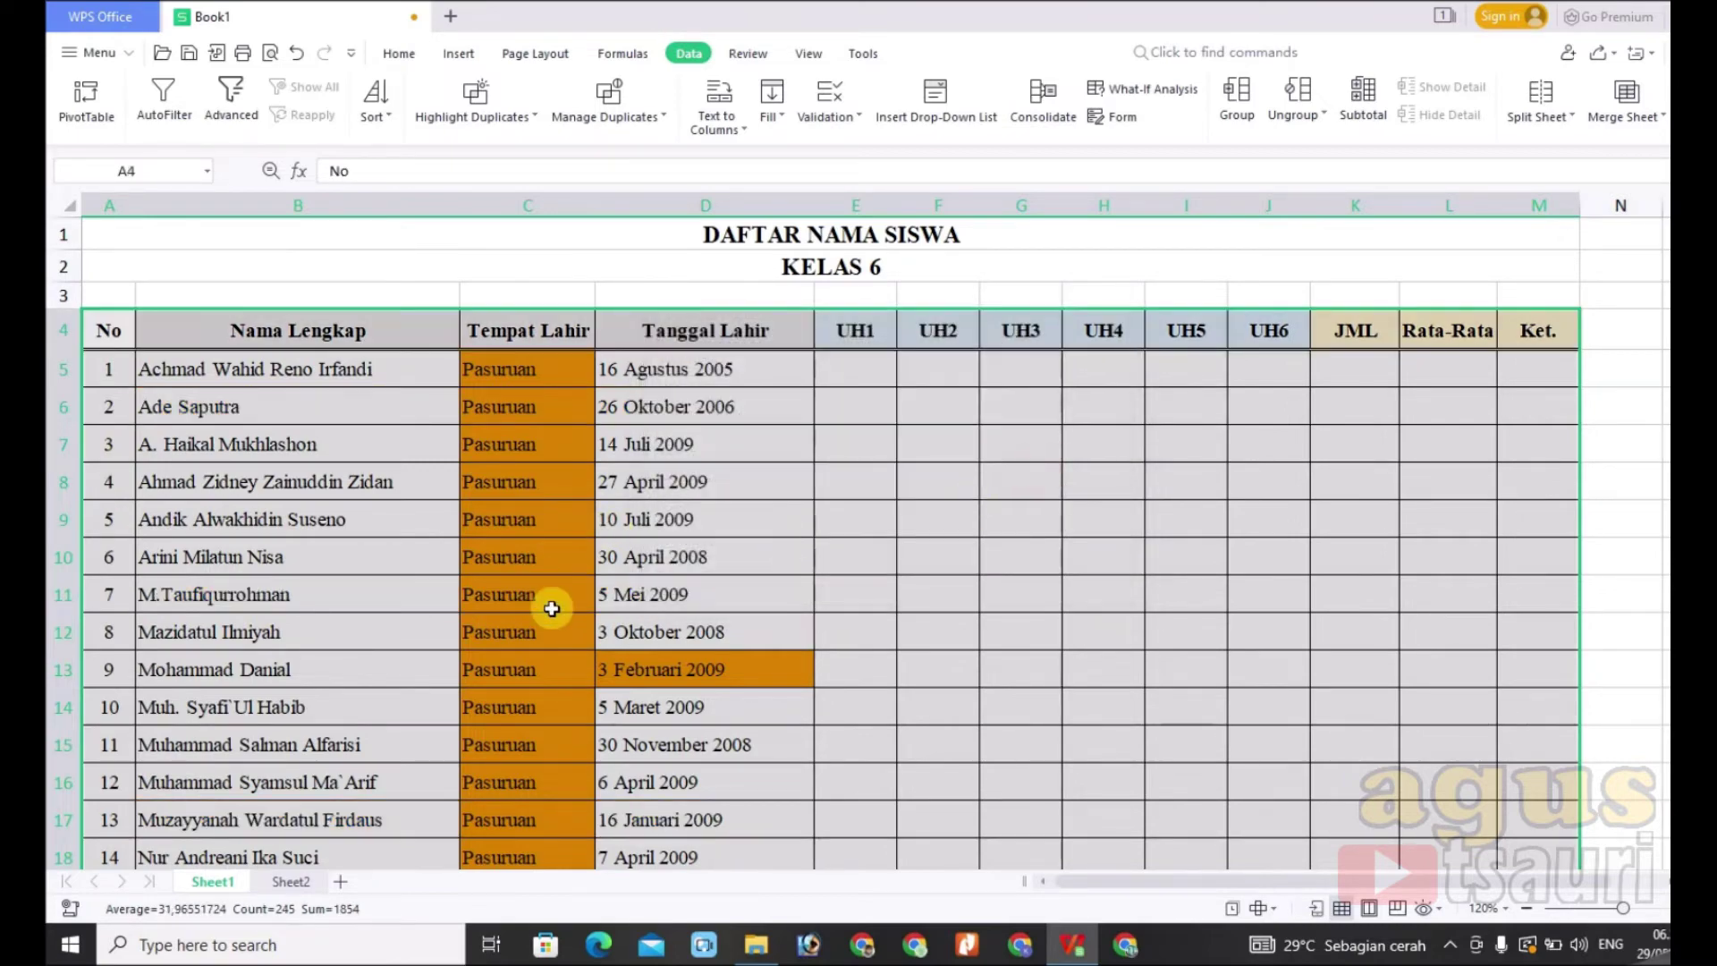
Scroll through the deduplicated list, then undo the duplicate removal with Ctrl+Z.
scroll(337, 713, "down", 3)
scroll(330, 718, "down", 4)
scroll(330, 718, "down", 4)
scroll(326, 697, "down", 1)
scroll(153, 760, "down", 4)
scroll(141, 751, "down", 2)
scroll(116, 644, "up", 2)
scroll(104, 700, "up", 1)
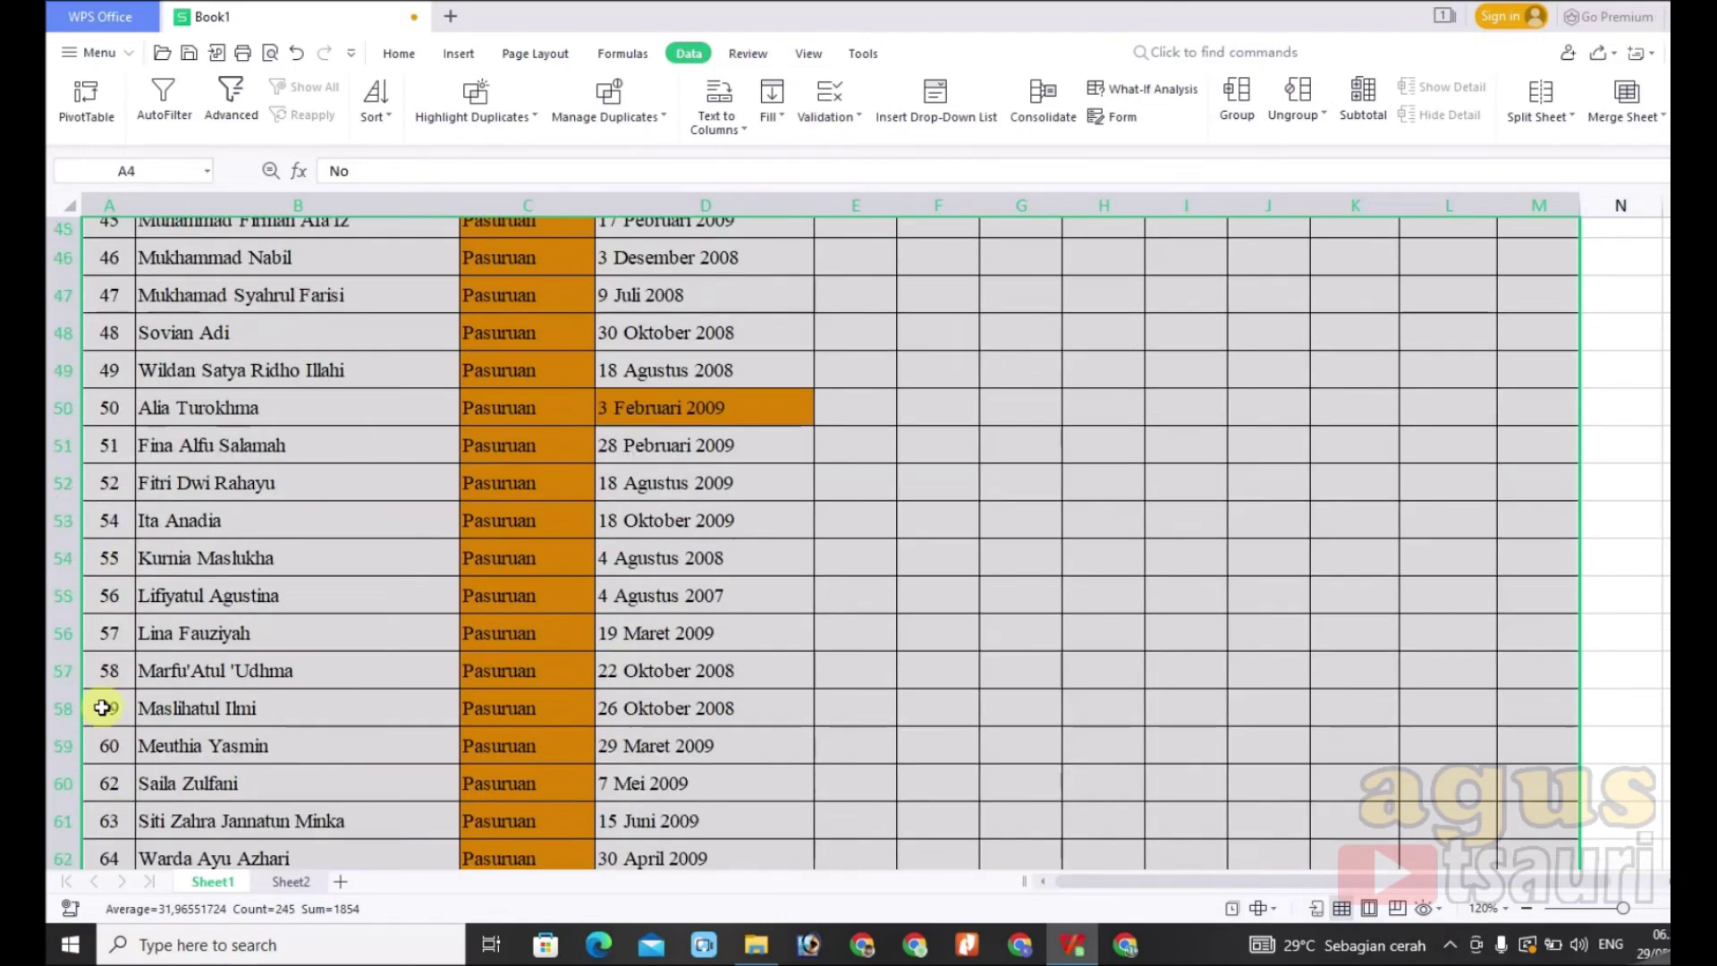
scroll(104, 703, "up", 3)
scroll(104, 701, "up", 2)
scroll(104, 700, "up", 4)
scroll(104, 700, "up", 1)
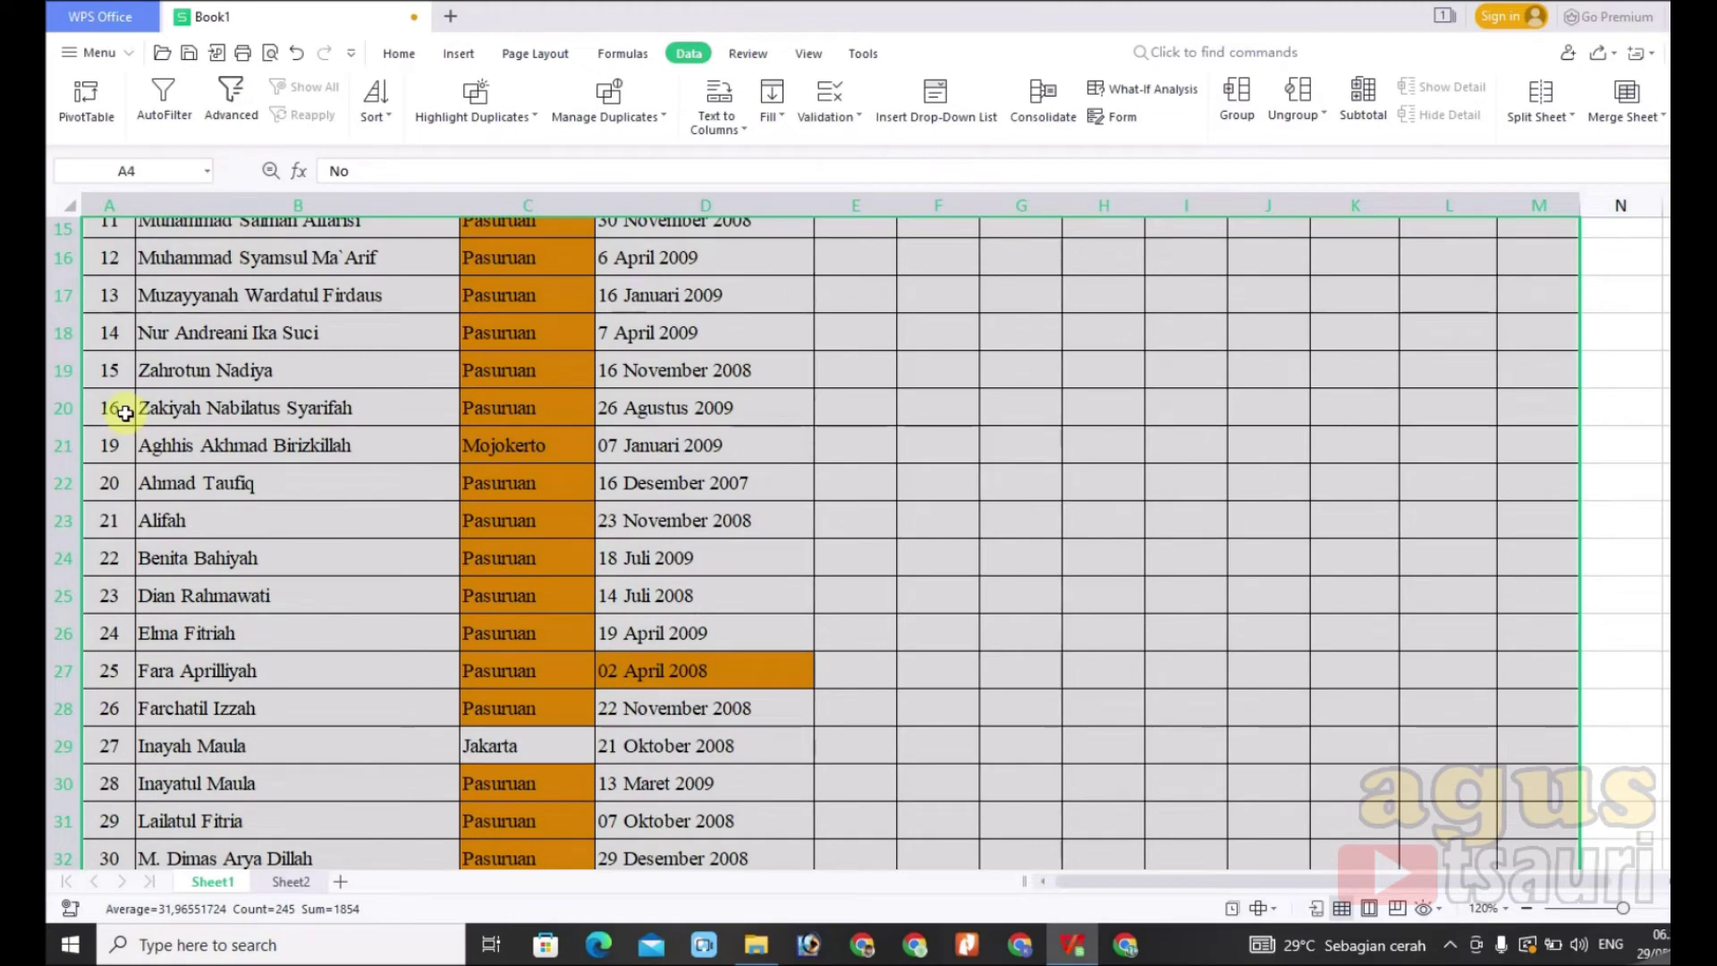
scroll(322, 537, "up", 3)
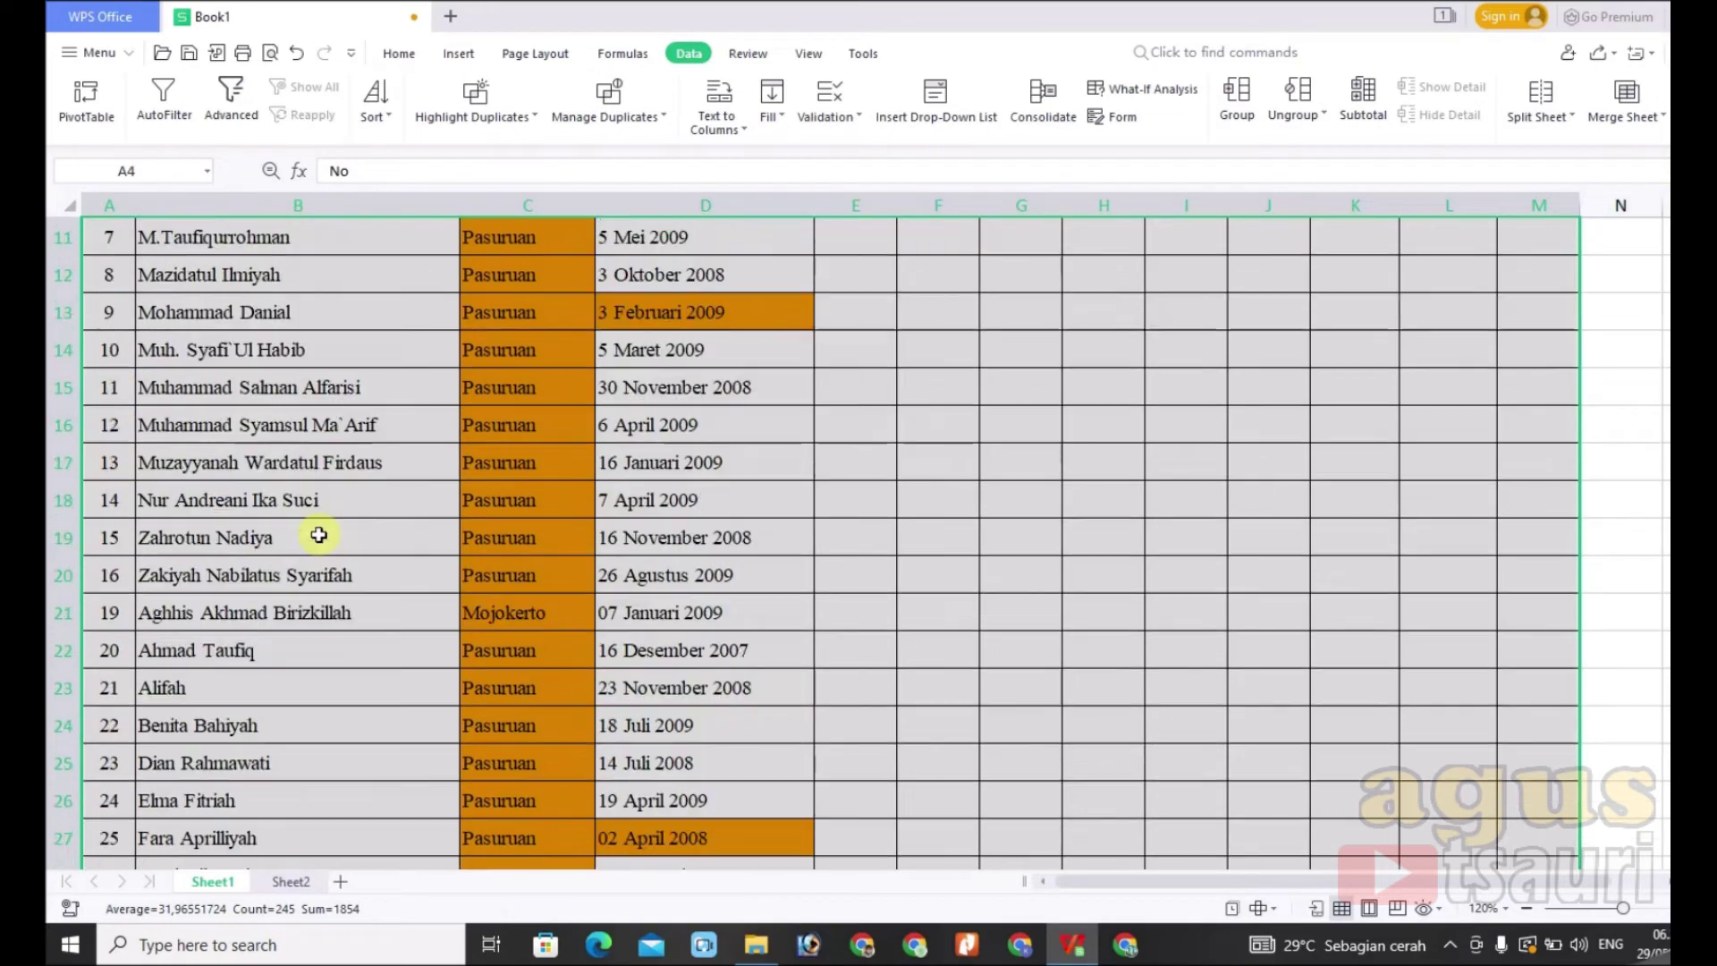
scroll(322, 537, "up", 1)
key("ctrl+z")
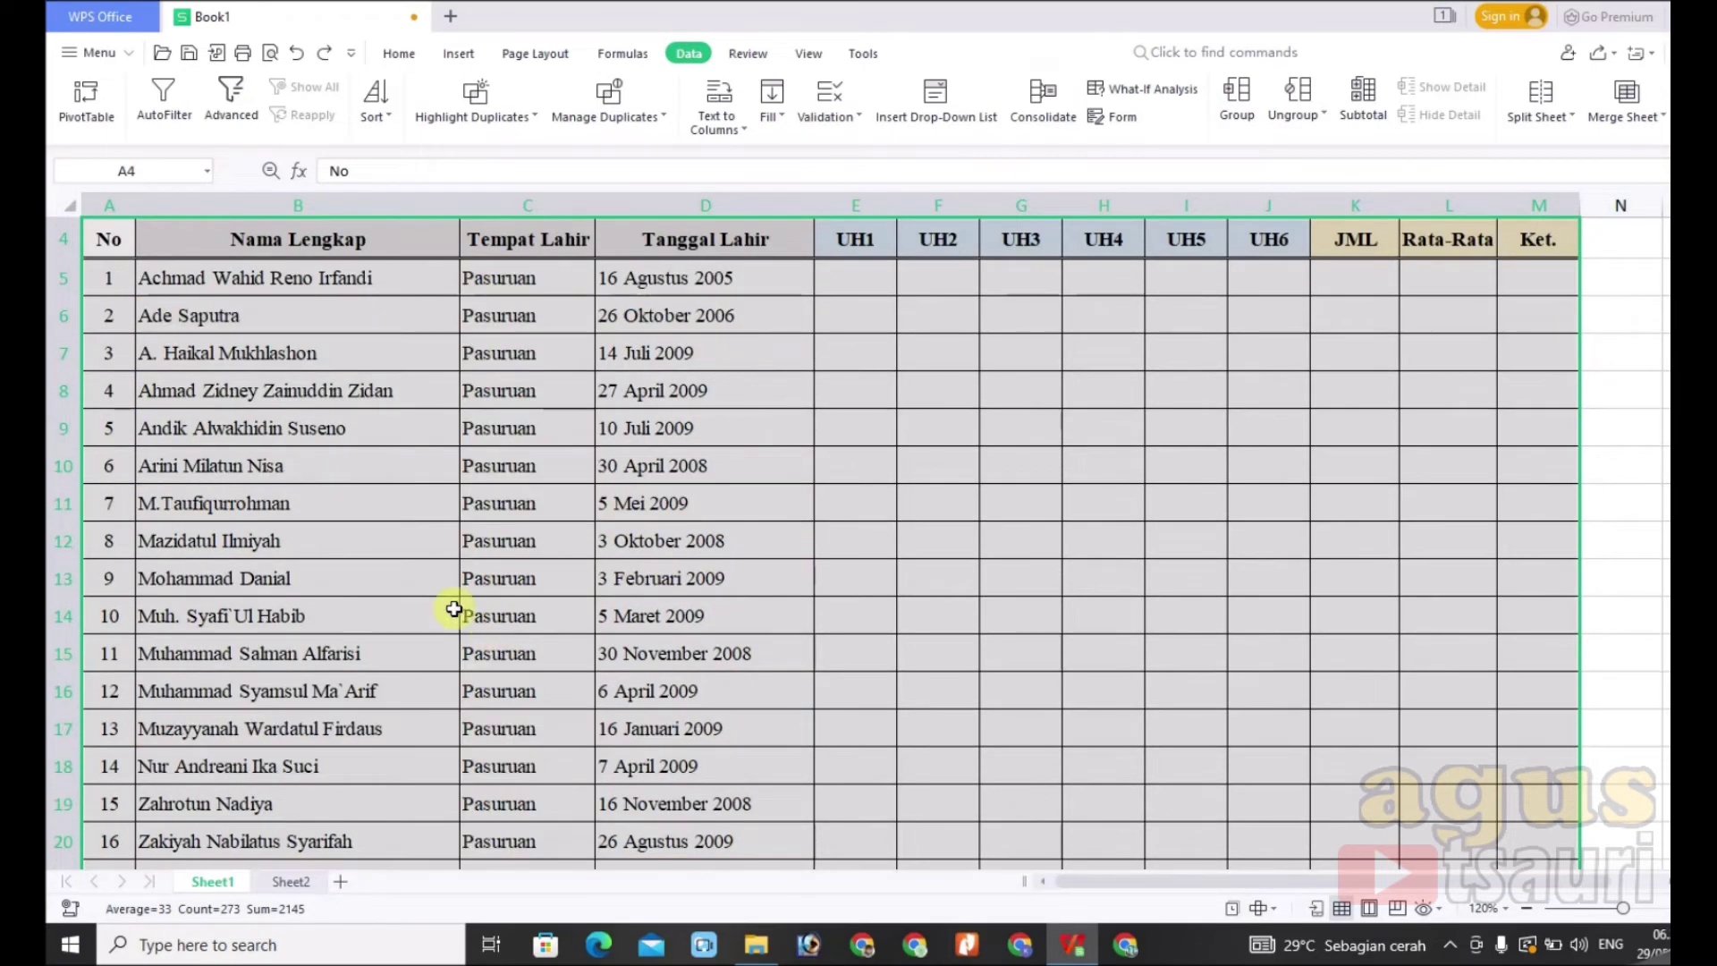
Highlight duplicates only in range $B$4:$M$69, shading repeated names, birthplaces and dates orange.
scroll(402, 564, "up", 1)
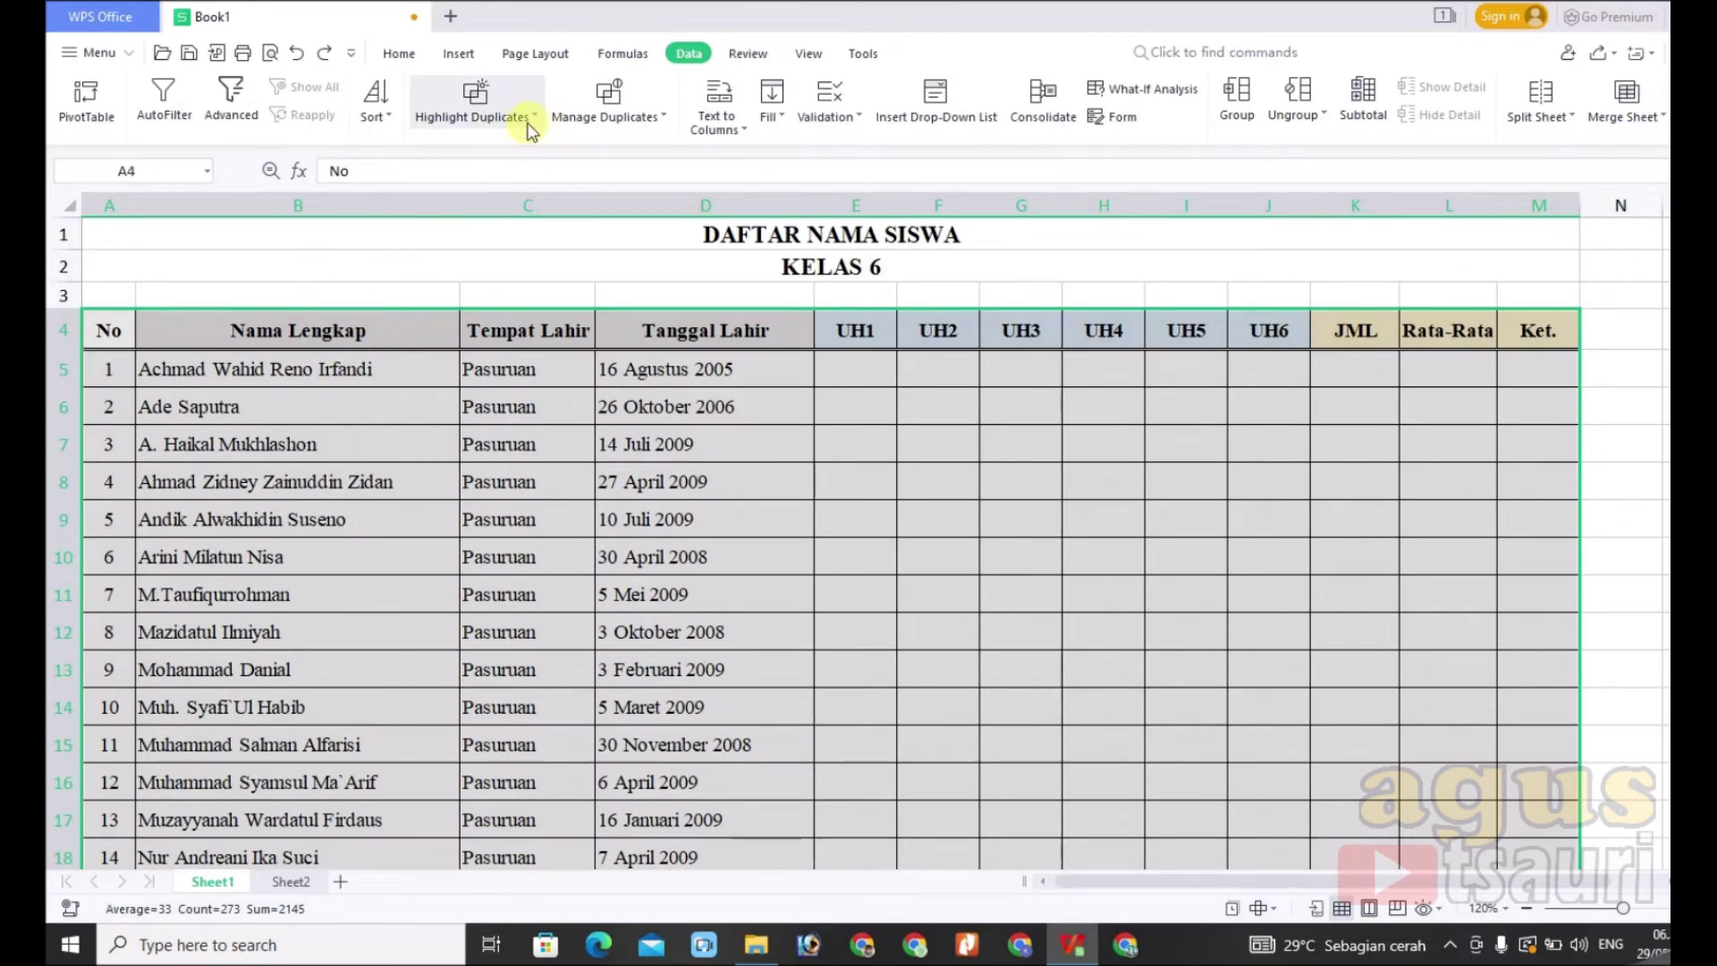
left_click(477, 103)
left_click(497, 150)
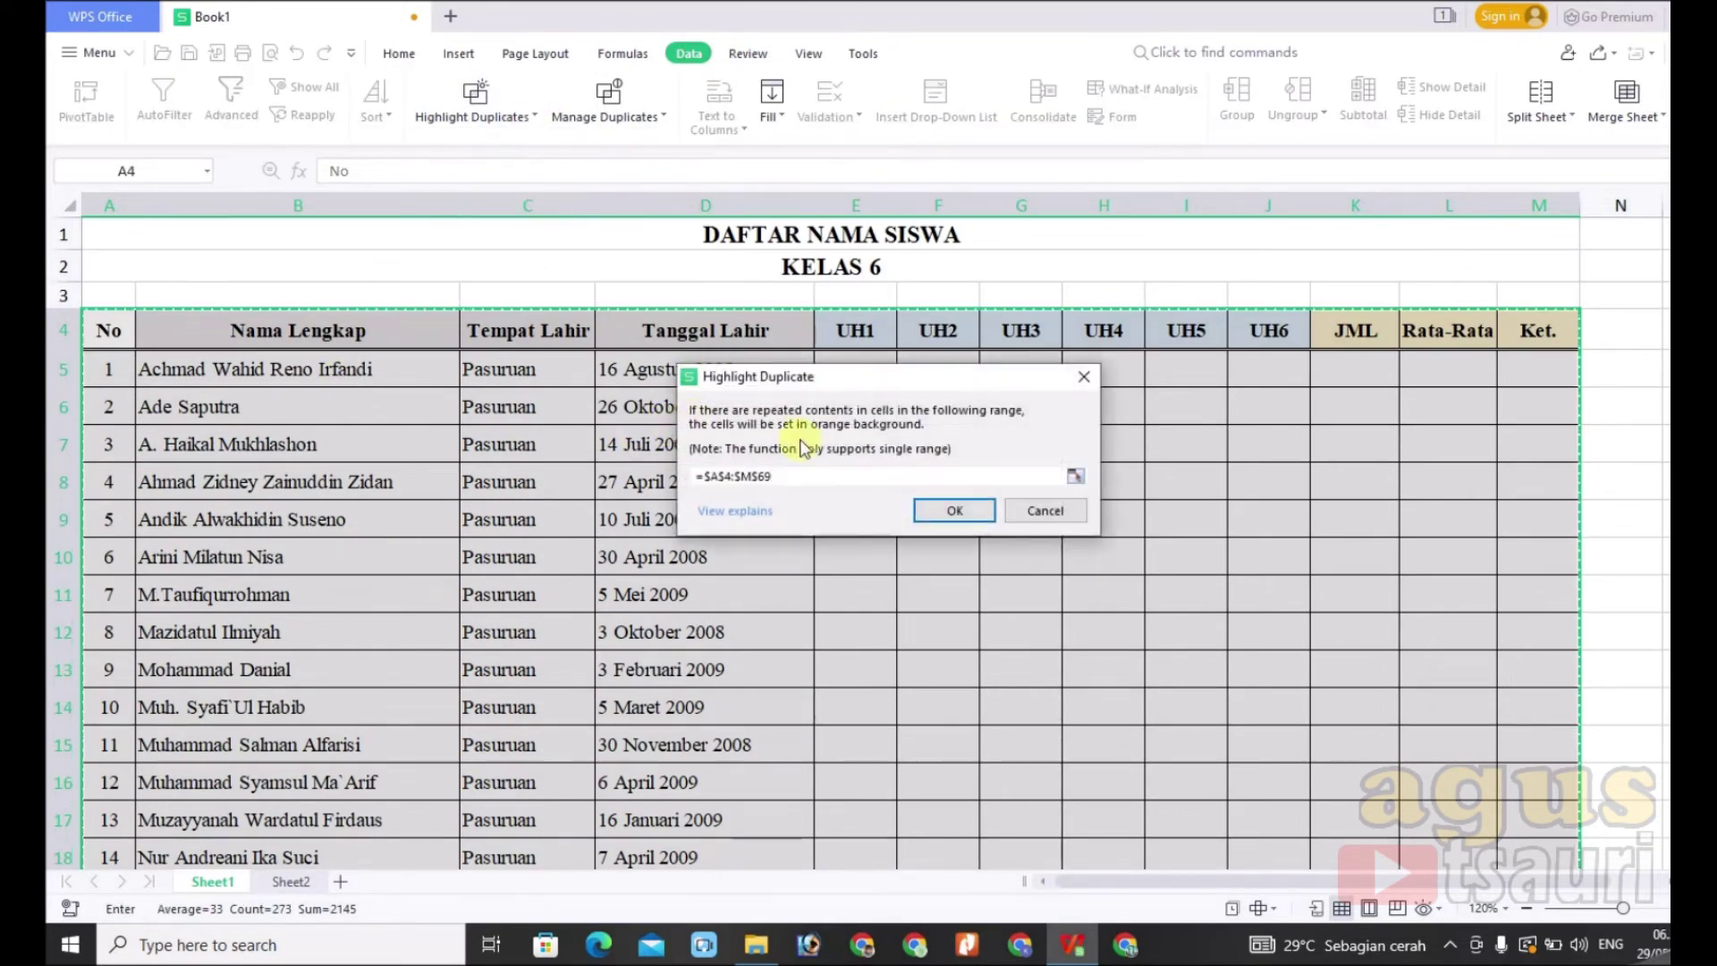
double_click(712, 479)
type("$B$4:$M$69")
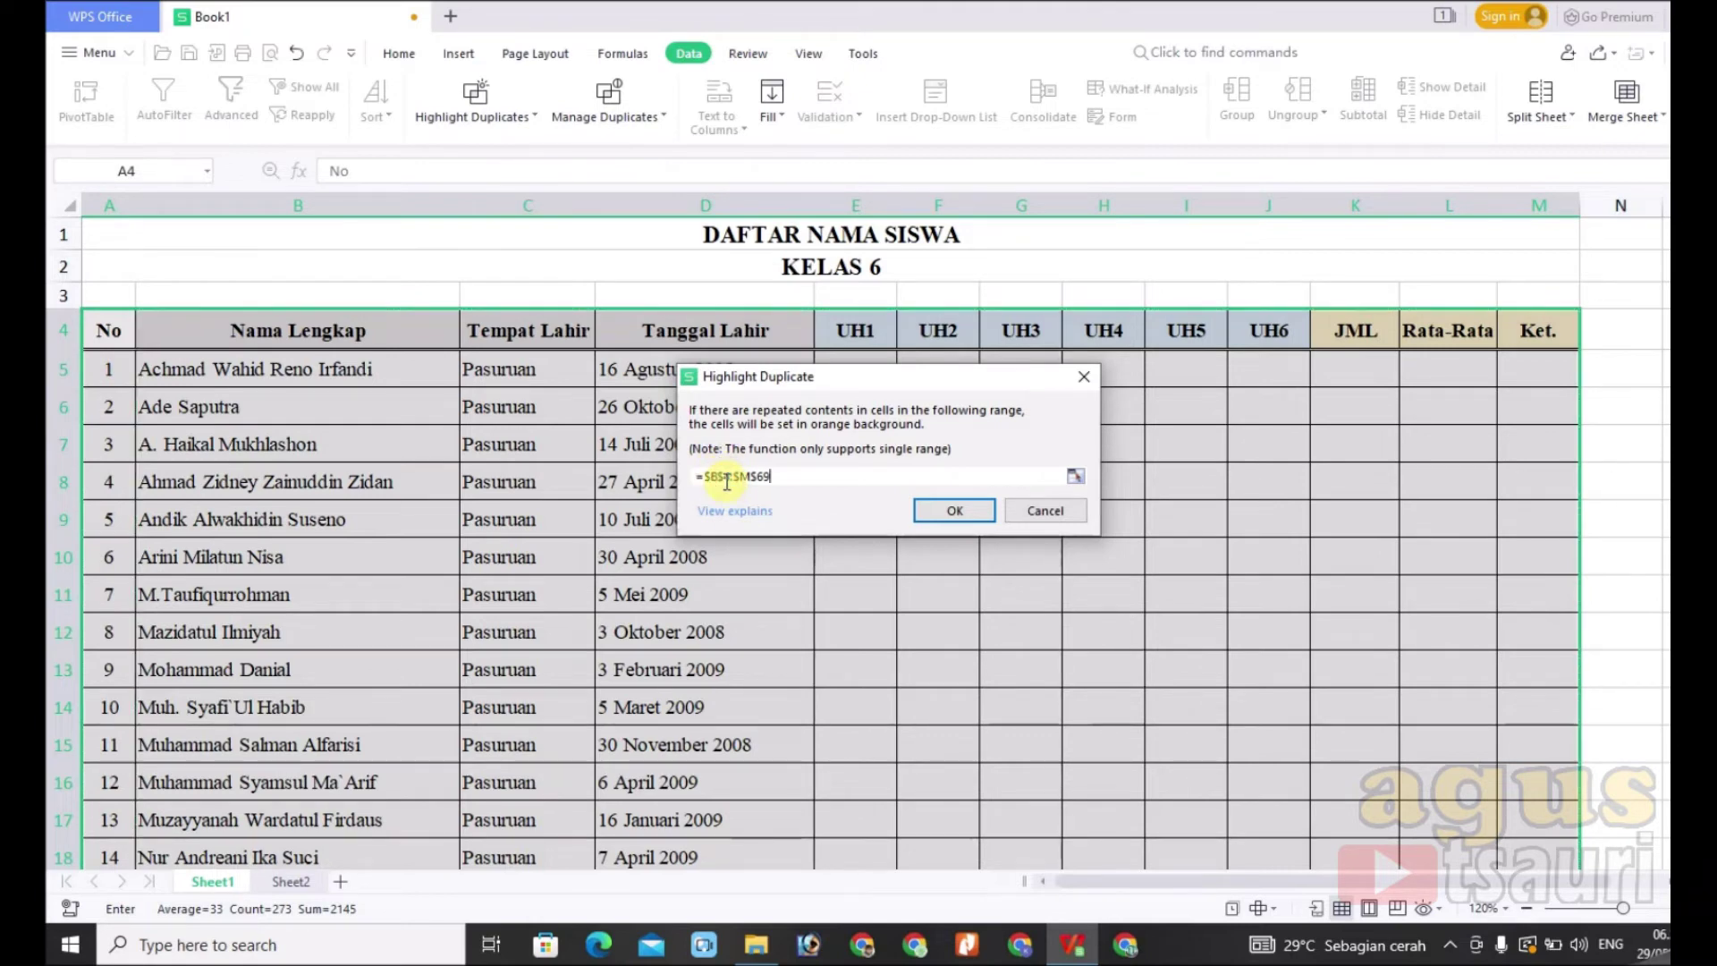
double_click(724, 478)
left_click(724, 478)
left_click(949, 509)
scroll(444, 540, "down", 1)
scroll(444, 540, "up", 1)
left_click(523, 116)
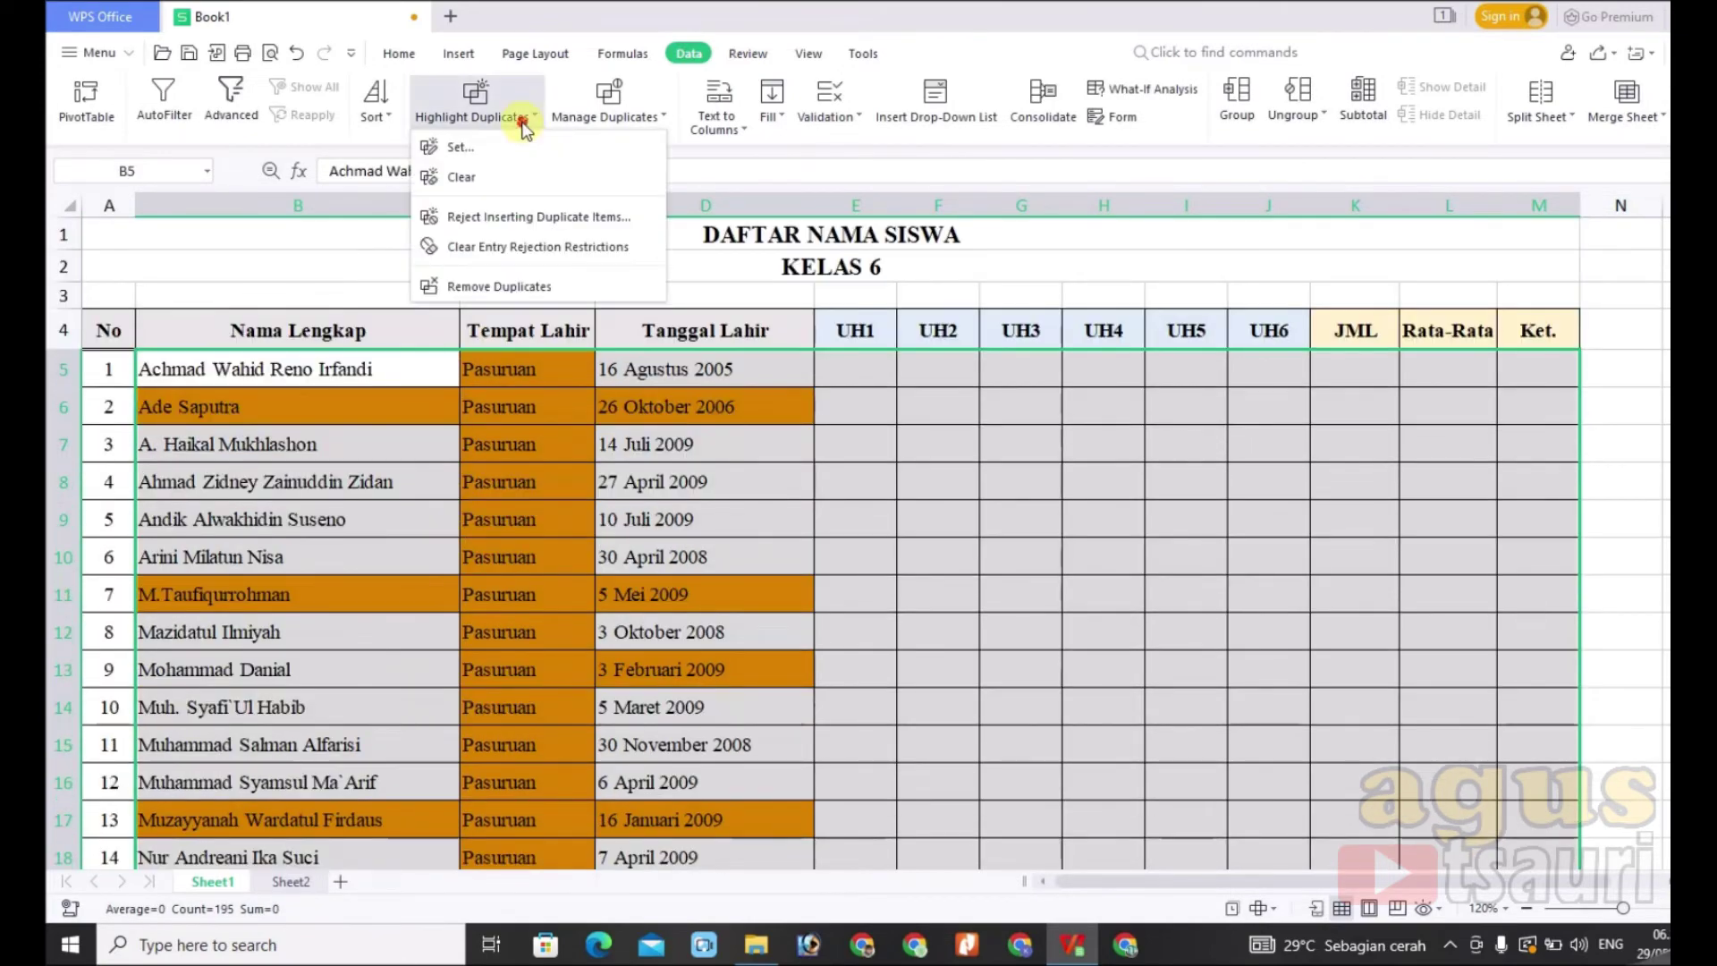
Remove the 7 duplicate entries using columns B–E, keeping column A numbering, and confirm.
left_click(511, 285)
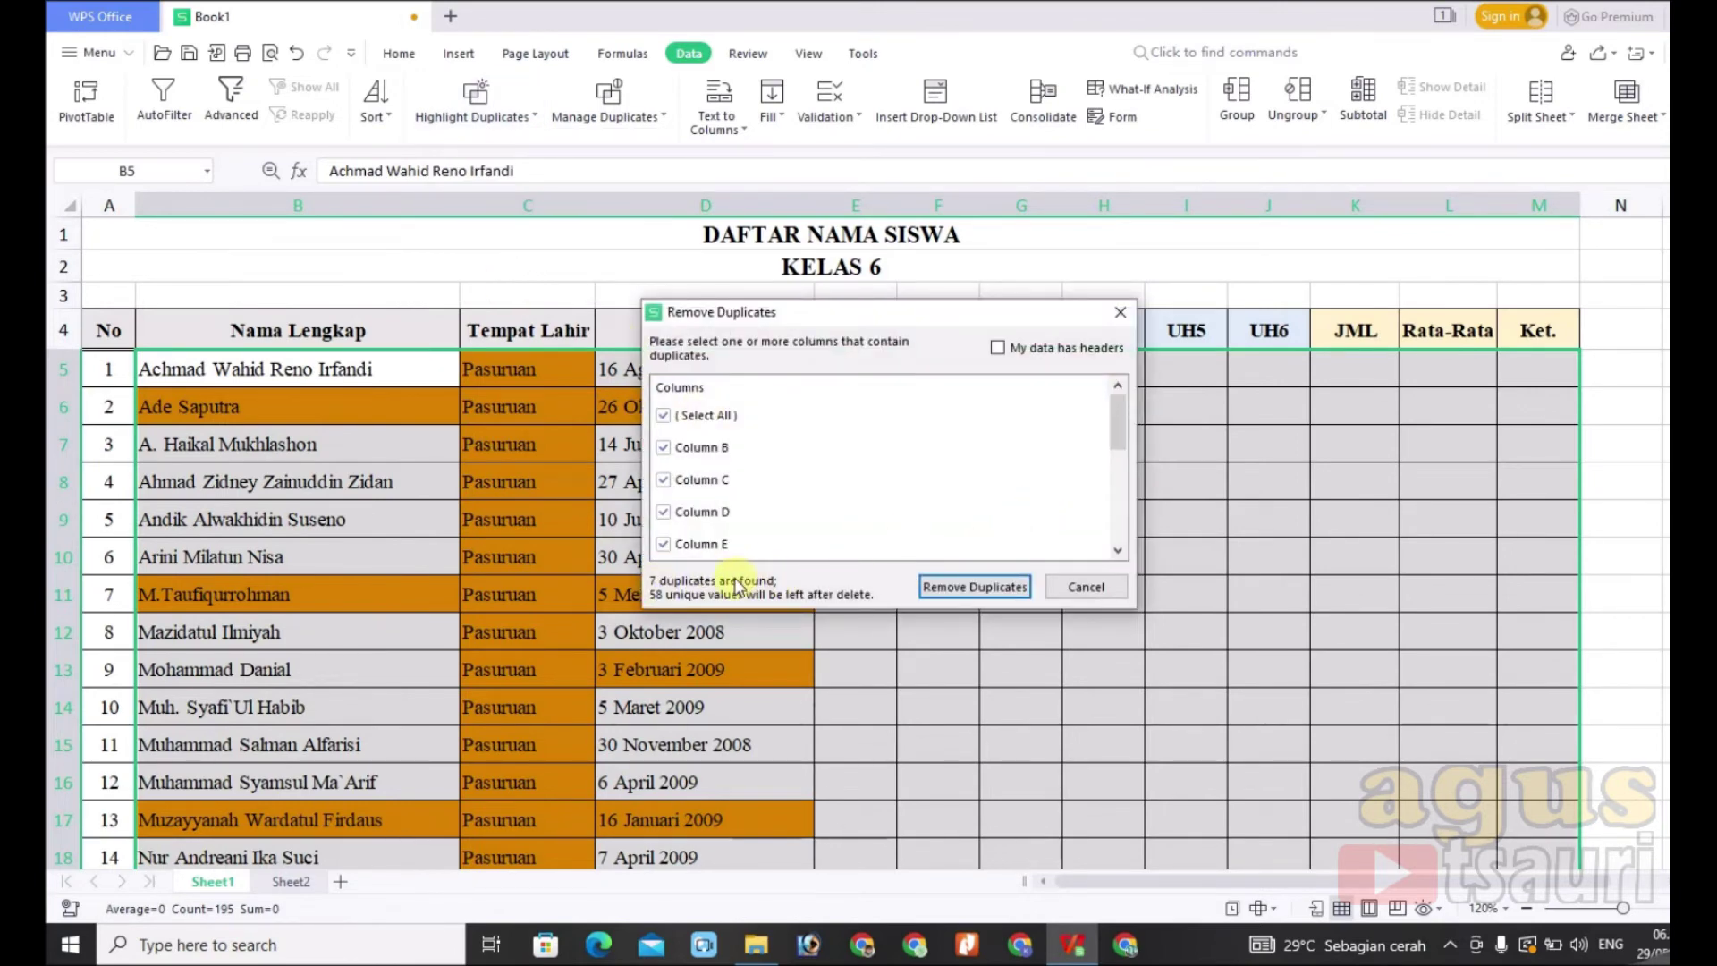
left_click(965, 588)
left_click(1017, 478)
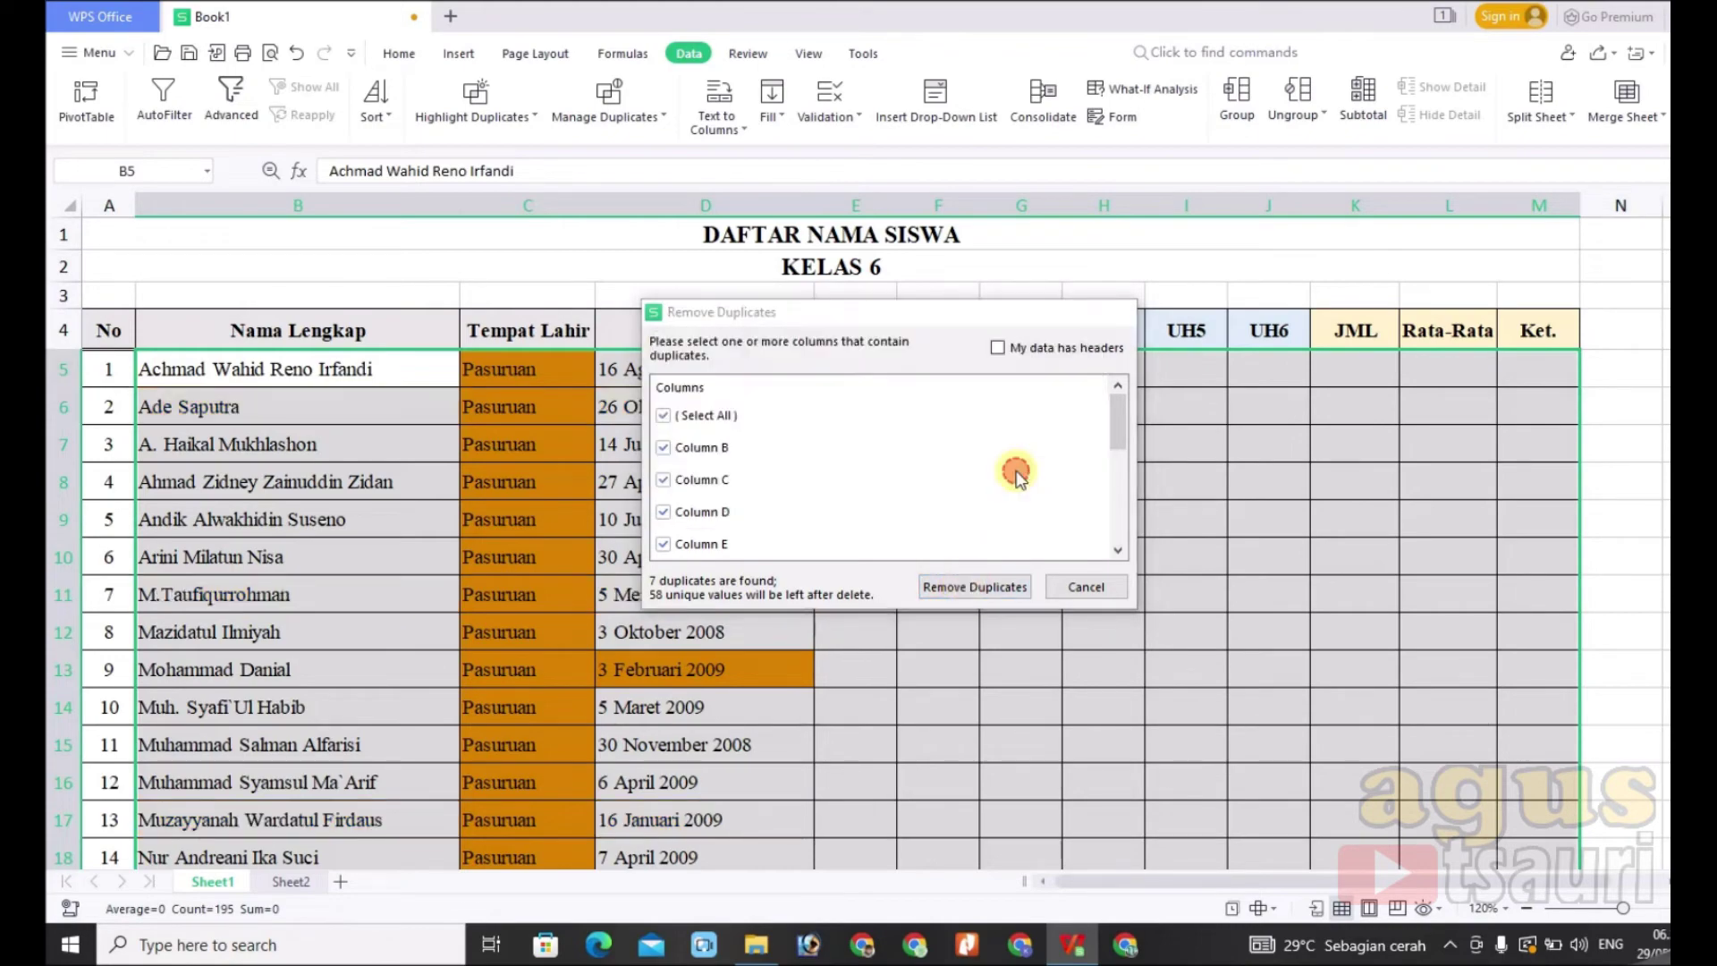
scroll(716, 661, "down", 2)
scroll(701, 664, "down", 6)
scroll(701, 664, "down", 5)
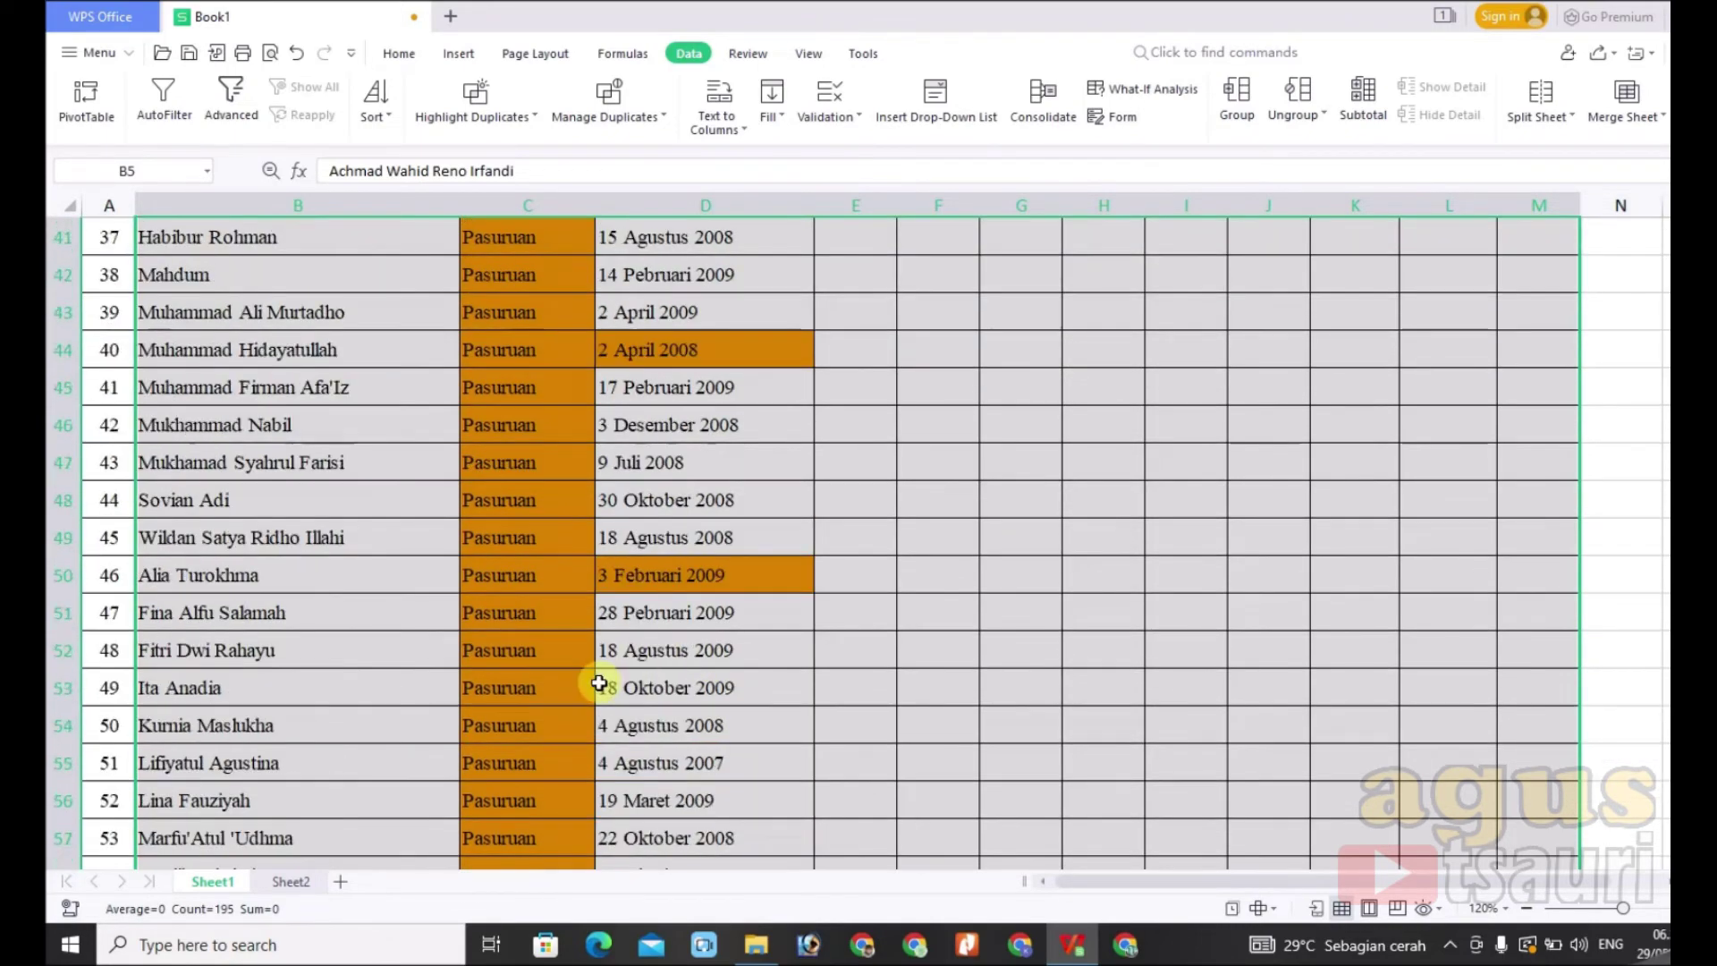
scroll(593, 682, "down", 4)
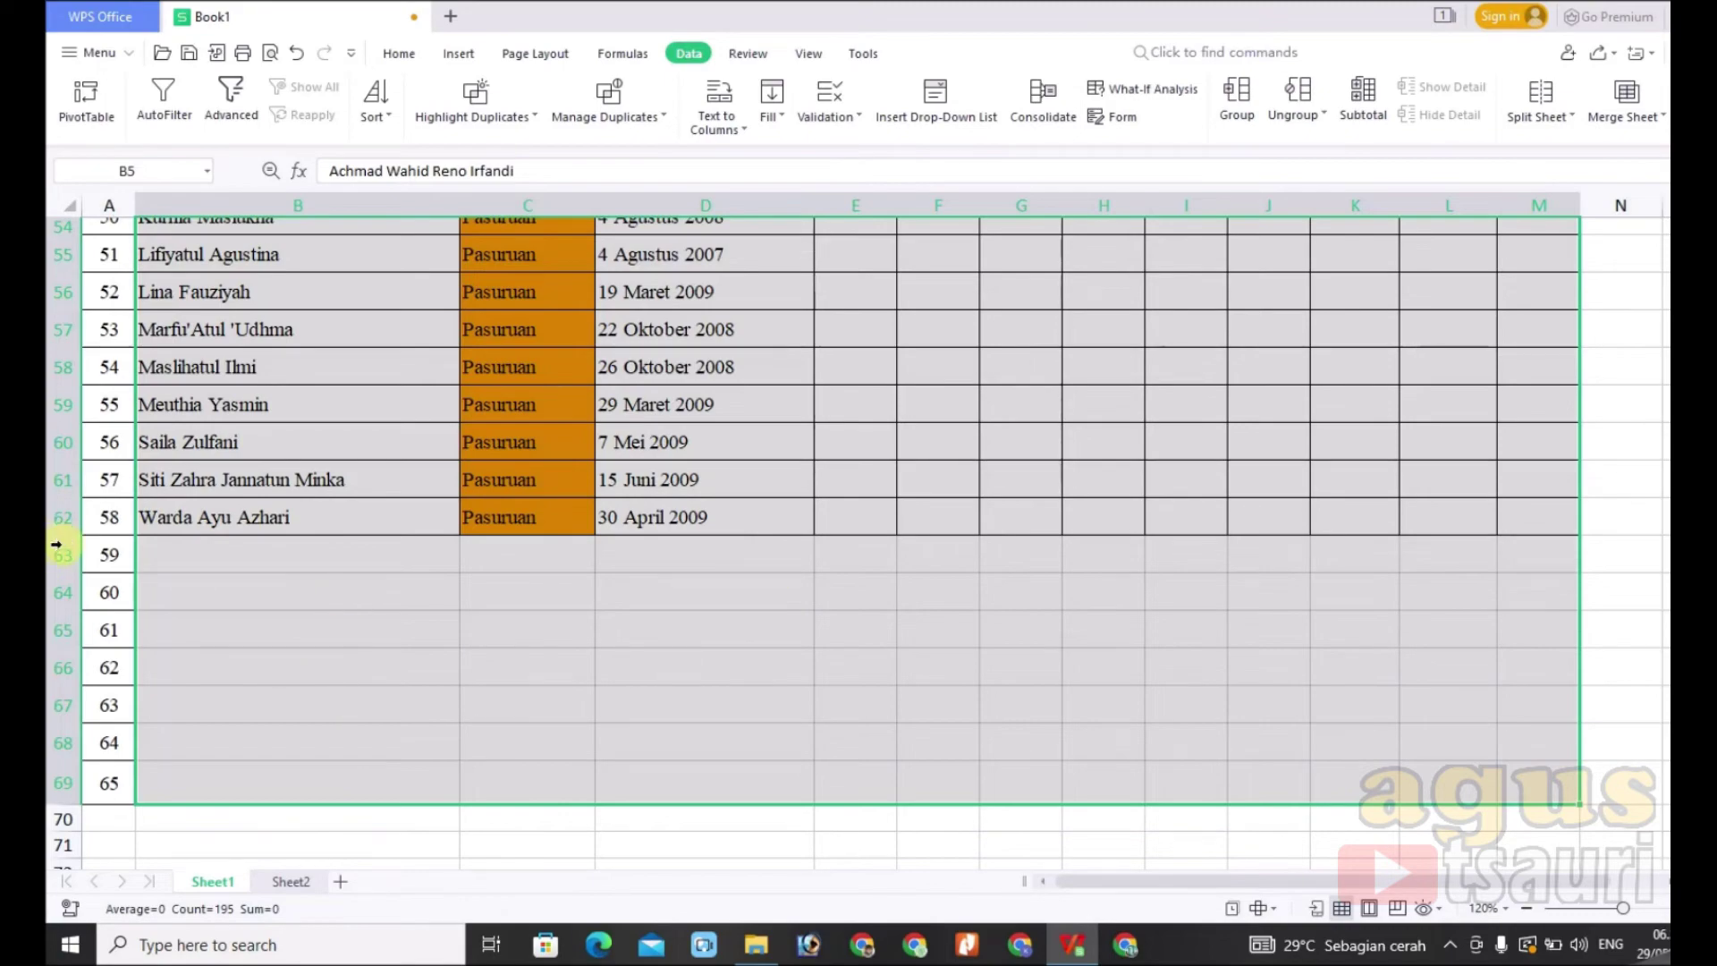
scroll(441, 582, "up", 2)
scroll(407, 448, "up", 2)
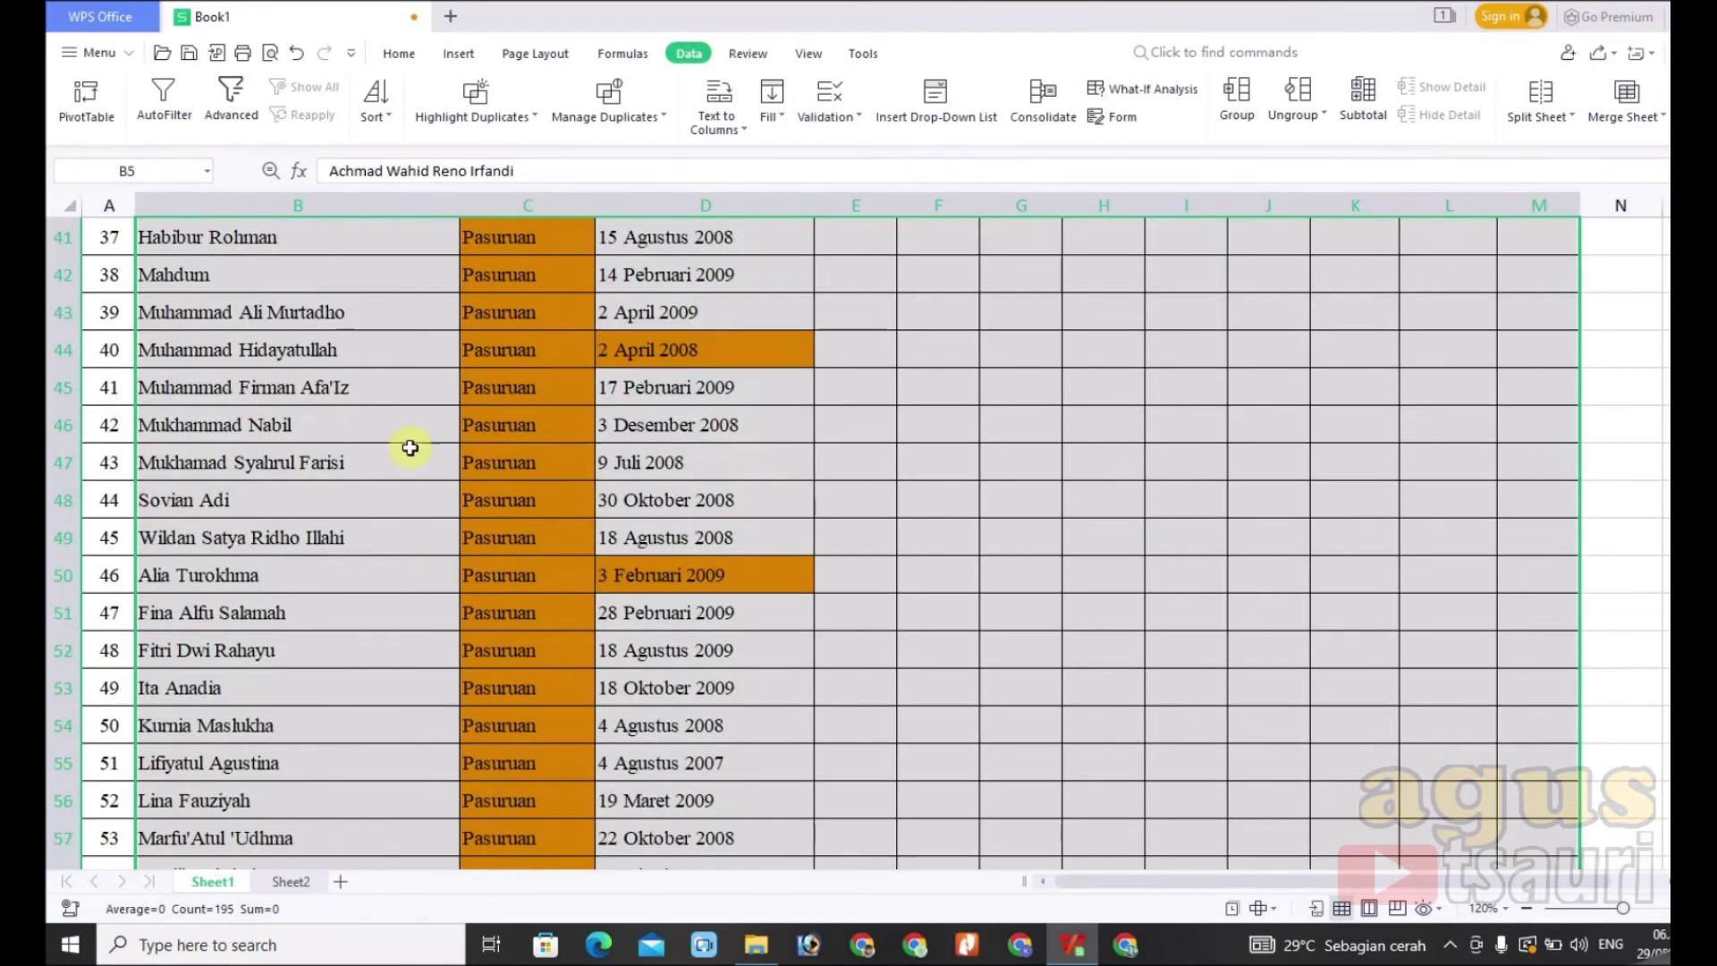
left_click(519, 125)
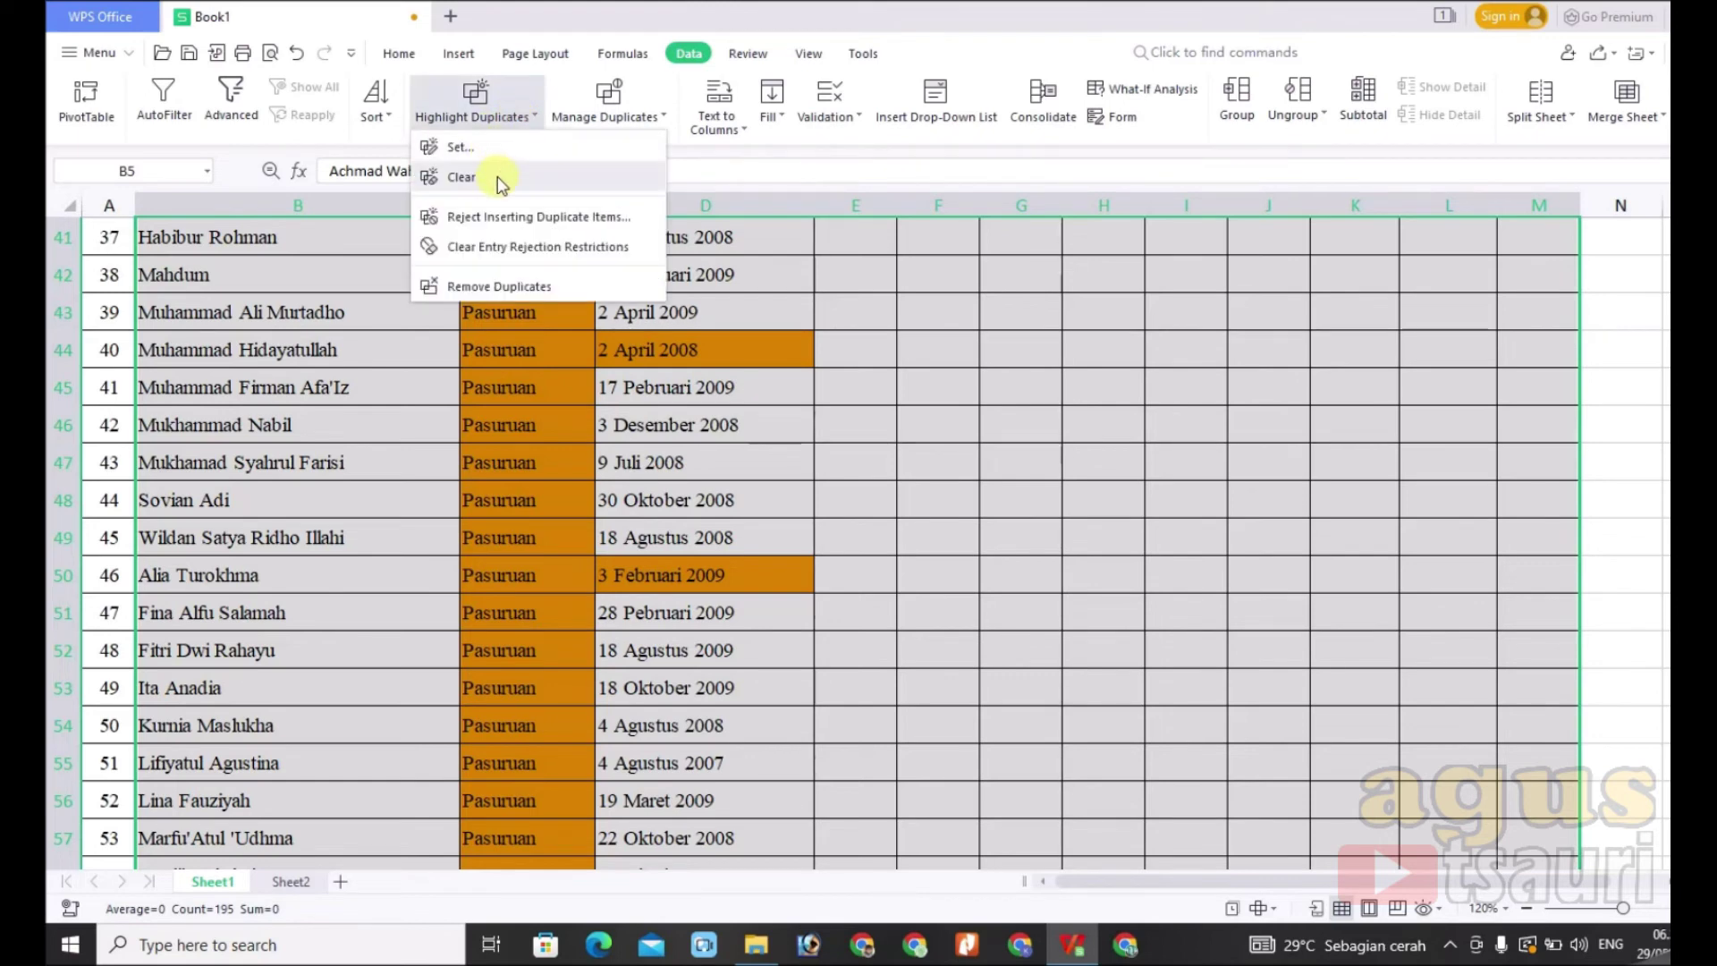
Clear all orange duplicate shading and select the leftover rows 63 to 69.
left_click(506, 116)
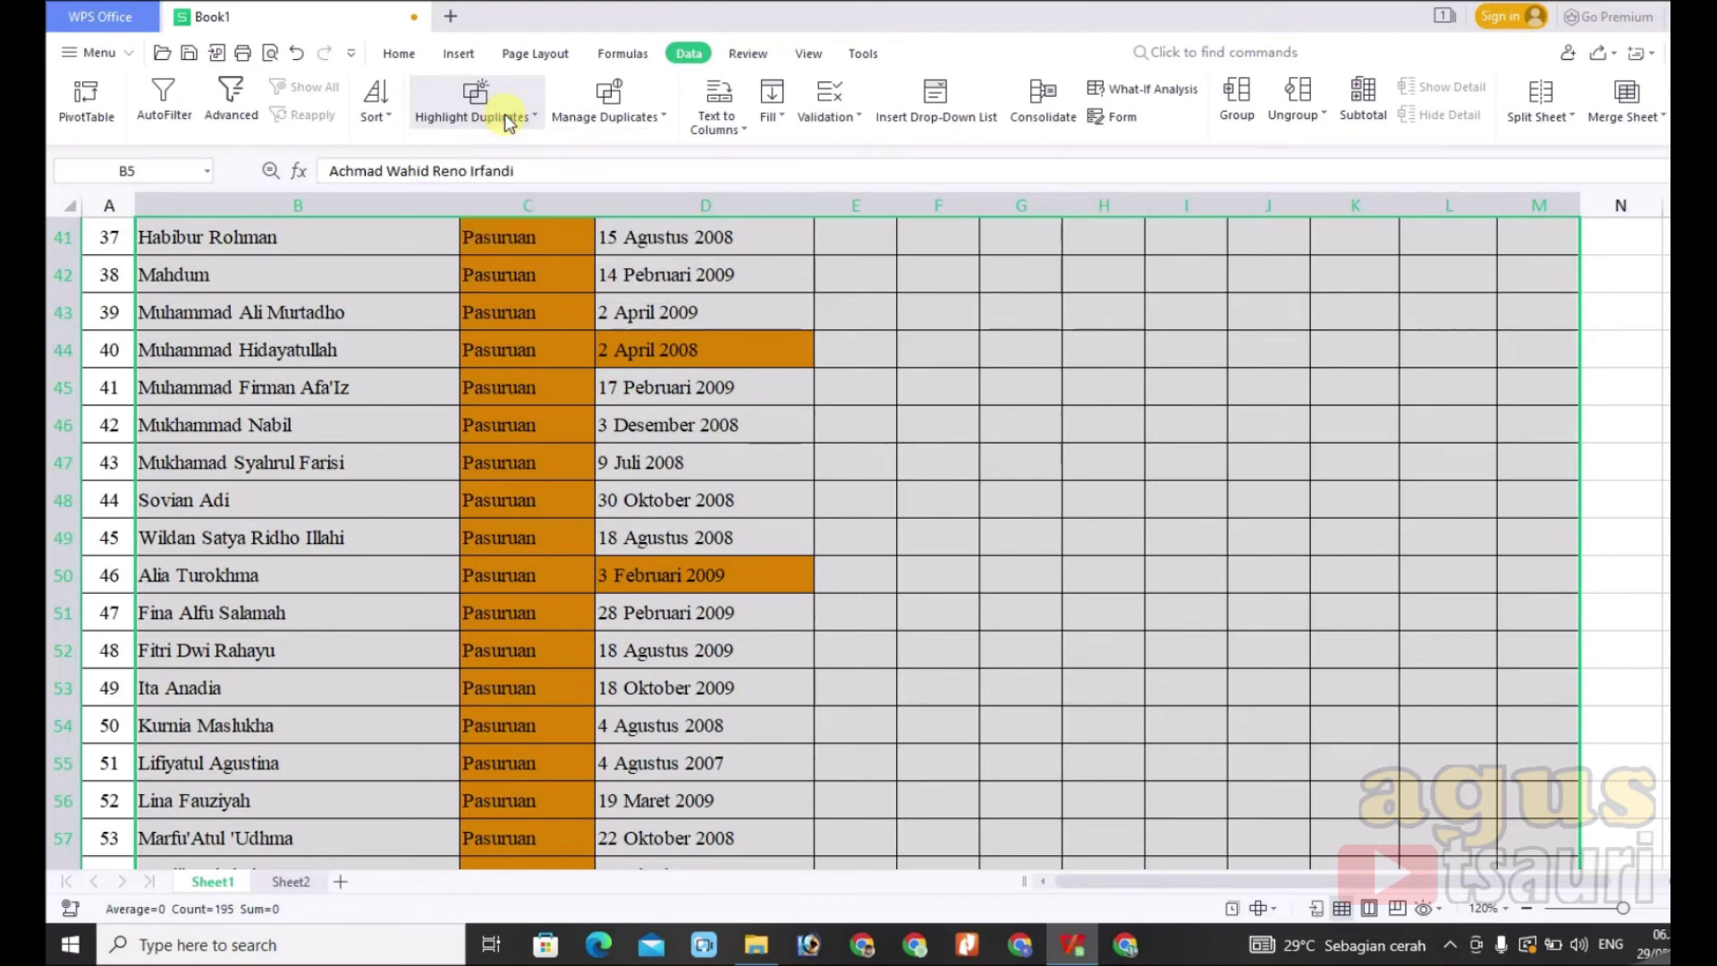
left_click(508, 121)
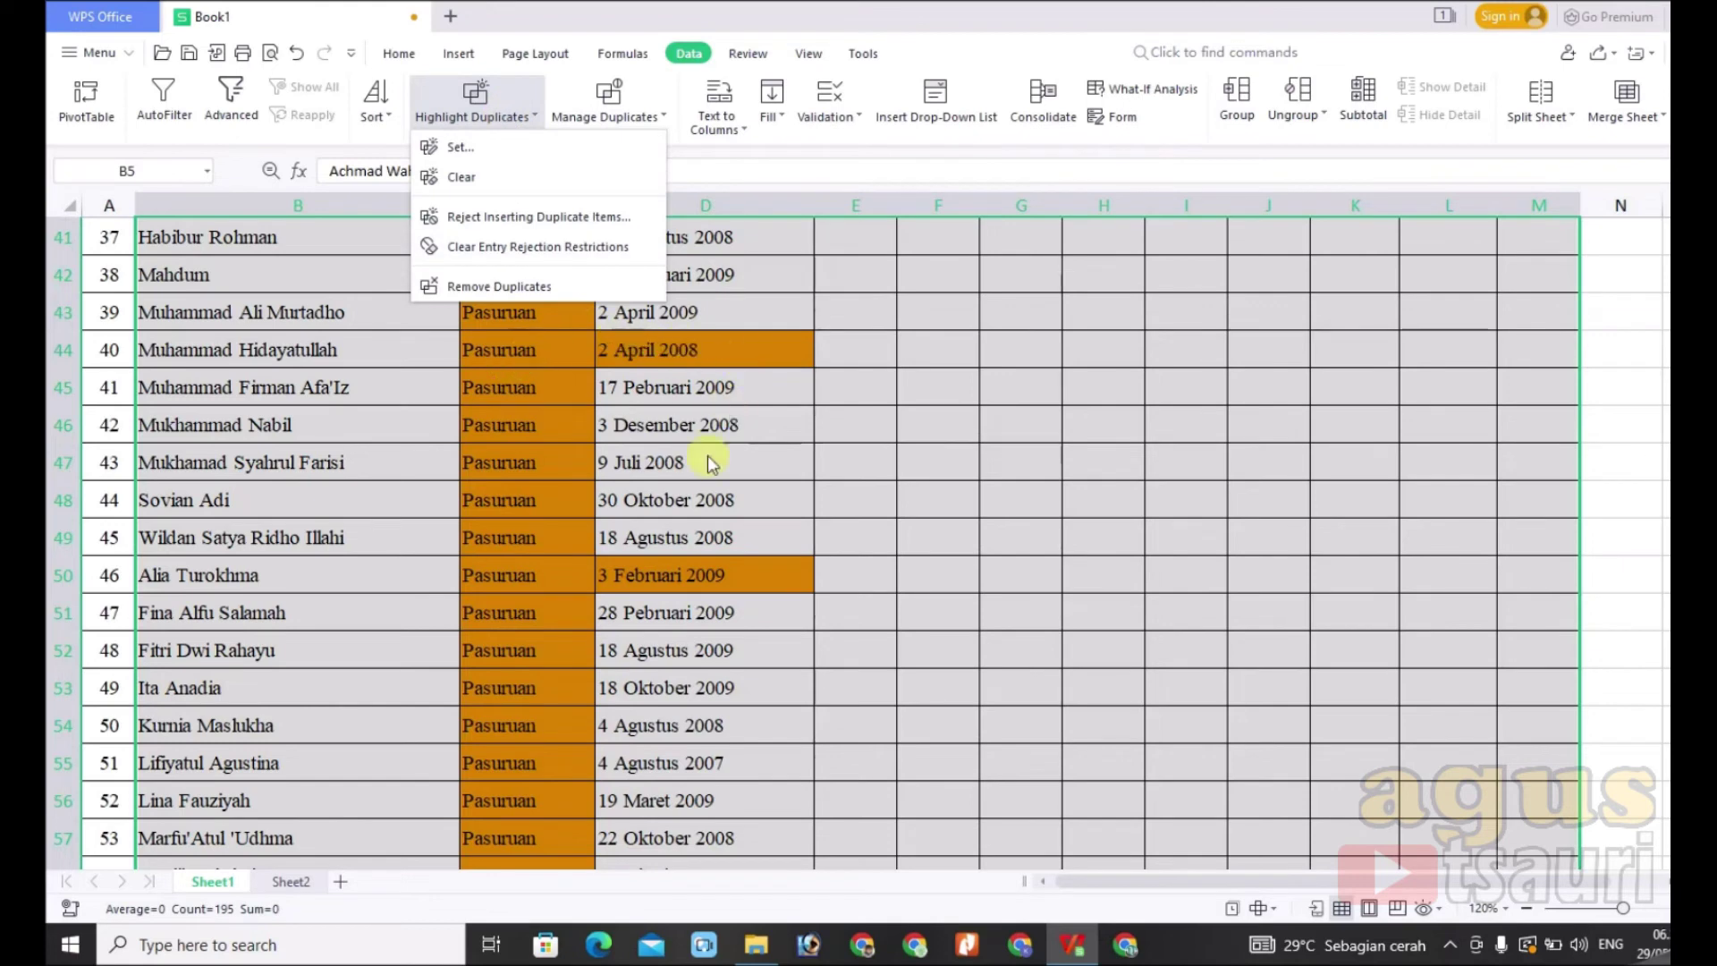
left_click(465, 183)
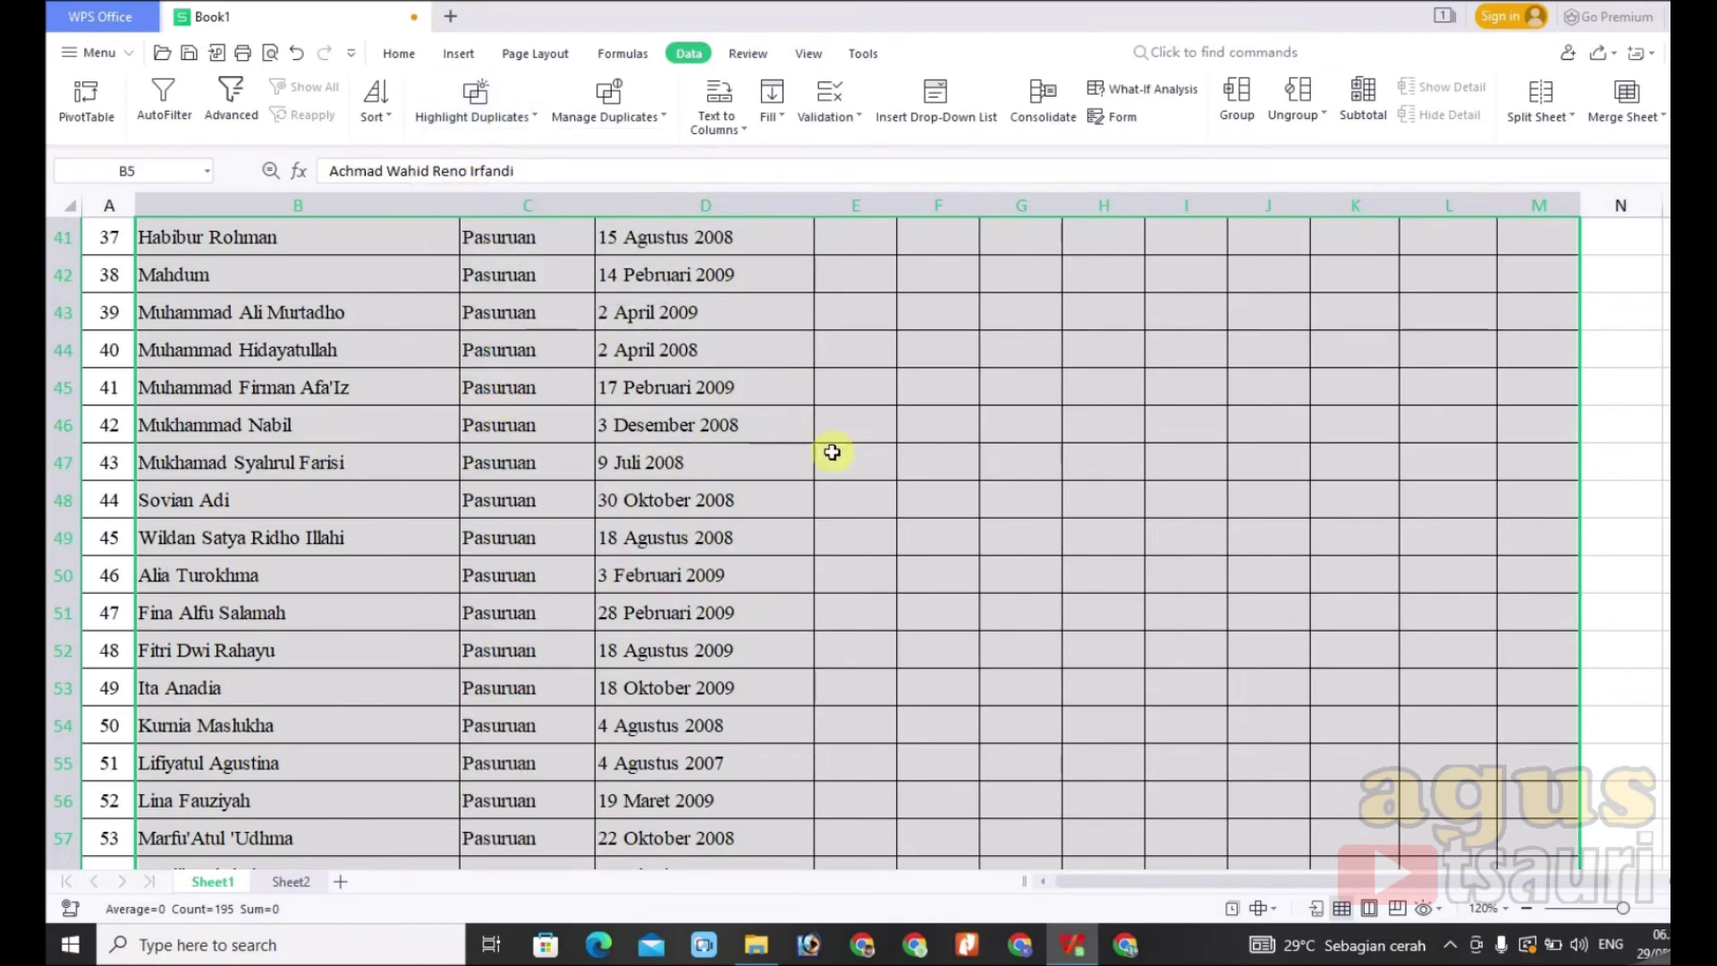
scroll(501, 557, "down", 2)
scroll(502, 556, "down", 2)
scroll(483, 545, "down", 1)
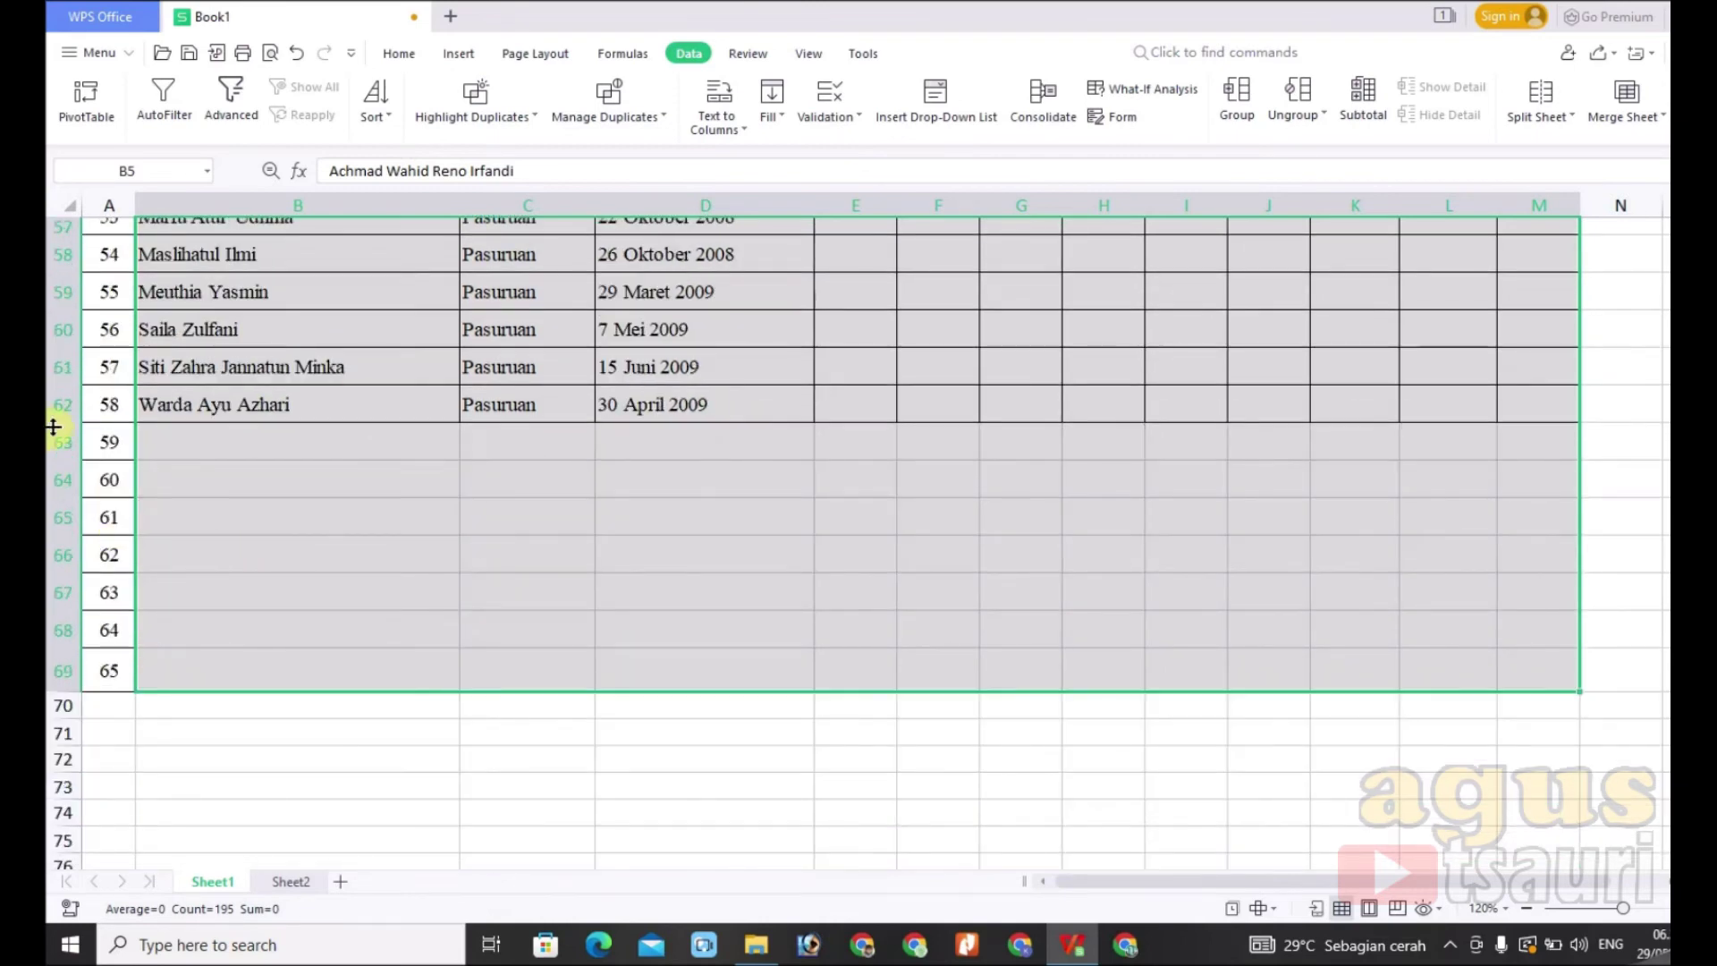
left_click_drag(60, 442, 72, 684)
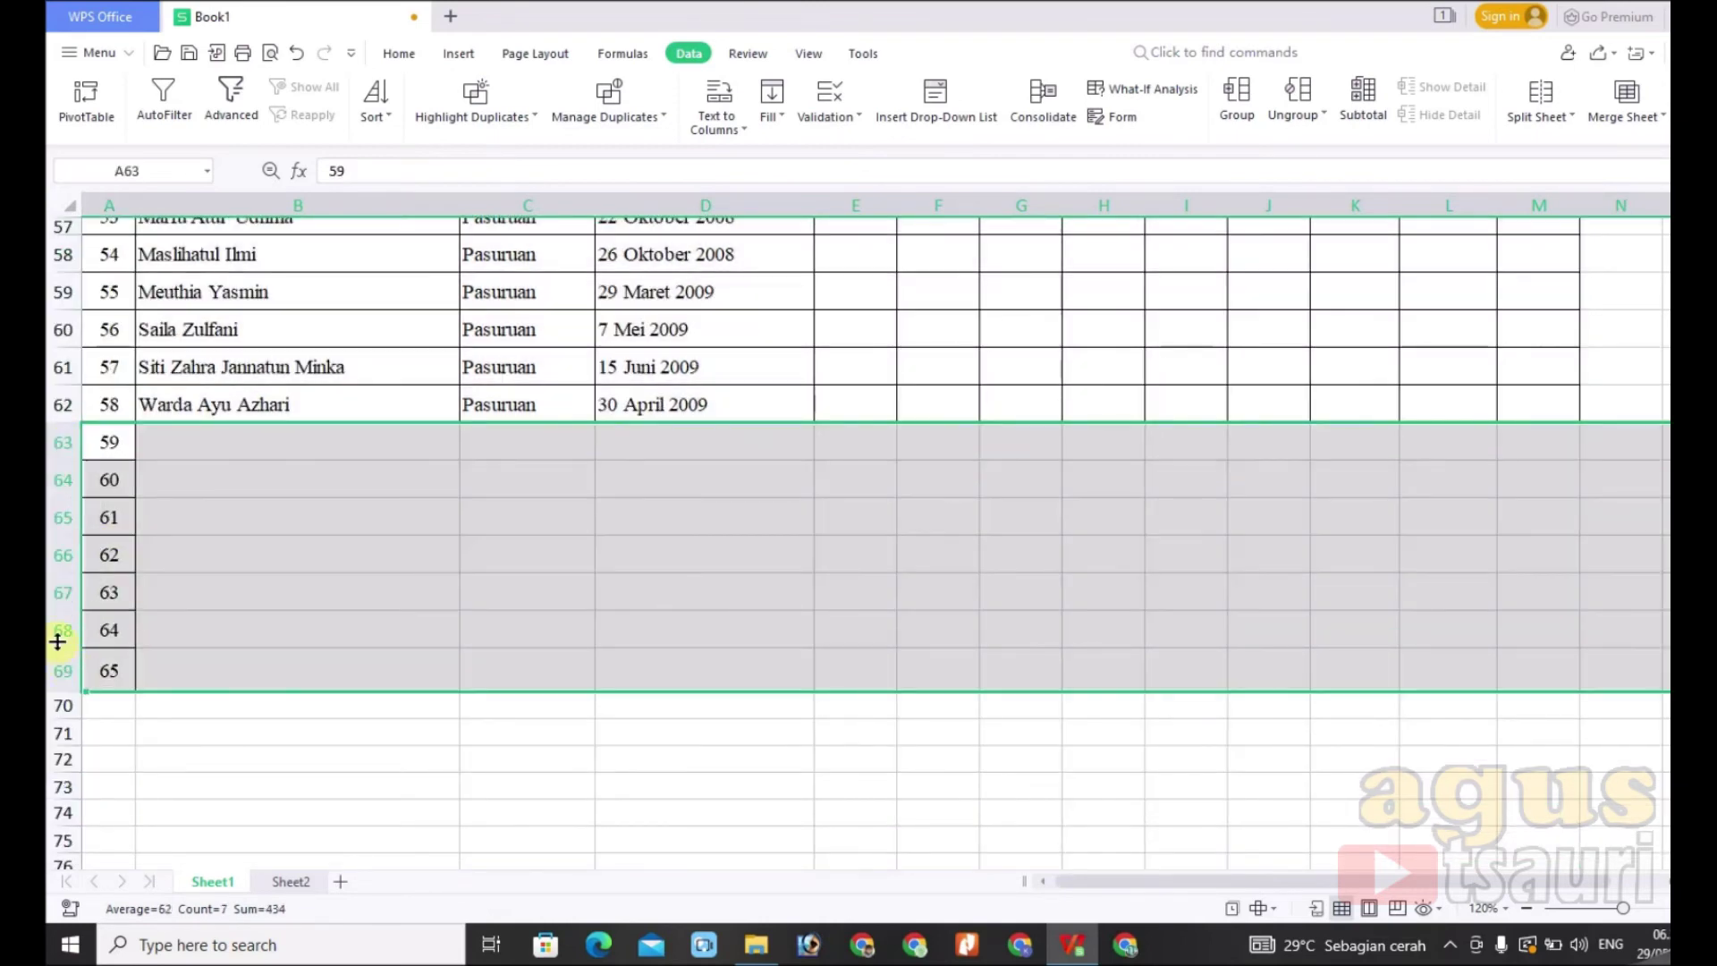
Delete rows 63–69 holding only numbers 59–65, so the list ends at row 62, then return to the top.
right_click(57, 641)
left_click(117, 450)
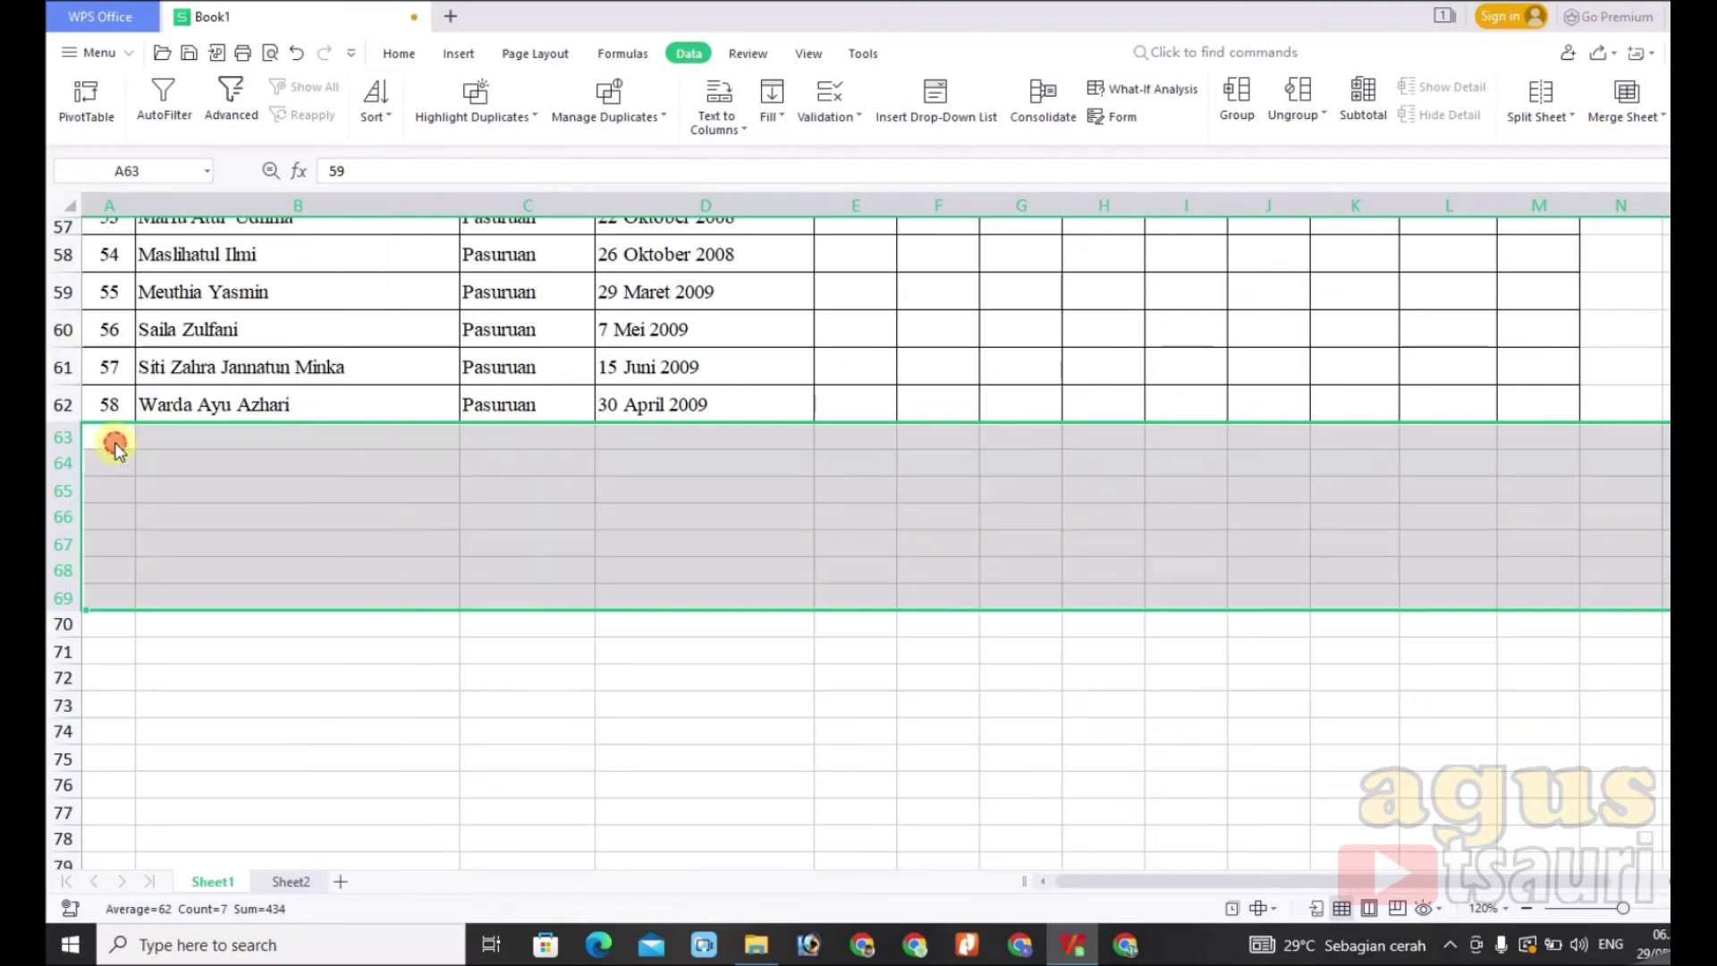
left_click(340, 536)
scroll(101, 656, "up", 2)
scroll(330, 608, "up", 1)
scroll(330, 610, "up", 2)
scroll(330, 610, "up", 5)
scroll(330, 610, "up", 2)
scroll(330, 610, "up", 3)
scroll(330, 610, "up", 3)
scroll(330, 610, "up", 2)
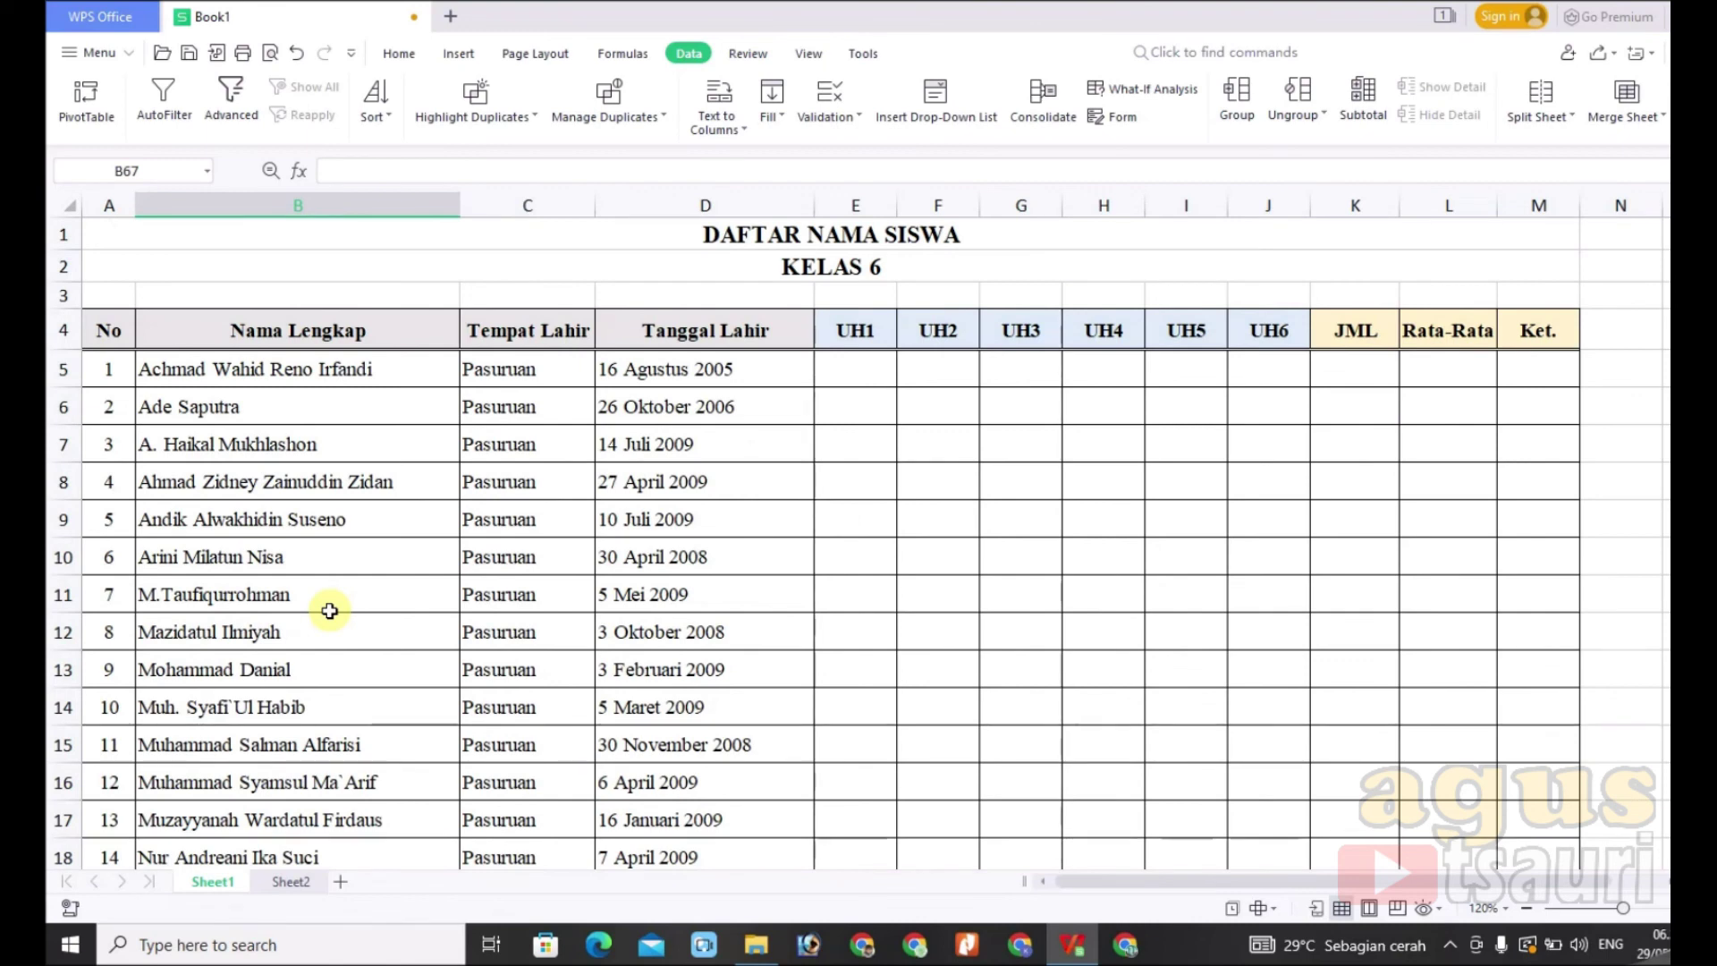